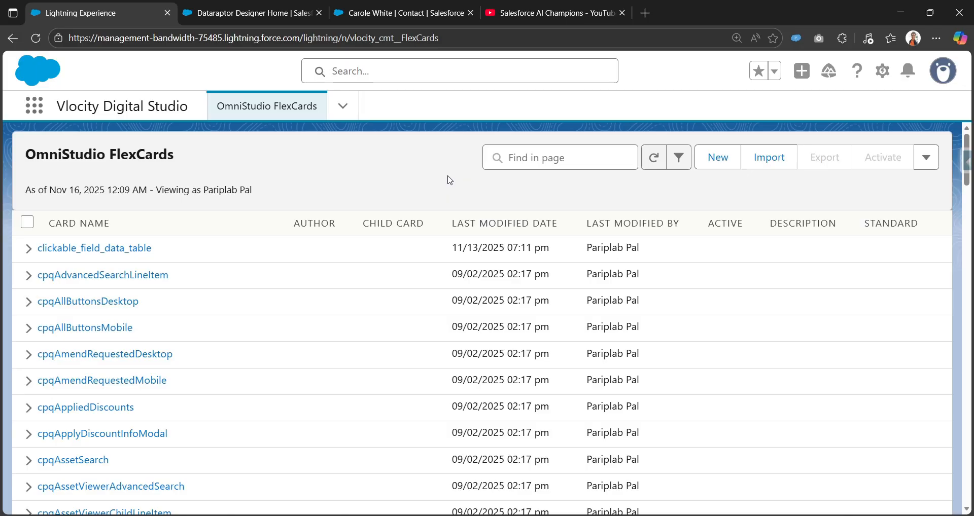
Switch to the DataRaptor Designer tab and start a new DataRaptor named contactsRetrieveBasedOnAccountId.
click(282, 5)
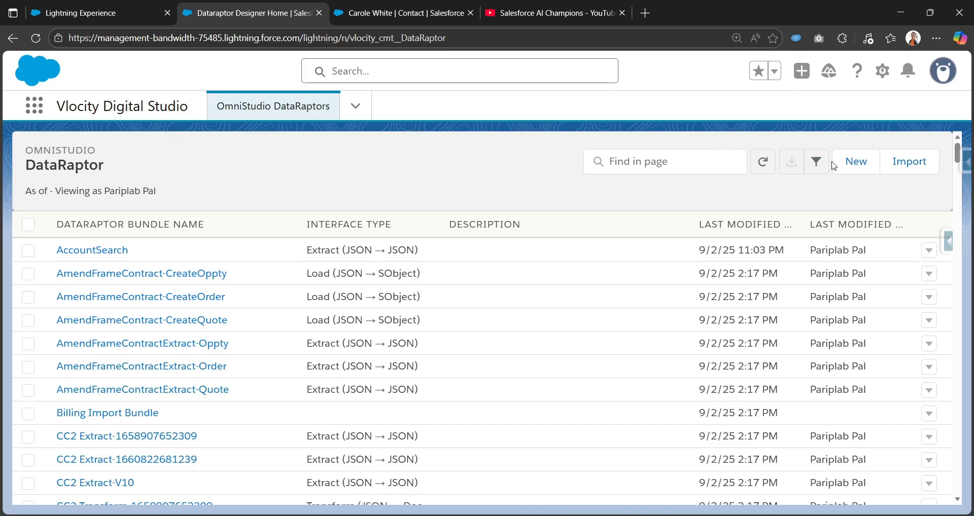
click(849, 167)
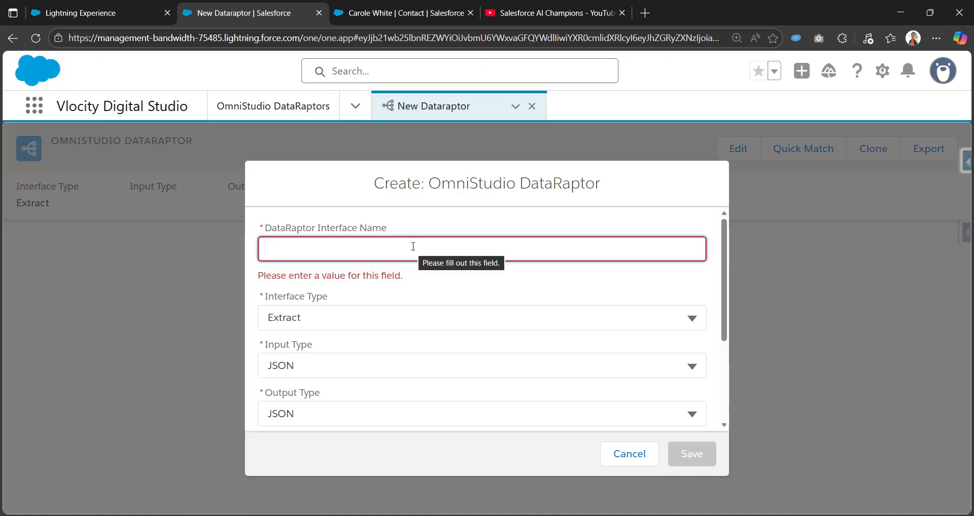
text(cont)
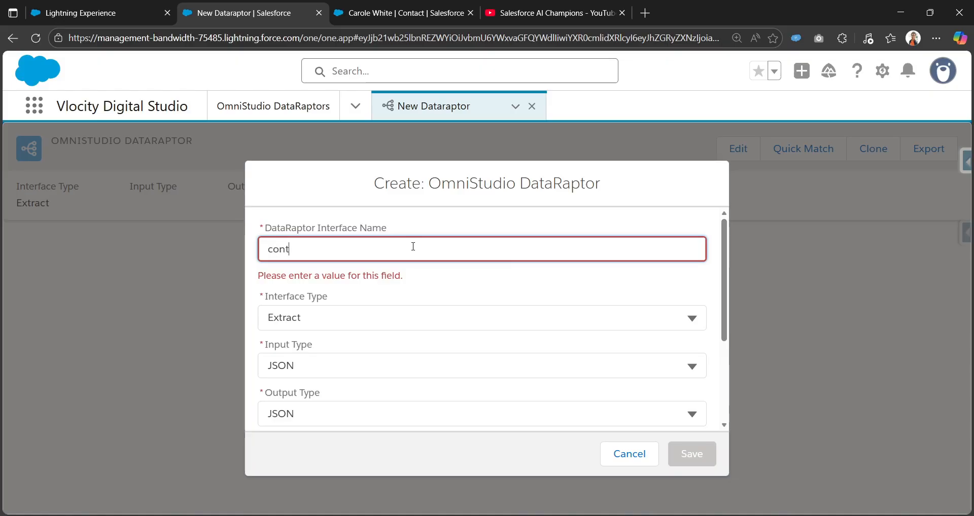
text(actsRe)
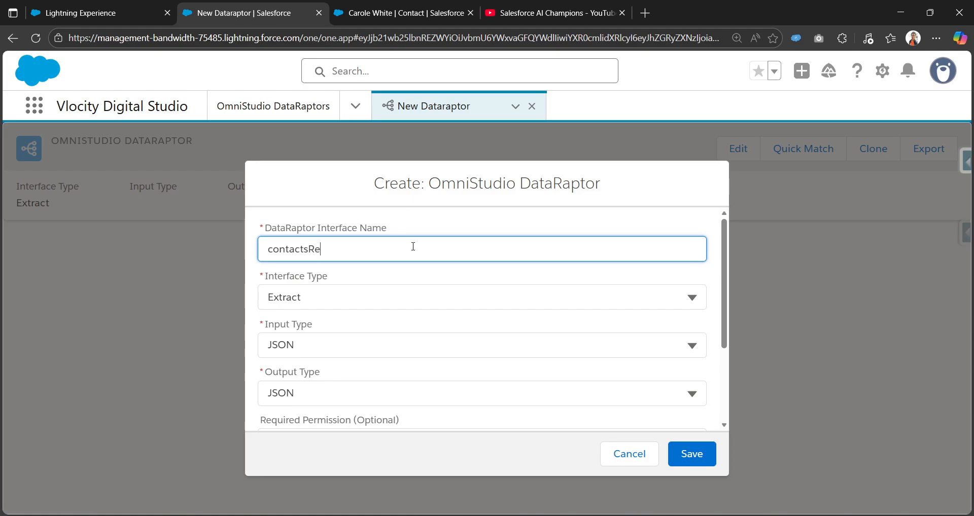
text(trieveBased)
text(On)
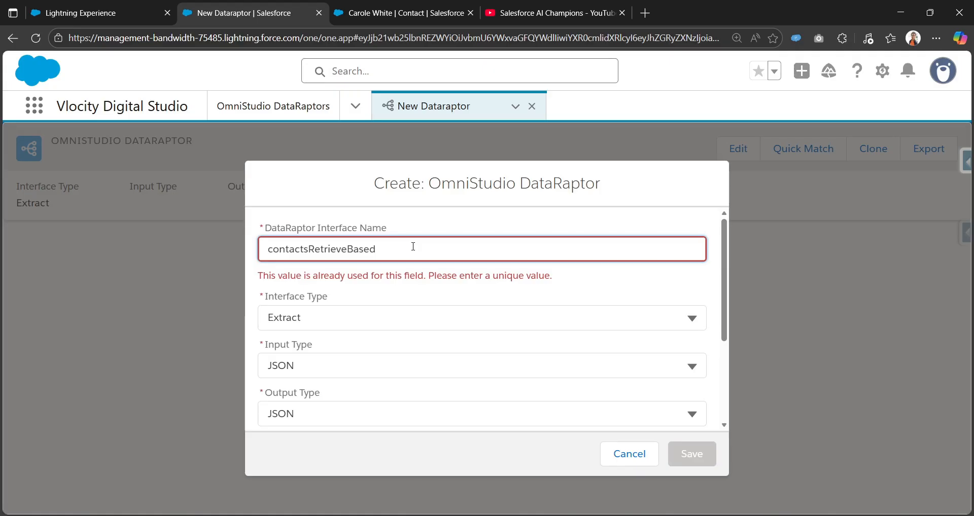
text(Ac)
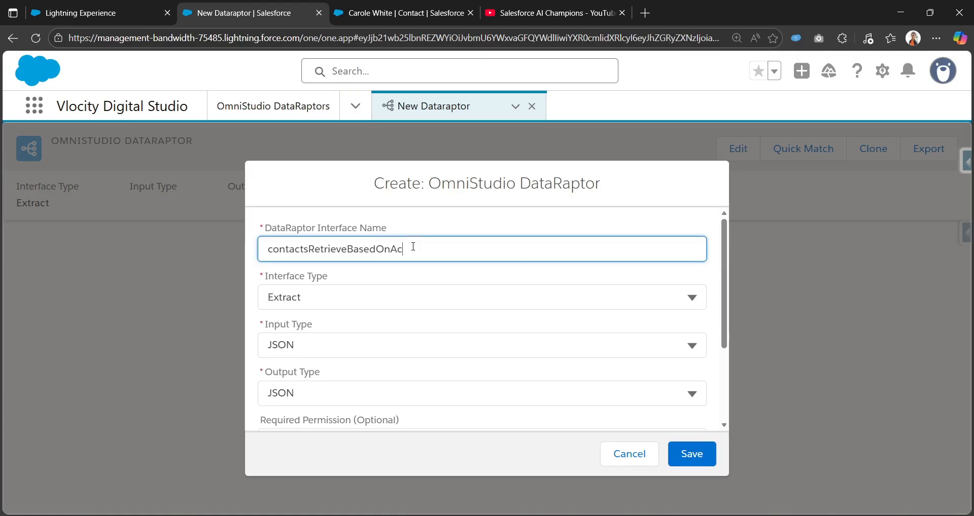
text(countId)
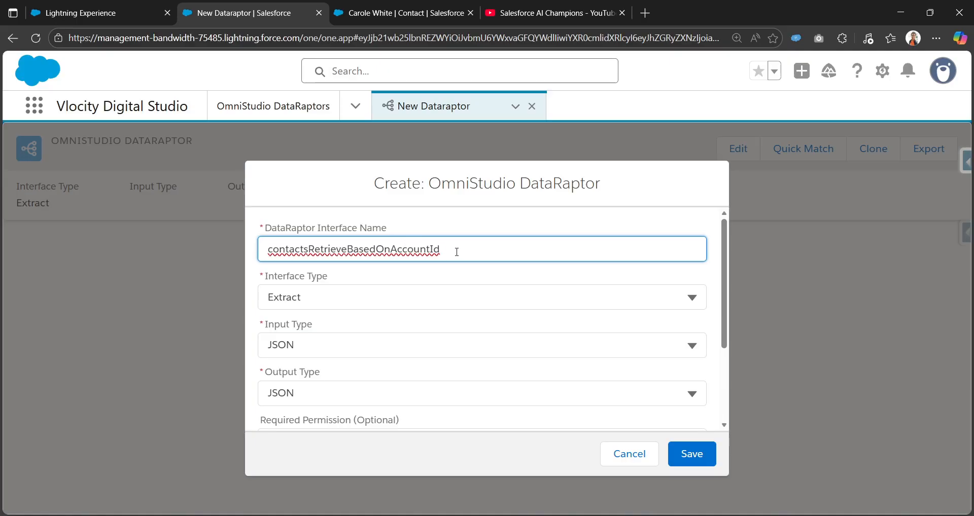
Keep Extract as the interface type with JSON input and output, and save the new DataRaptor.
click(362, 297)
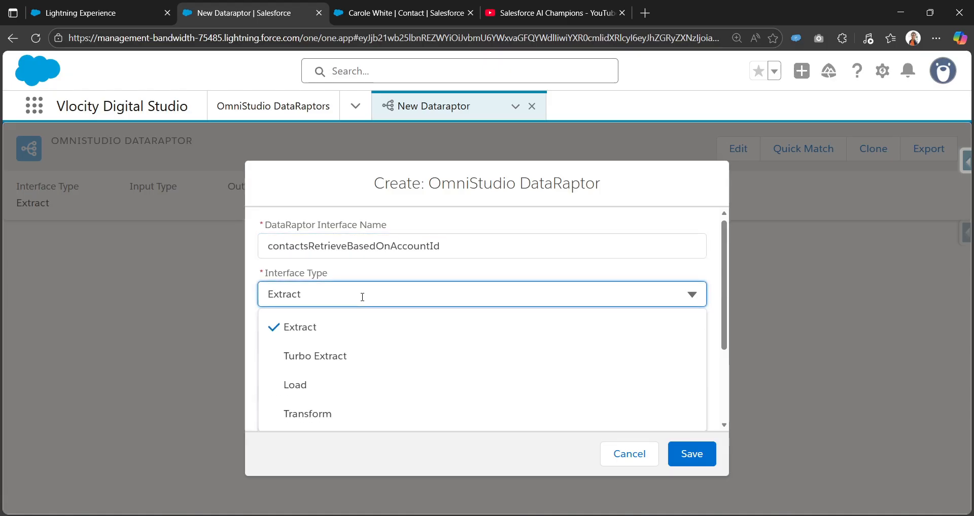
click(361, 326)
click(337, 328)
scroll(345, 315, down, 2)
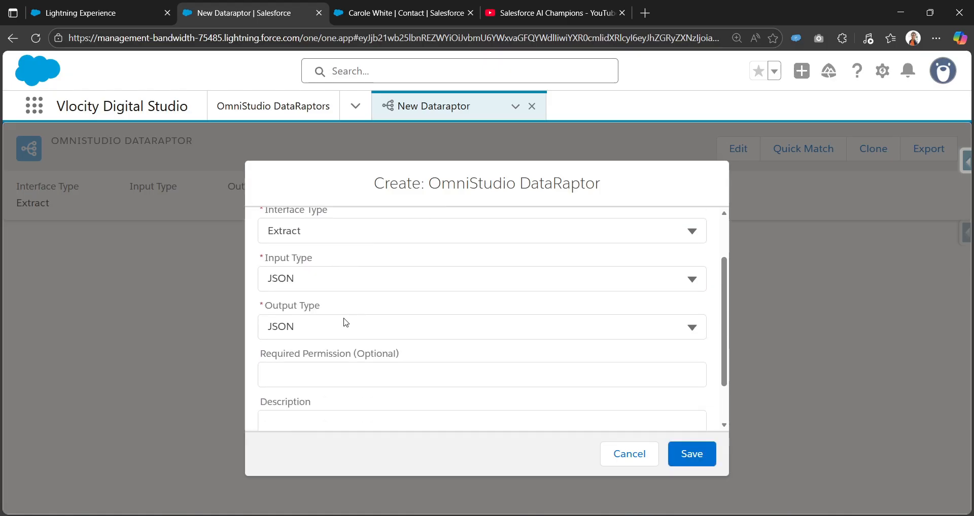
scroll(346, 309, up, 2)
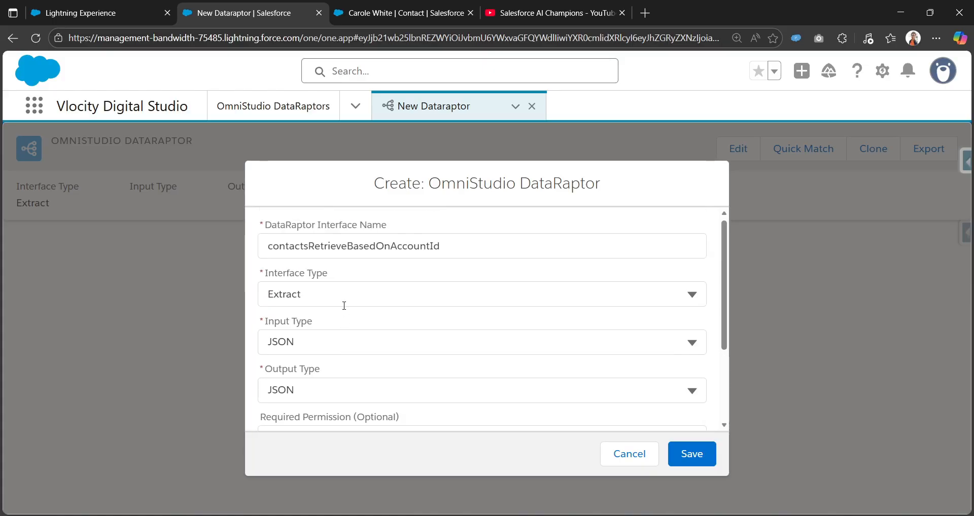
scroll(344, 306, down, 4)
scroll(344, 305, up, 2)
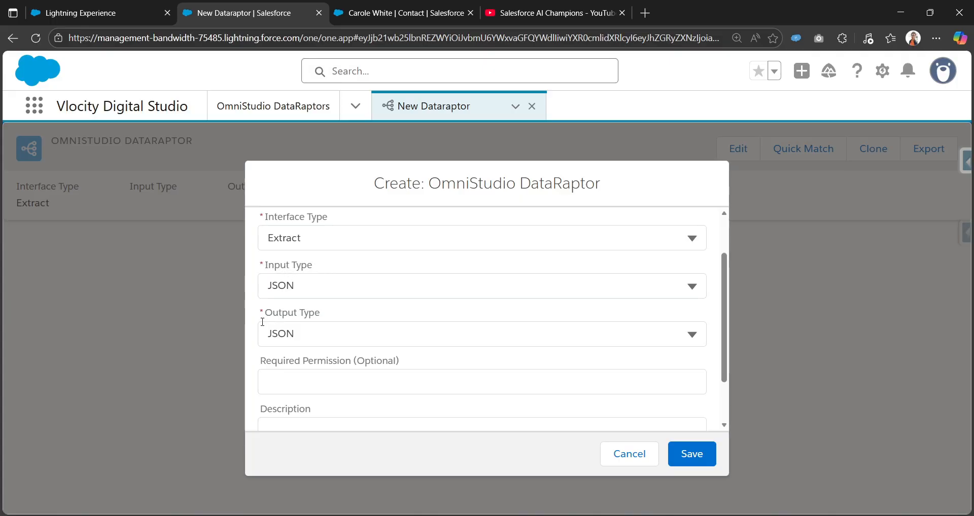
scroll(535, 401, down, 1)
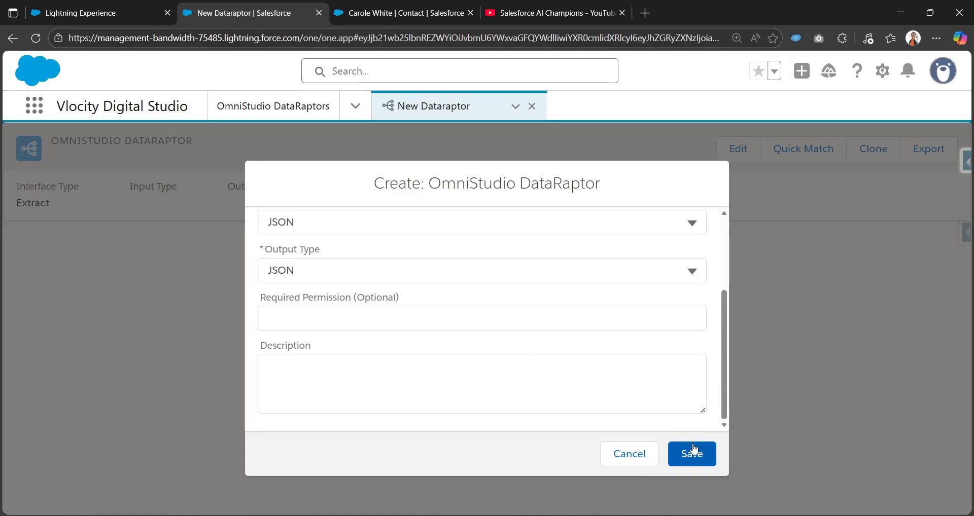
click(708, 453)
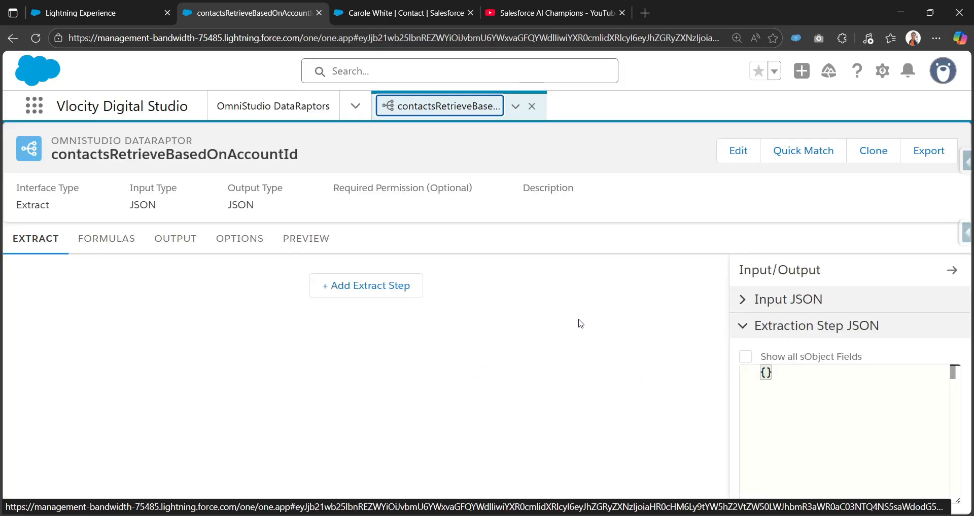
Add an extract step on the Contact object with extract output path Contacts.
click(361, 286)
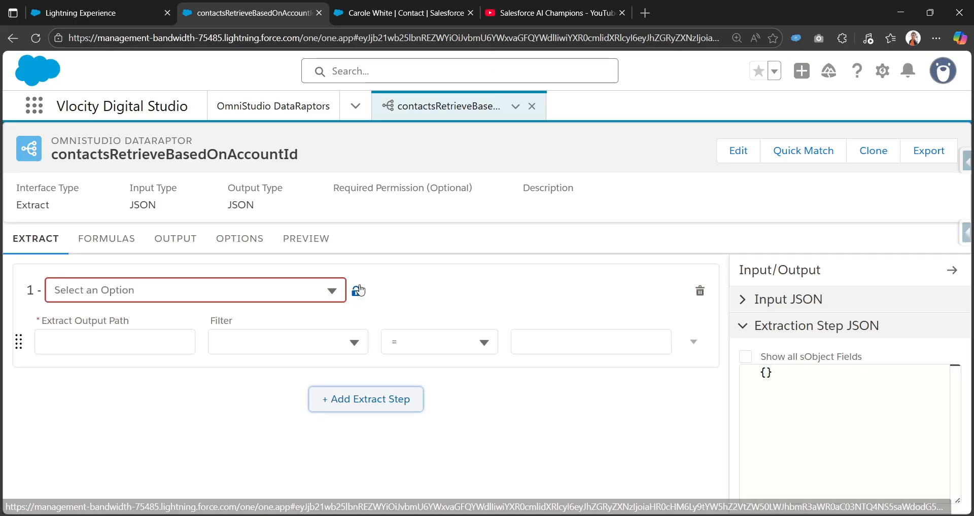
click(277, 288)
text(Con)
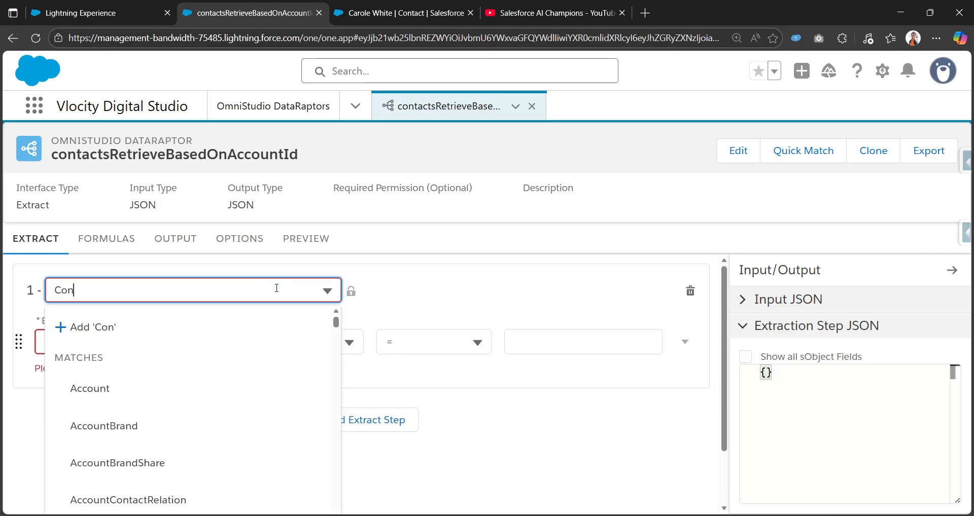
text(tact)
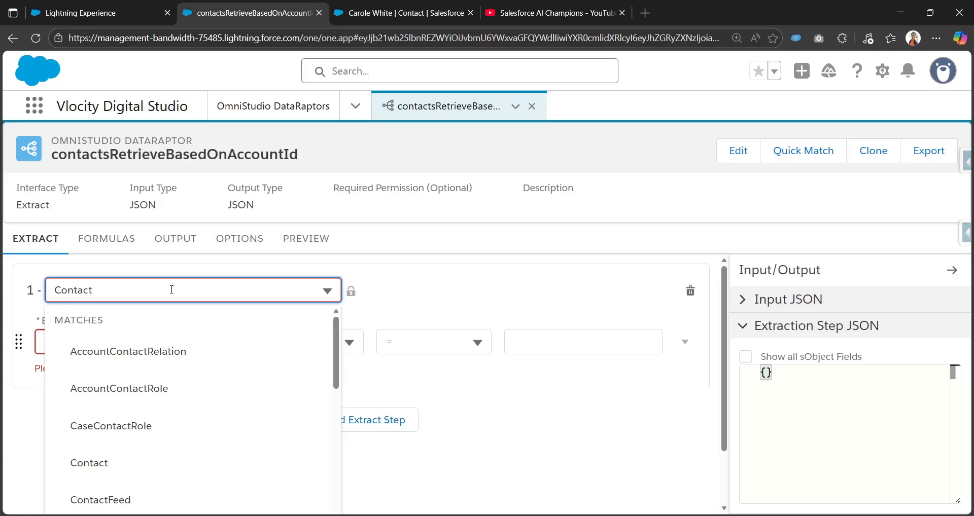
click(127, 463)
click(137, 340)
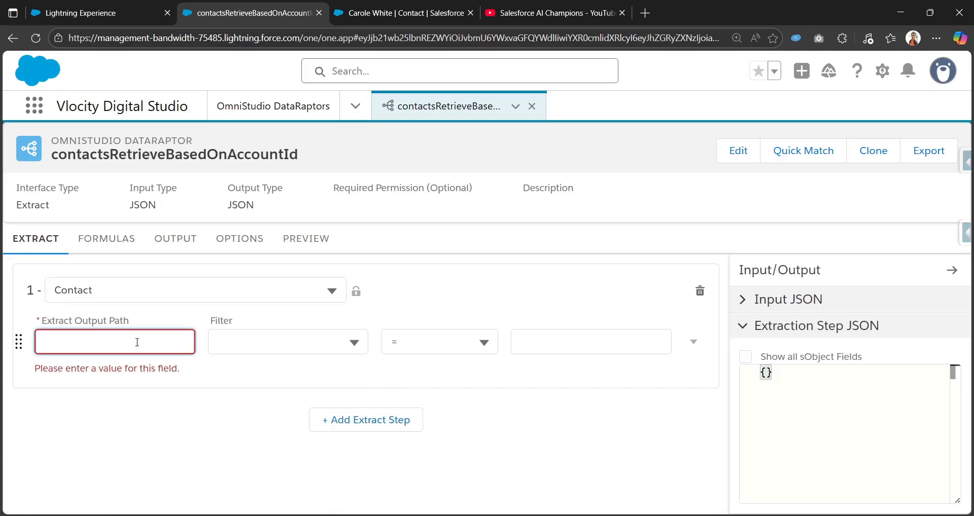
text(Contacts)
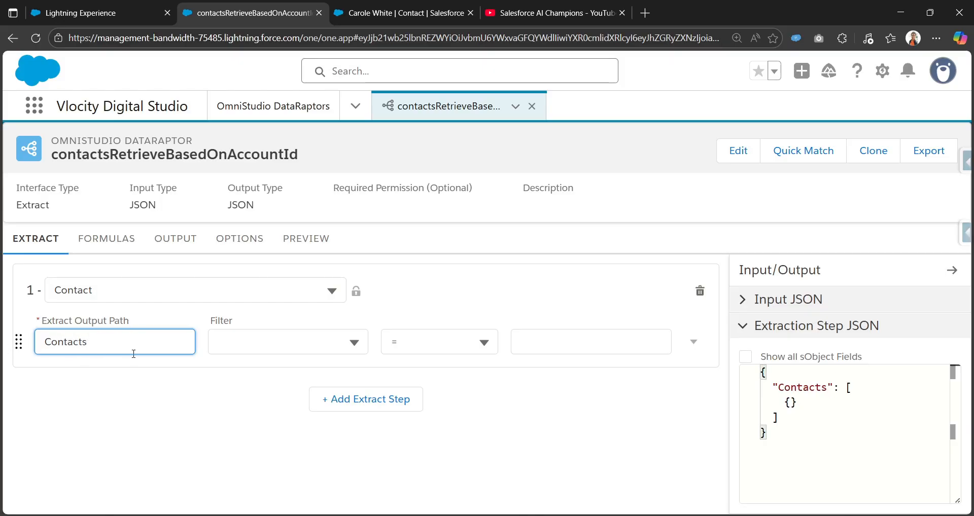
Filter the extract step so AccountId equals accId.
click(293, 342)
text(Accoun)
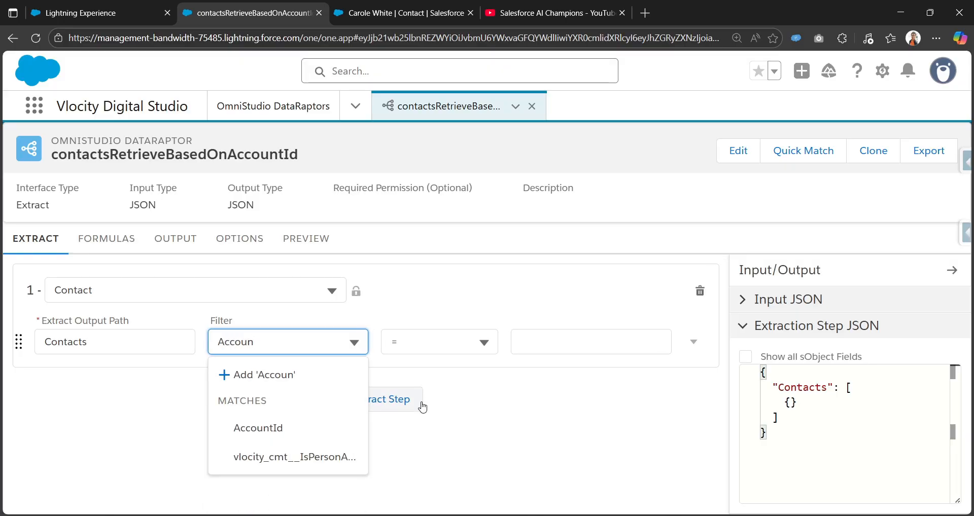
click(331, 426)
click(534, 337)
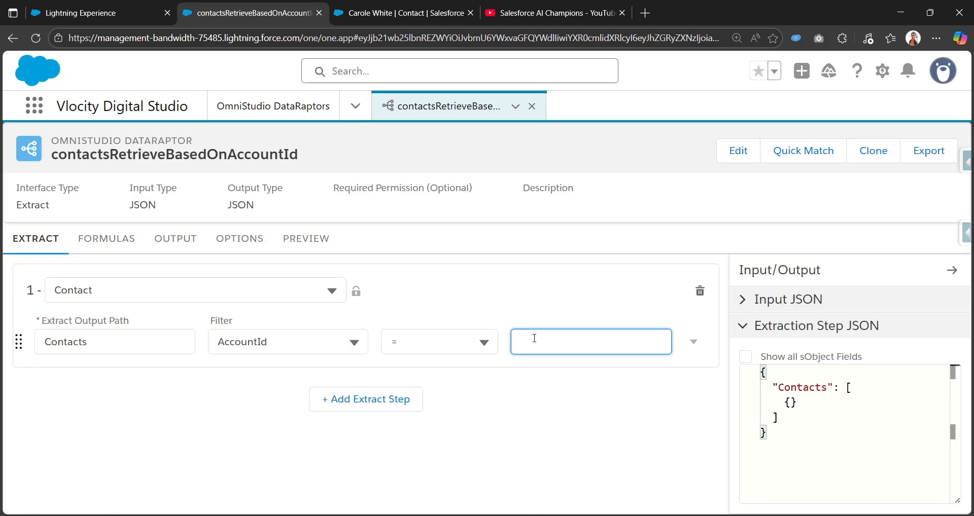
text(accId)
drag(523, 342, 551, 340)
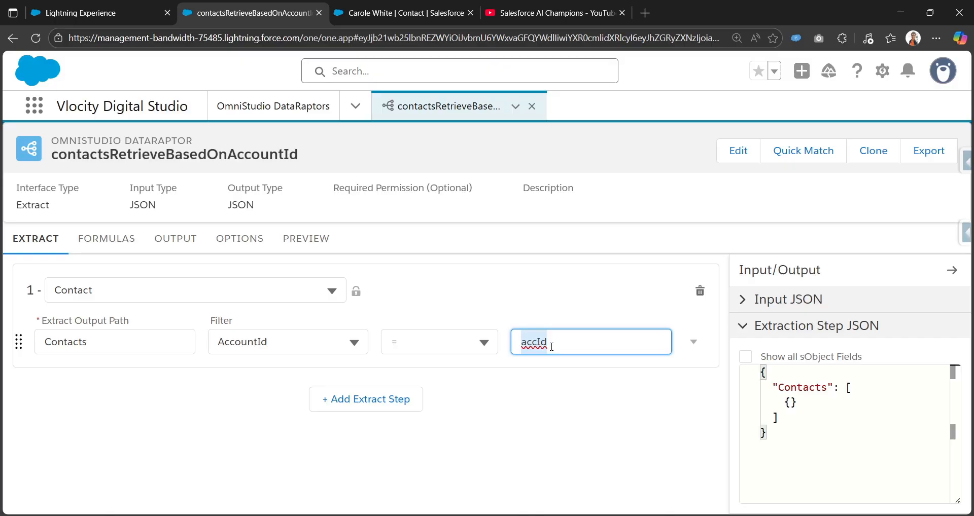
click(554, 299)
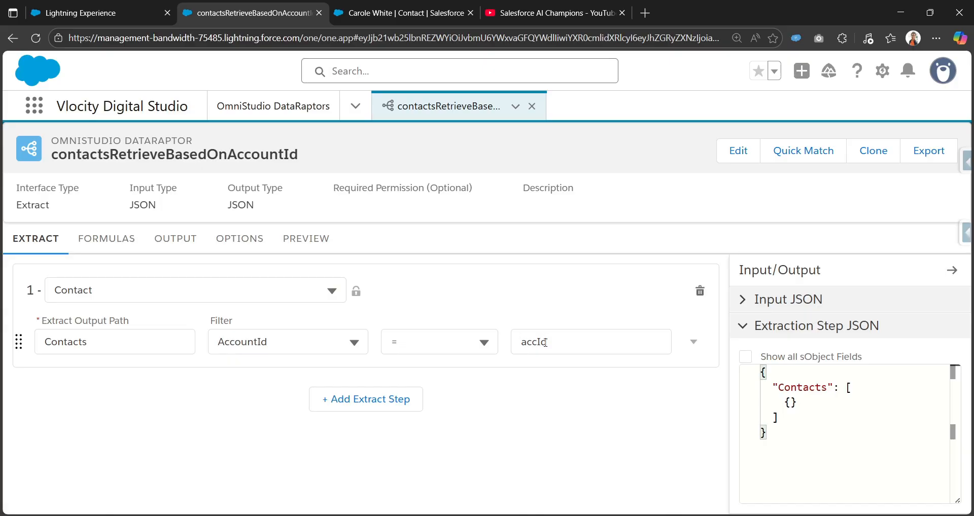
On the output mappings, add a mapping whose extract JSON path is Contacts:AccountId.
click(184, 249)
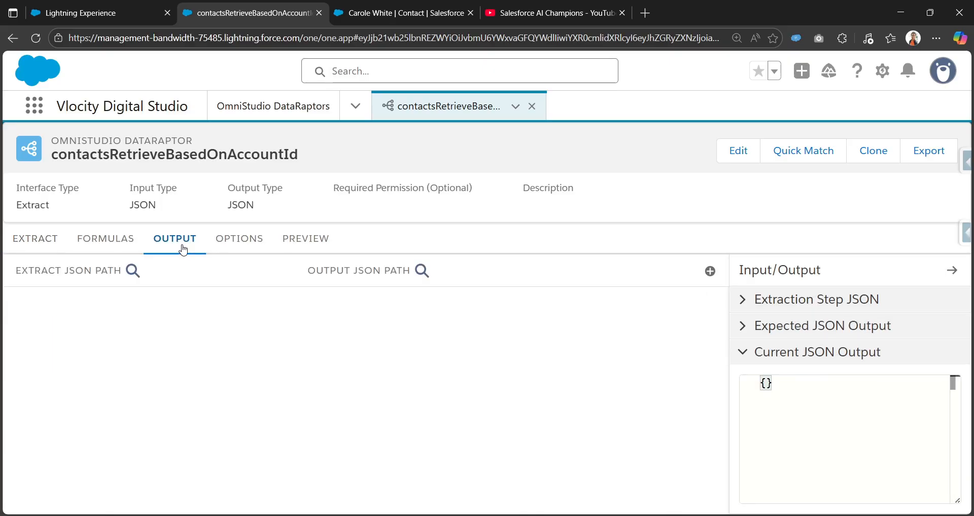
click(705, 273)
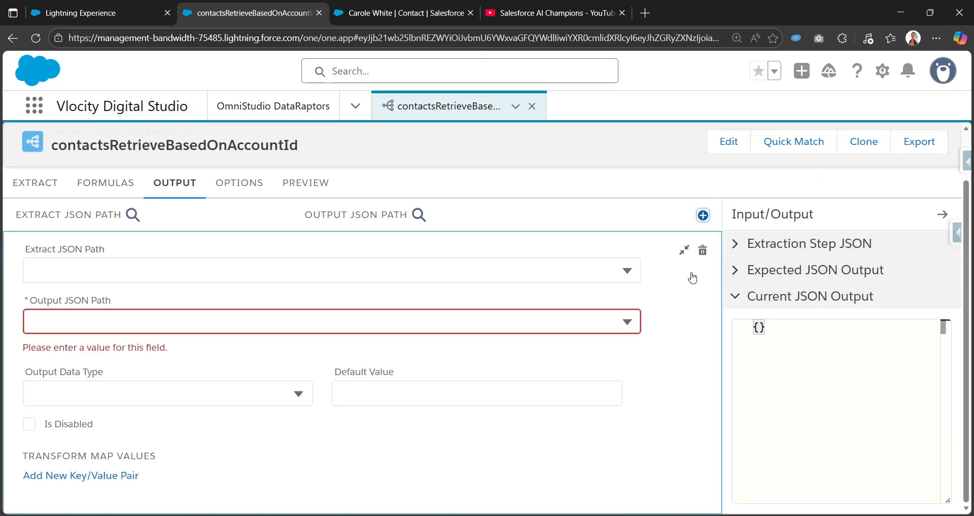
click(426, 269)
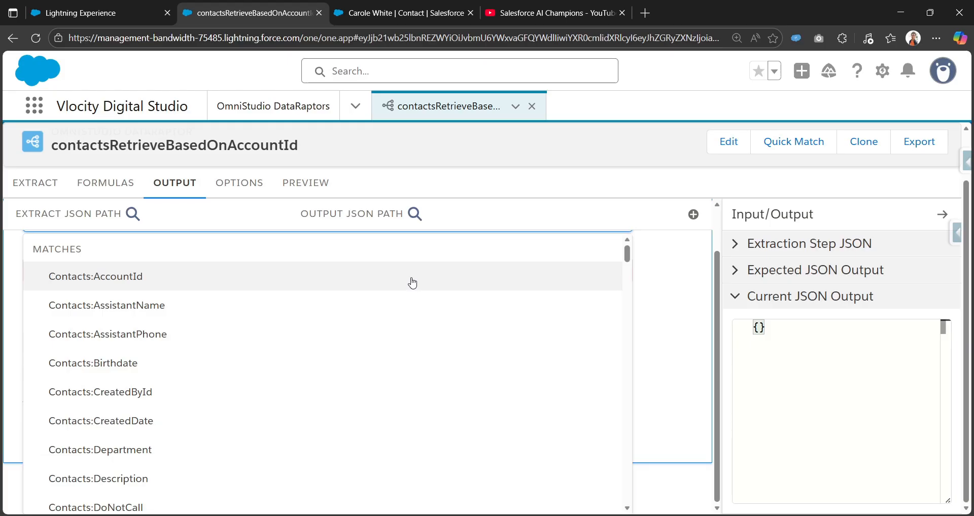
click(412, 282)
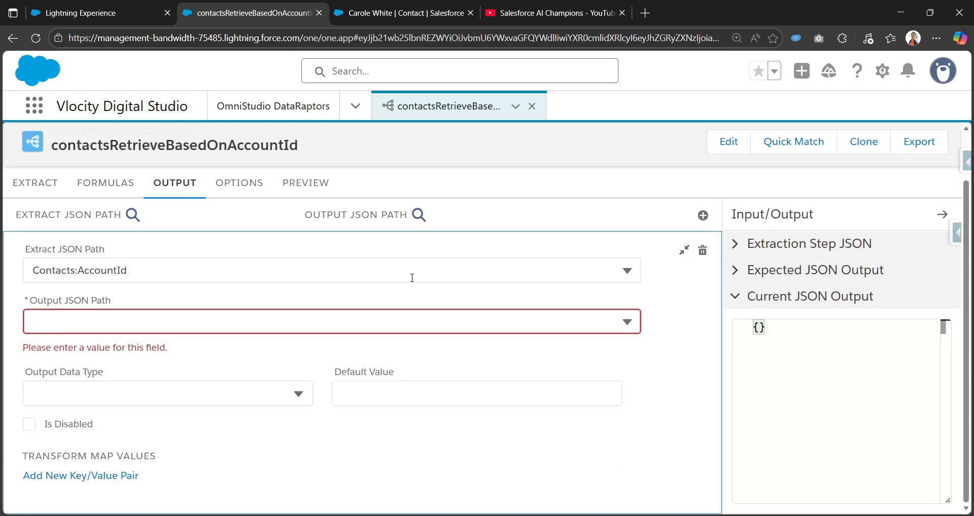
click(78, 270)
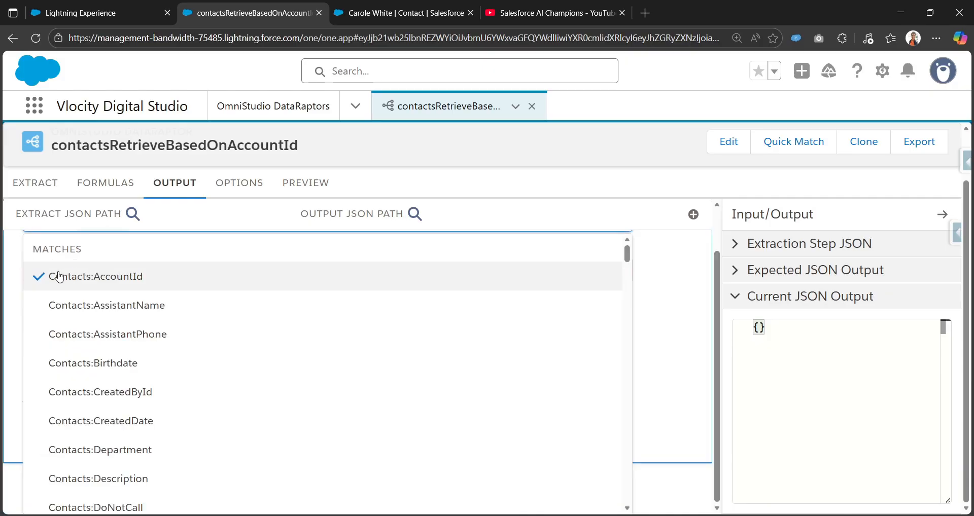
scroll(653, 324, up, 1)
click(674, 251)
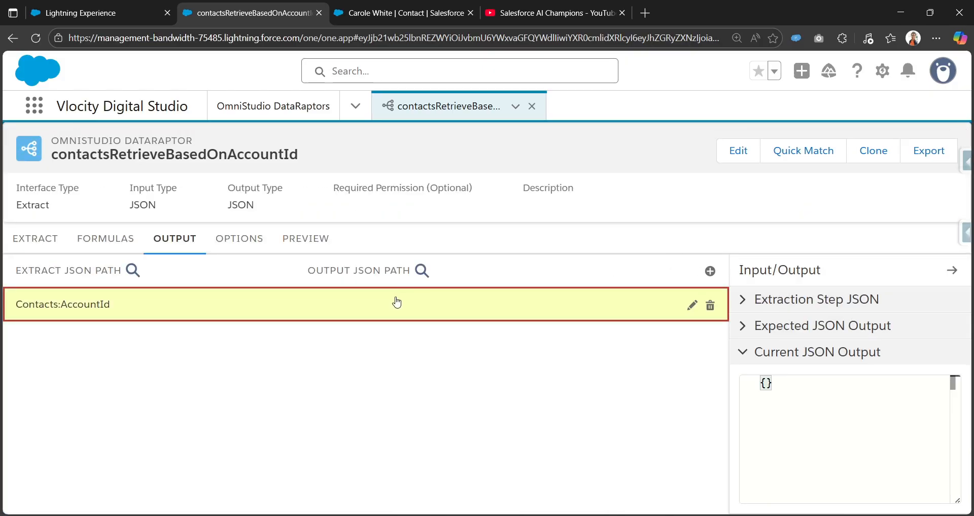
Set the mapping's output JSON path to Contacts:Account Id and collapse it.
click(449, 307)
click(138, 381)
text(C)
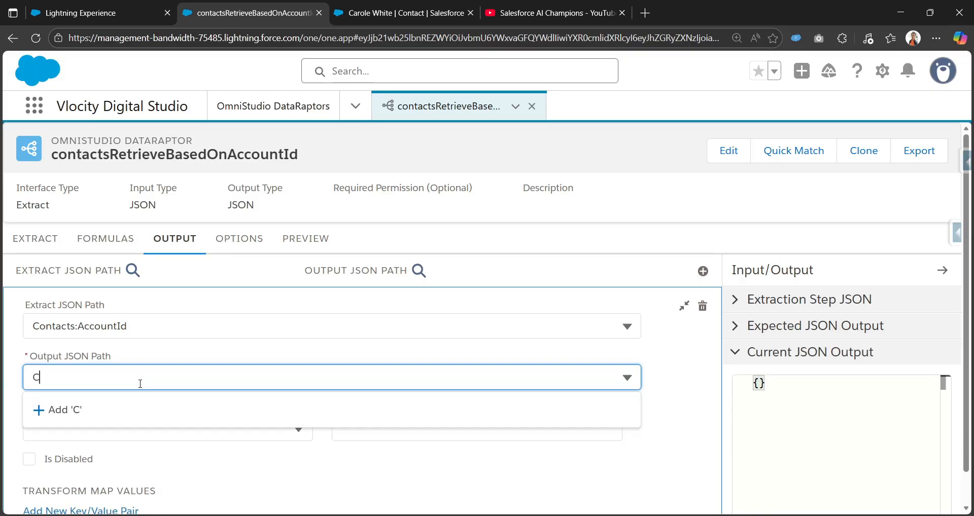
text(ontacts:)
key(ctrl+a)
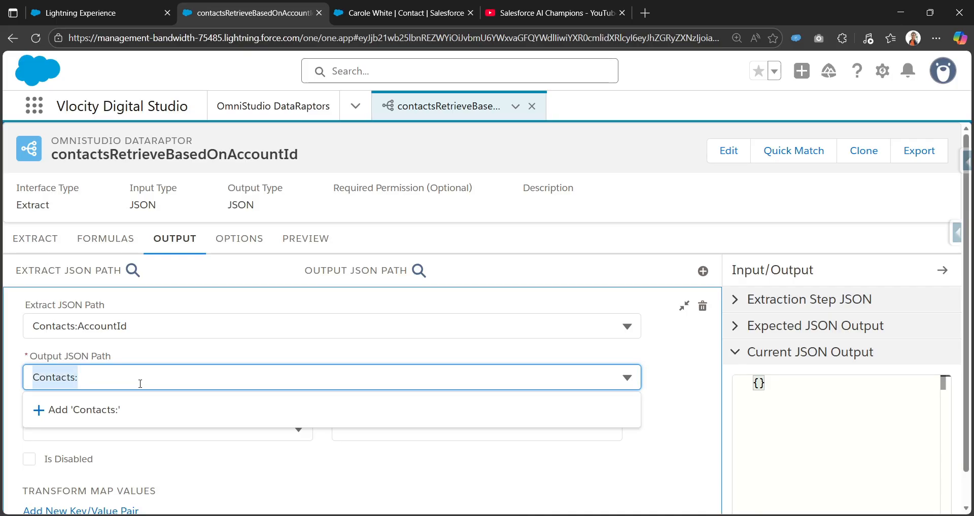
click(140, 384)
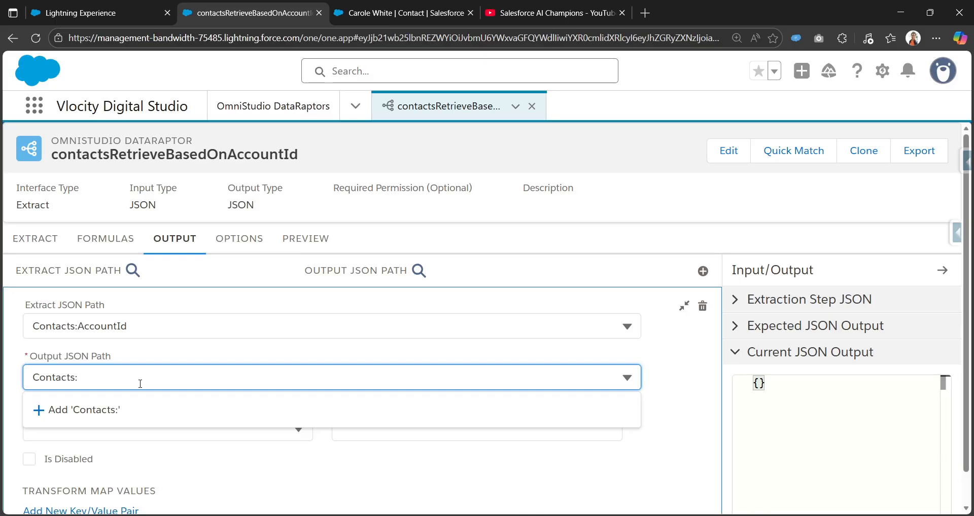
text(Account Id)
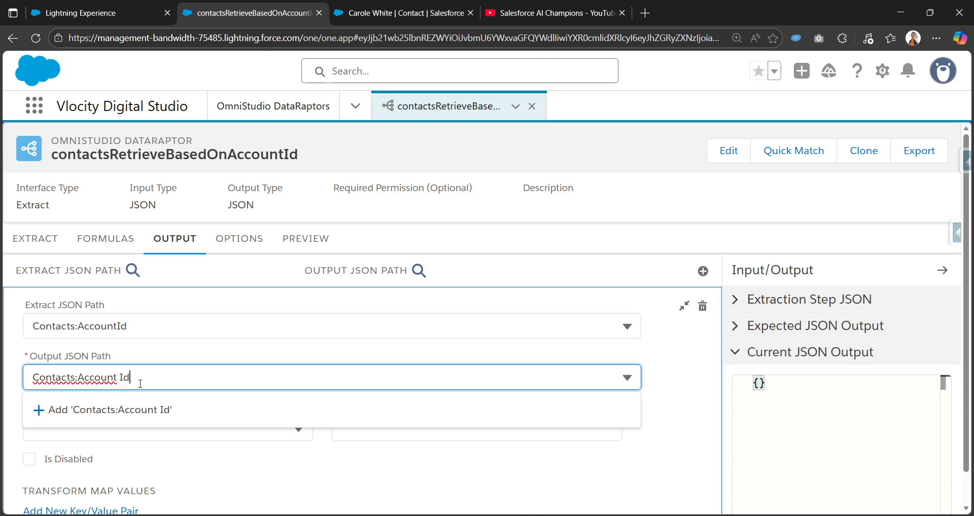
click(123, 409)
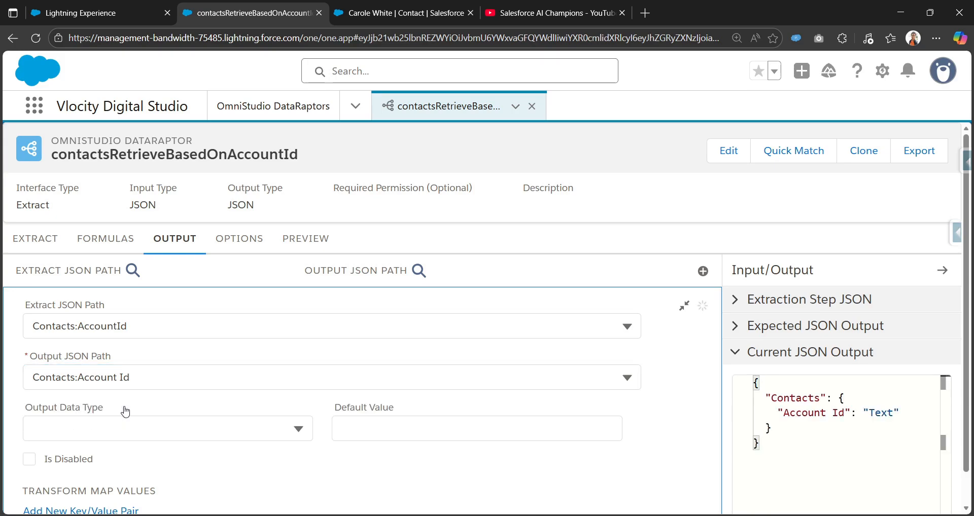
click(684, 306)
Add an output mapping from extract path Contacts:Name to output JSON path Contacts:Name and collapse it.
click(710, 271)
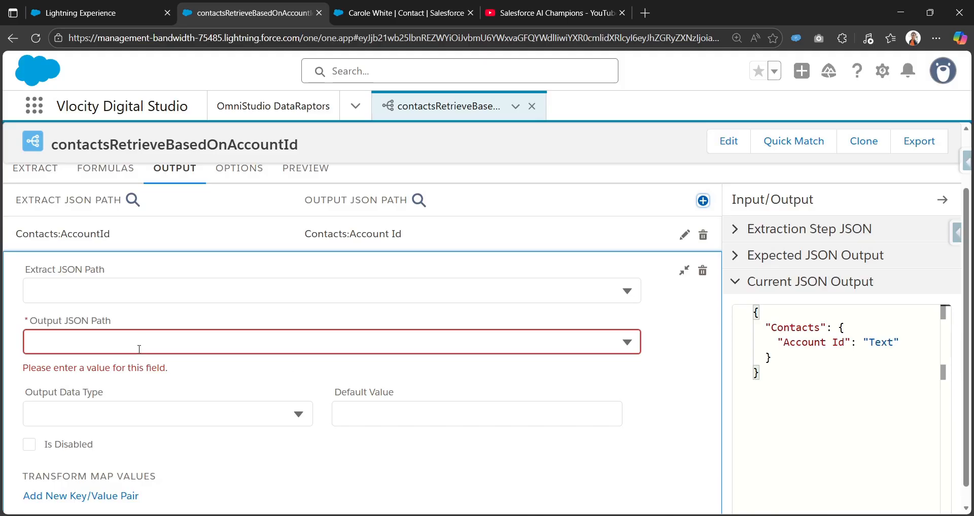
click(177, 288)
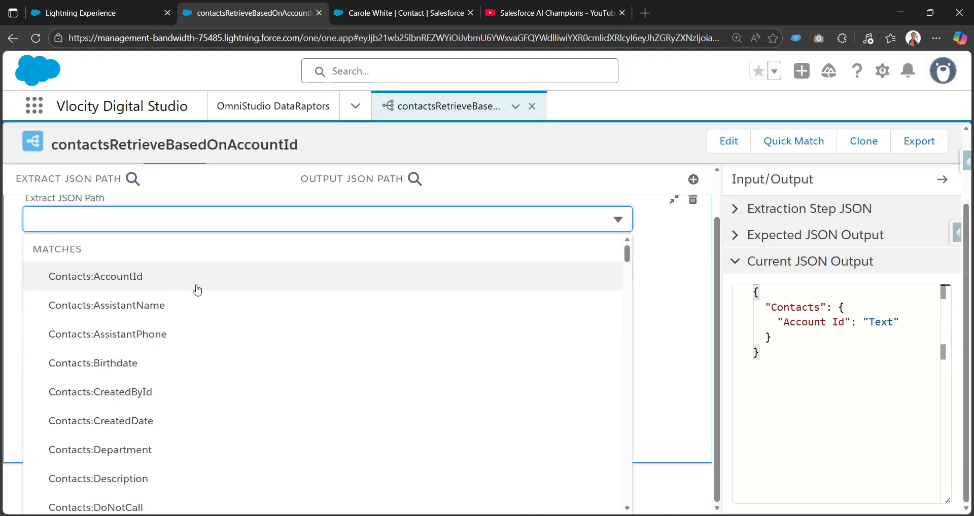
text(Name)
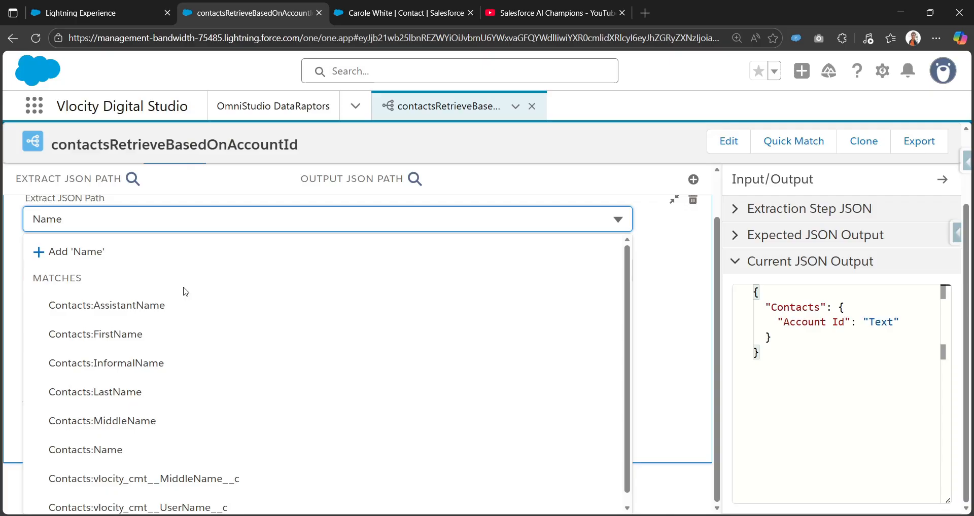
click(127, 450)
click(191, 314)
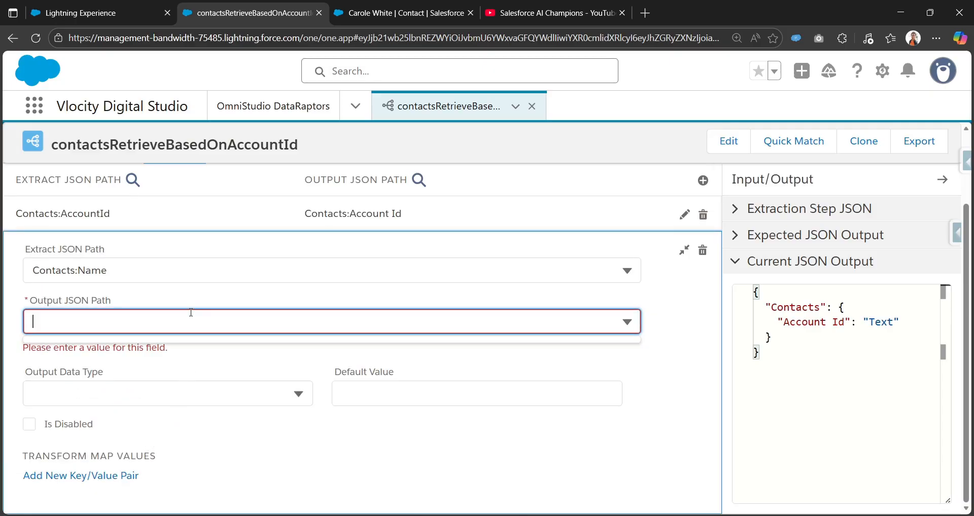
text(Contacts:Name)
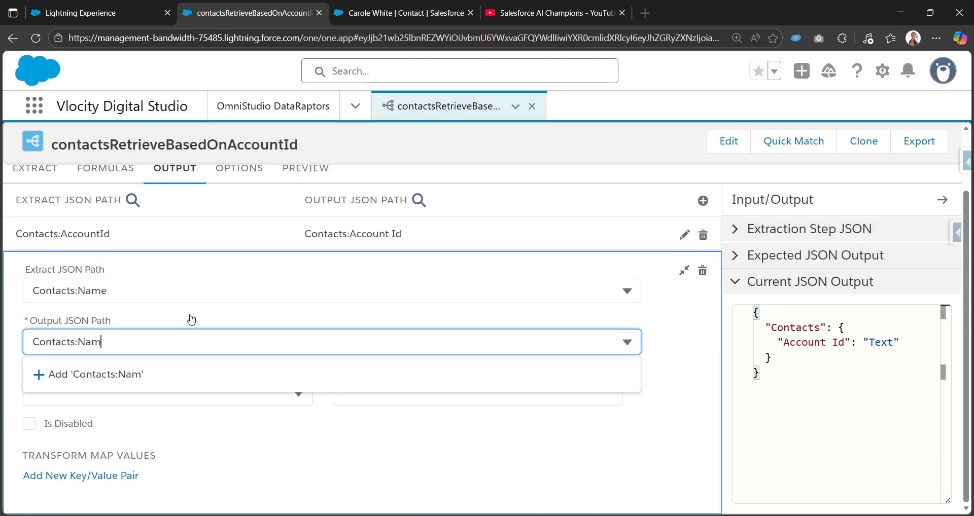
click(139, 376)
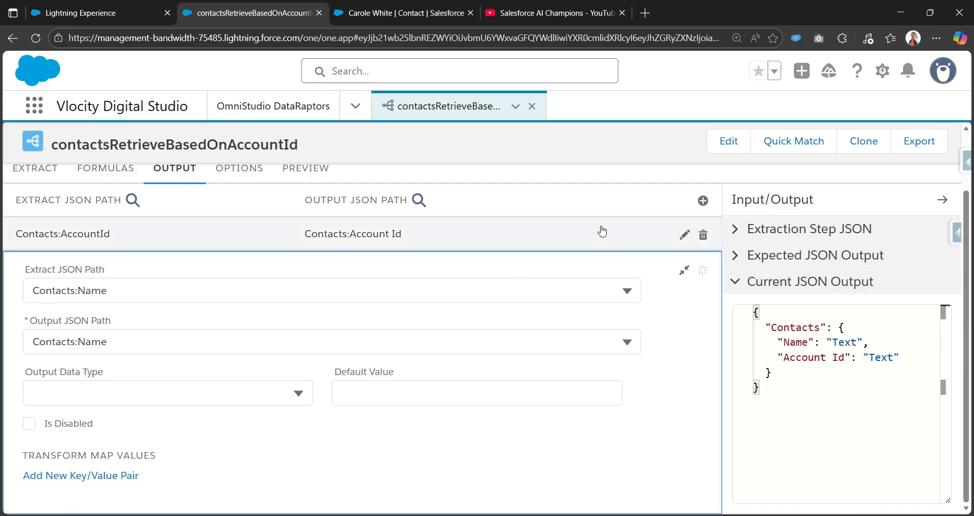
click(684, 270)
Add an output mapping from extract path Contacts:Title to output JSON path Contacts:Title and collapse it.
click(710, 272)
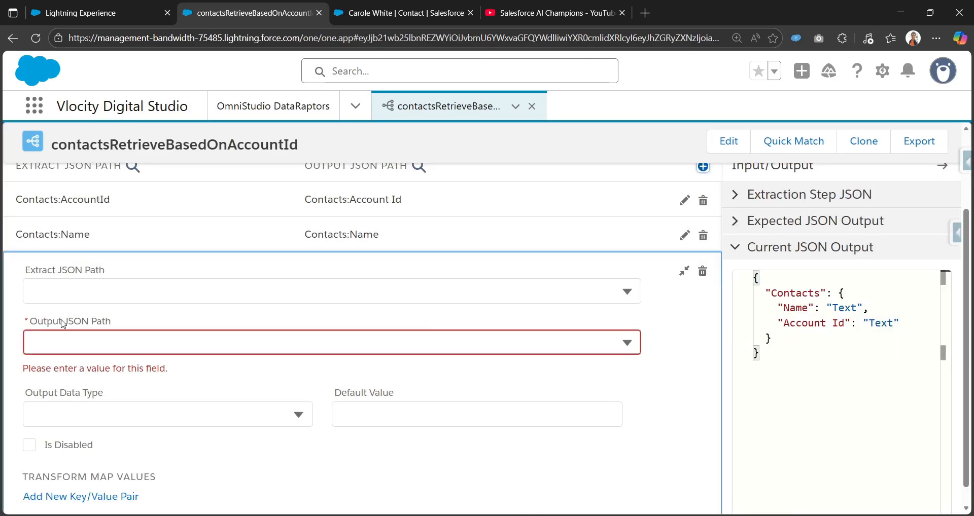
click(120, 291)
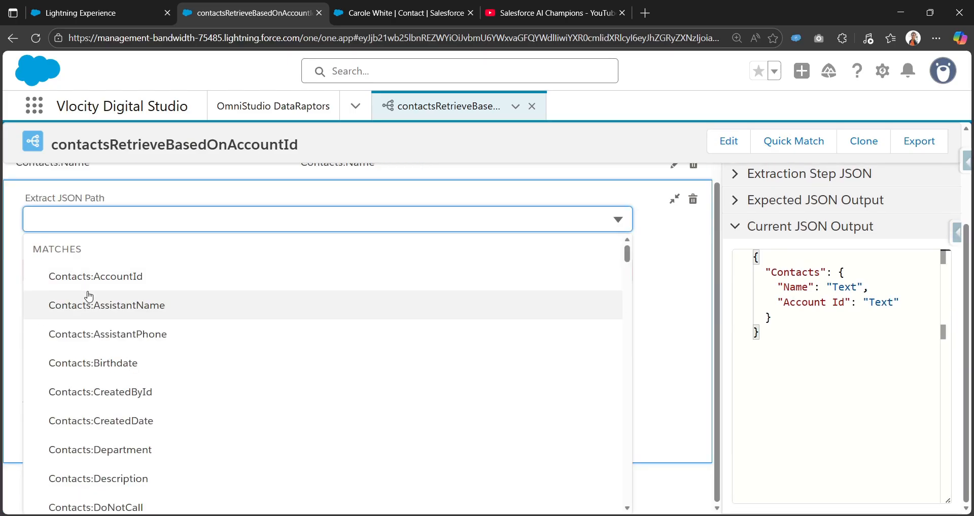
text(title)
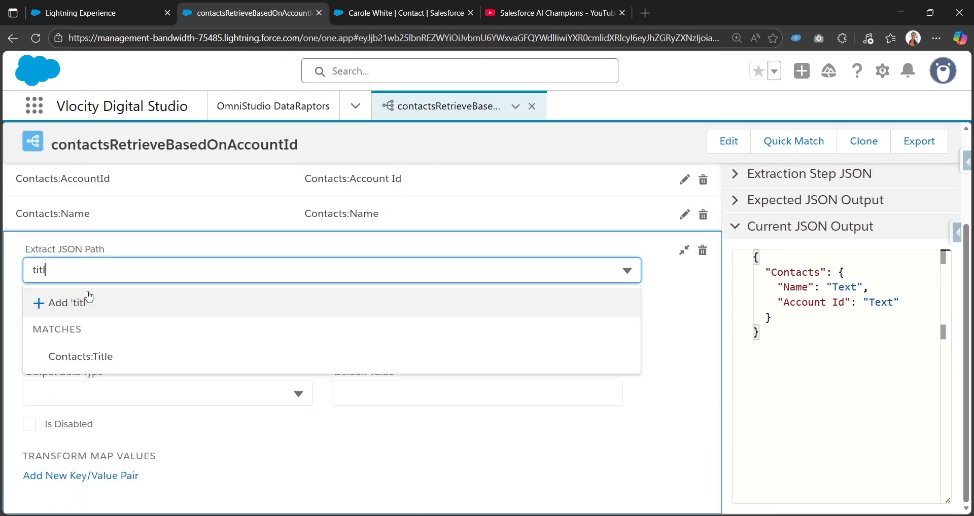
click(63, 350)
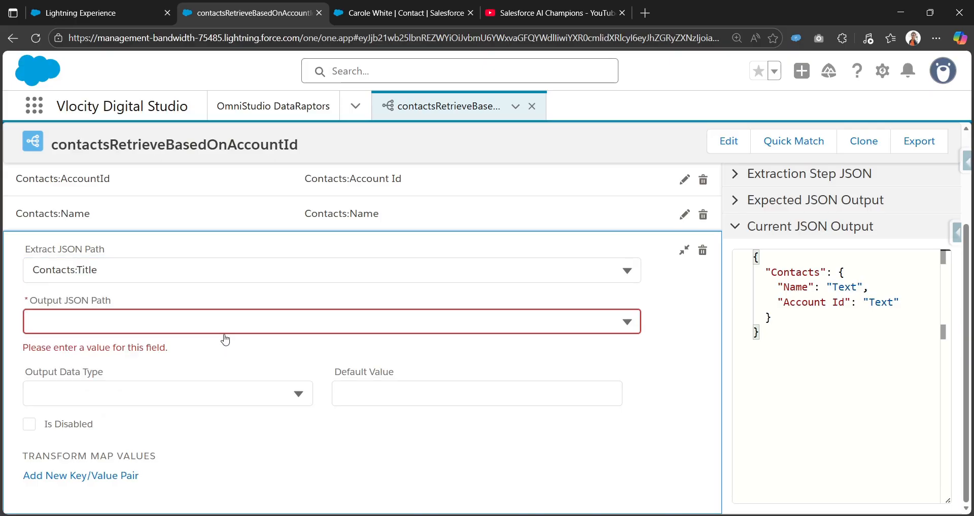
click(357, 319)
text(Contacts:Title)
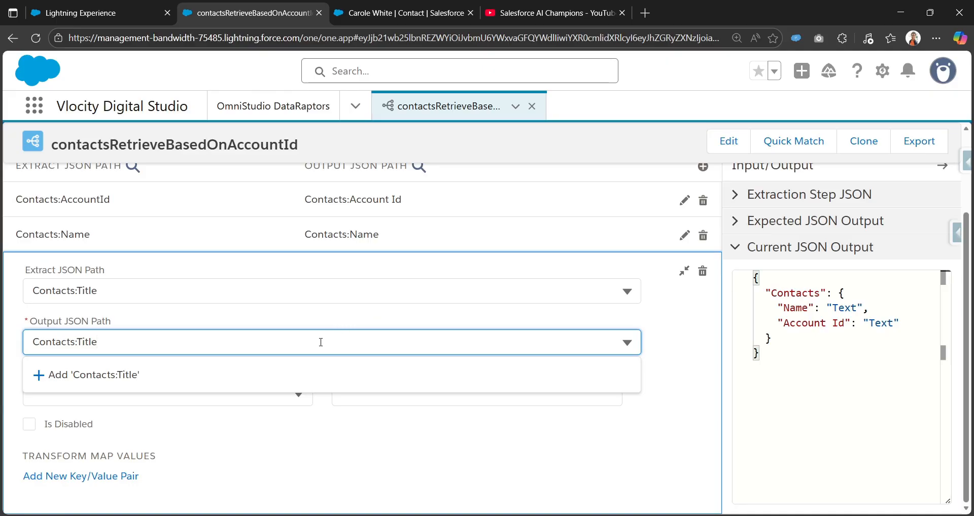
click(307, 374)
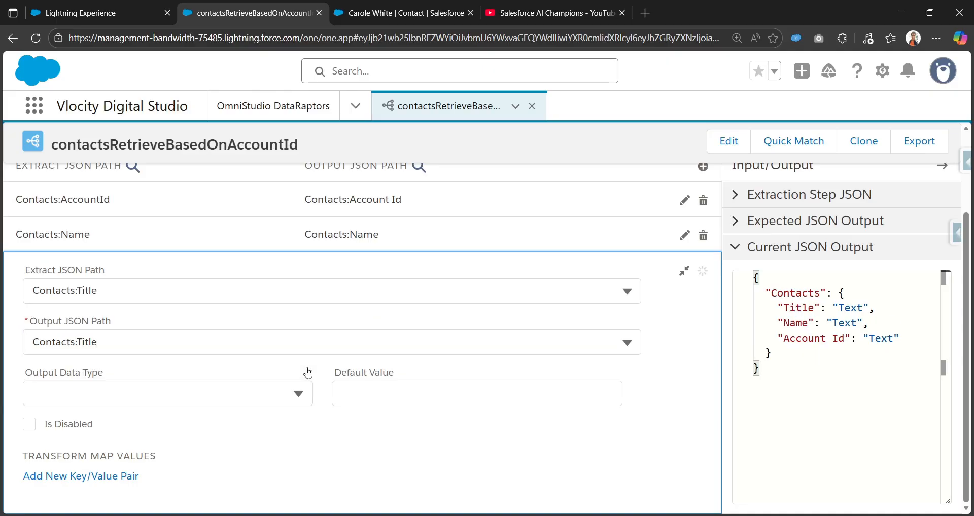
click(681, 274)
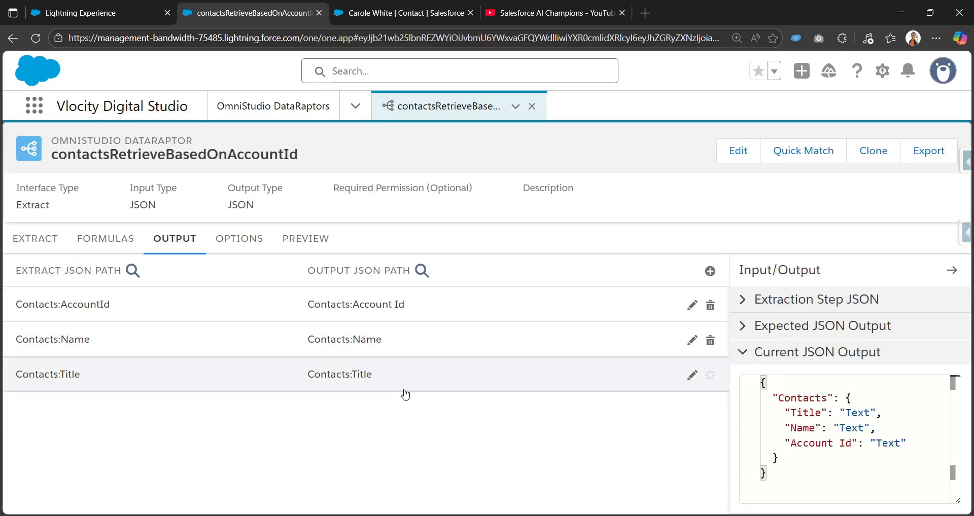
click(692, 375)
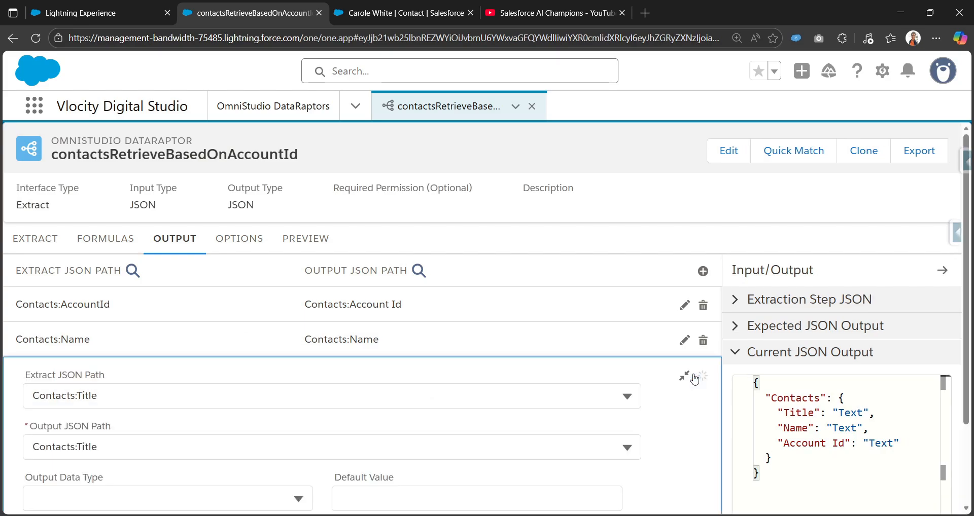
scroll(561, 397, down, 1)
click(679, 270)
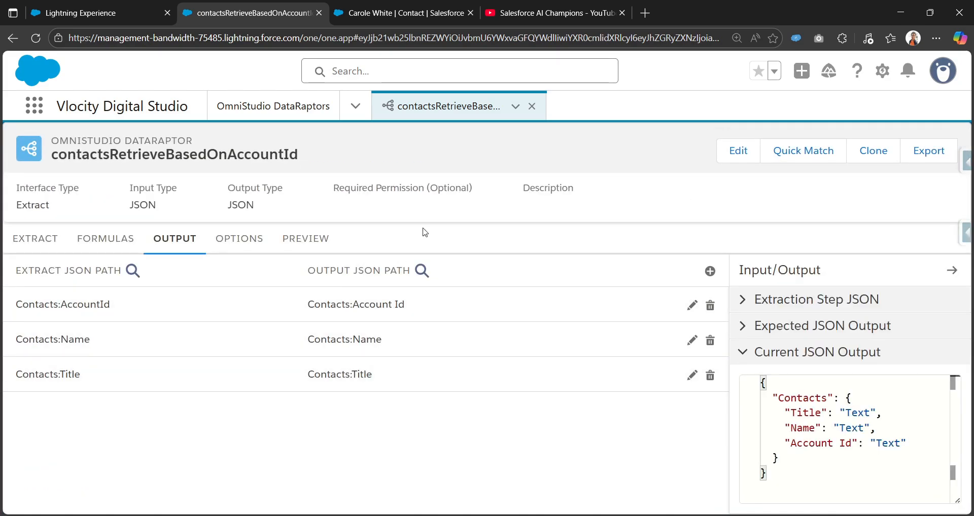
In the preview, add an input parameter with key accId, matching the extract filter's accId.
click(320, 240)
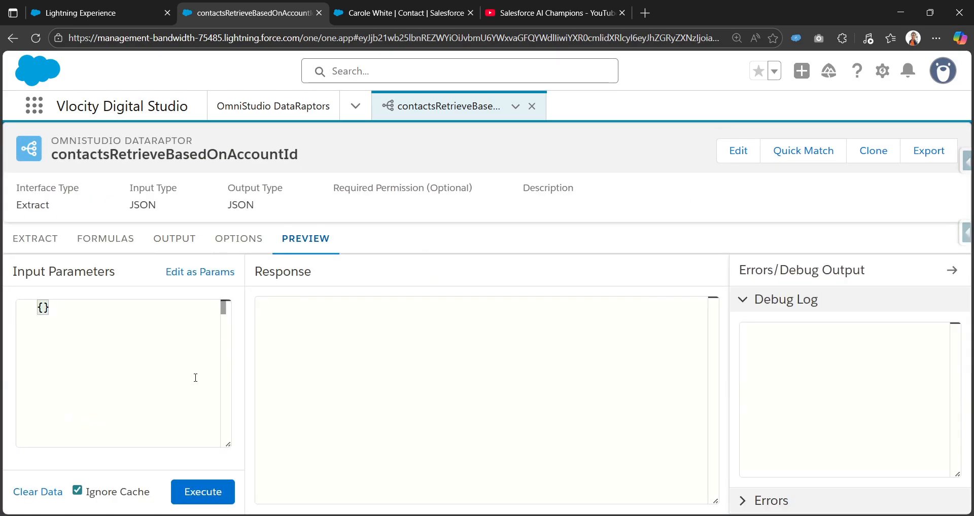
click(192, 274)
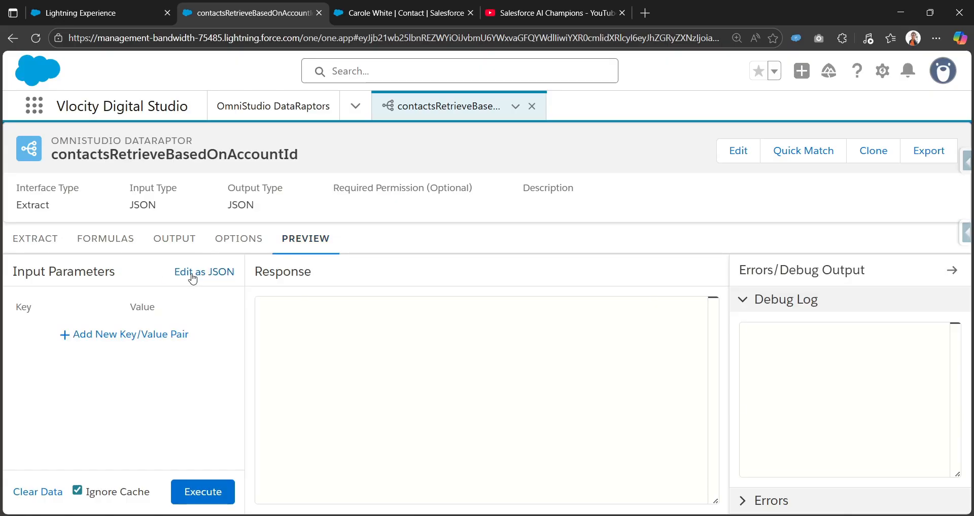
click(118, 335)
click(64, 336)
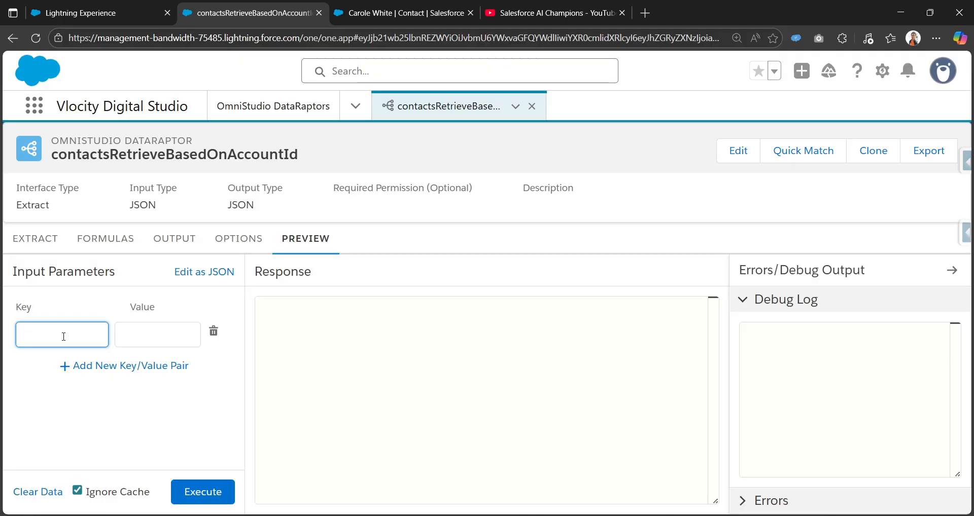
text(accId)
click(47, 242)
double_click(539, 340)
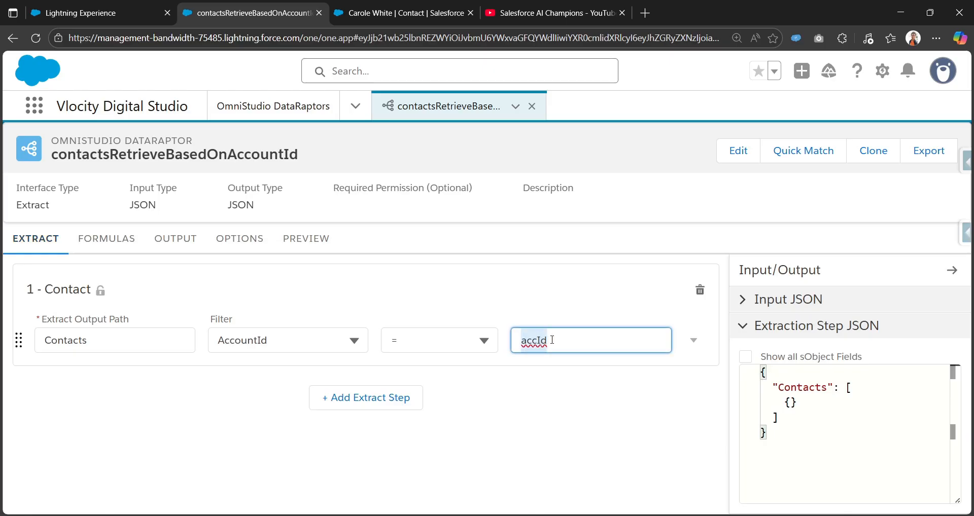
click(290, 242)
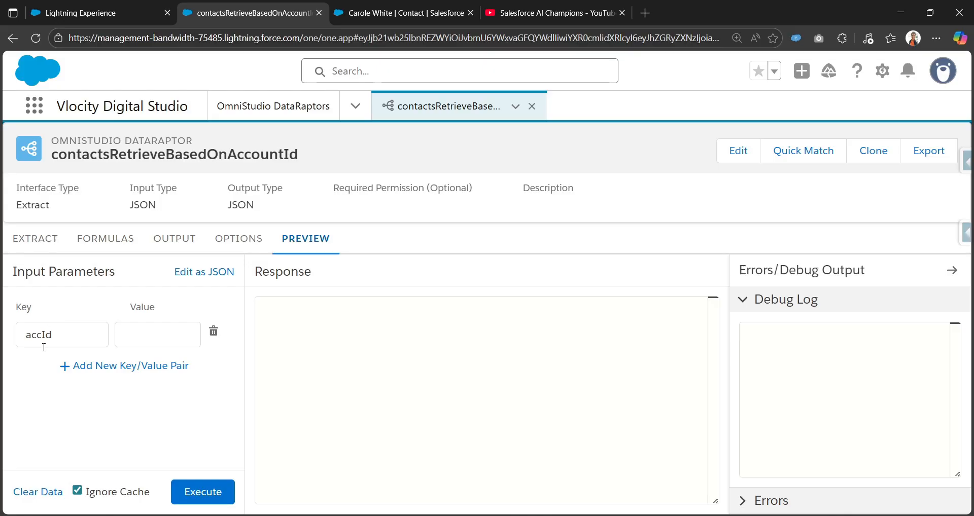
Paste the account's record Id as the accId value and execute the preview.
click(155, 327)
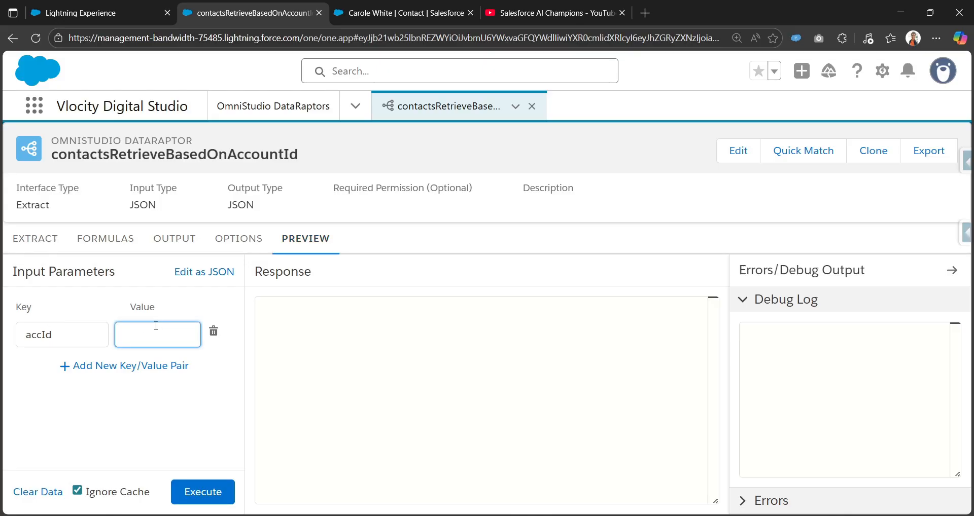
key(super+v)
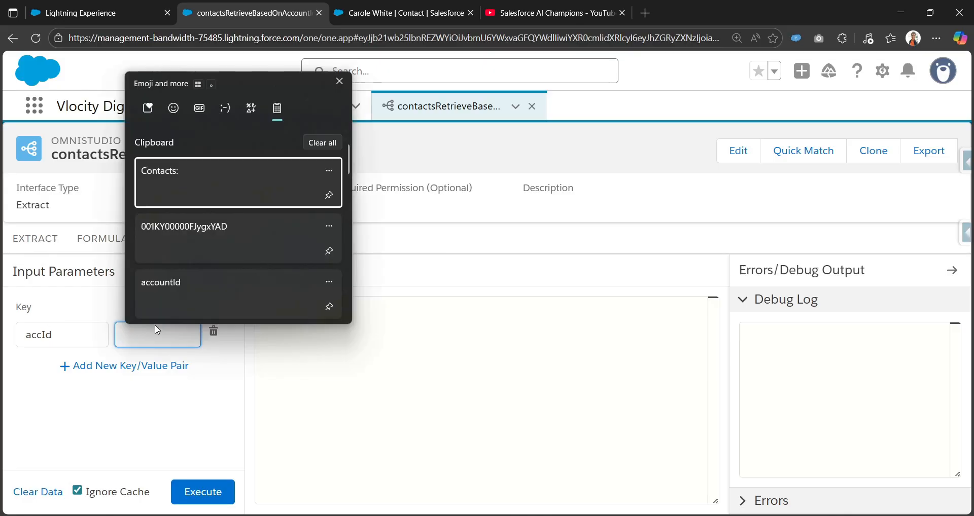
click(226, 230)
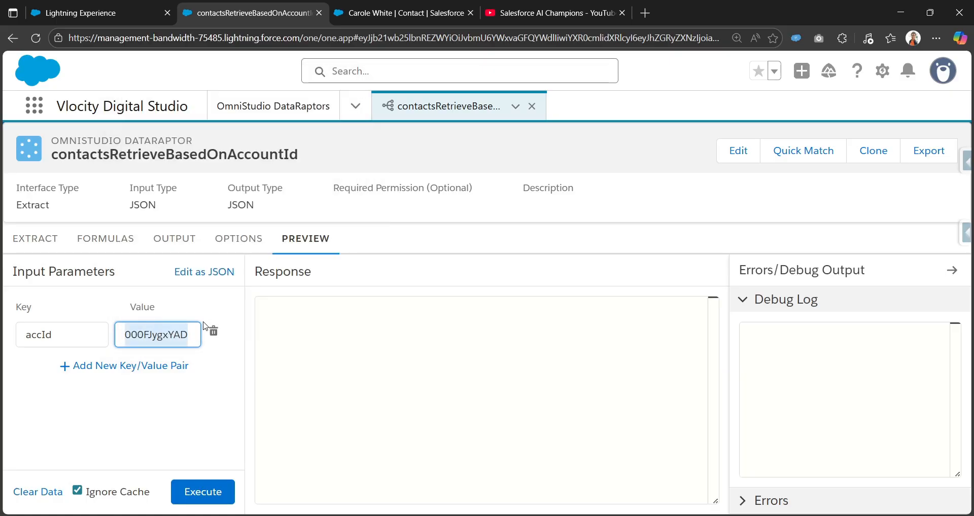
click(183, 428)
click(210, 502)
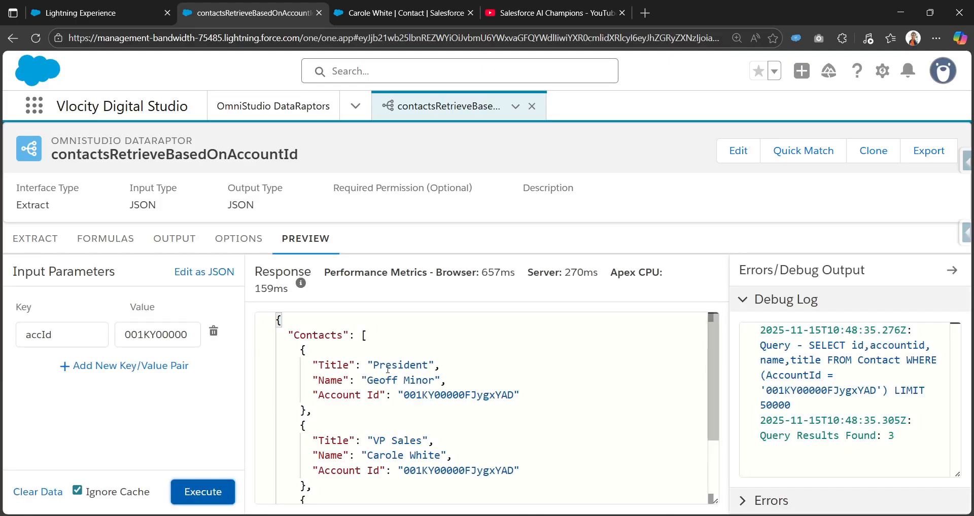
Review the returned Contacts in the preview response along with the extract filter and output mappings.
scroll(345, 368, down, 2)
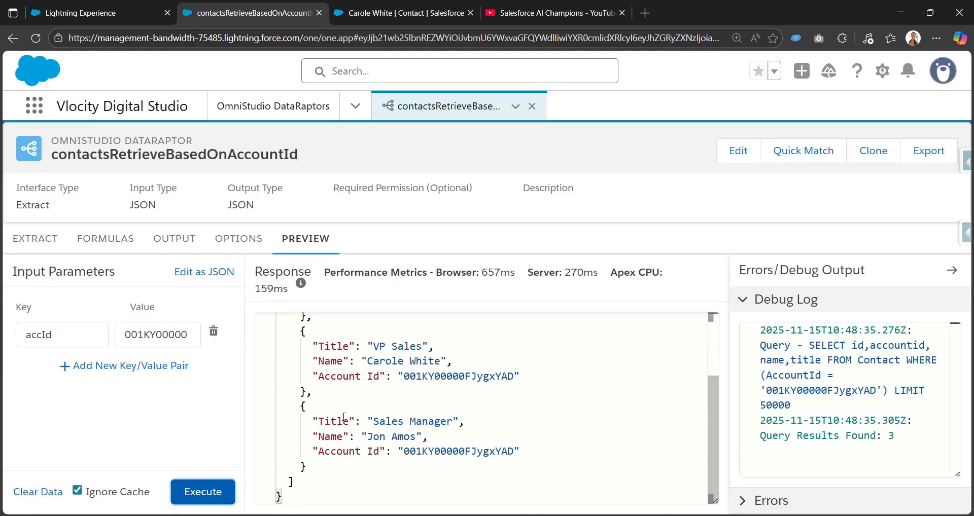
scroll(360, 437, up, 2)
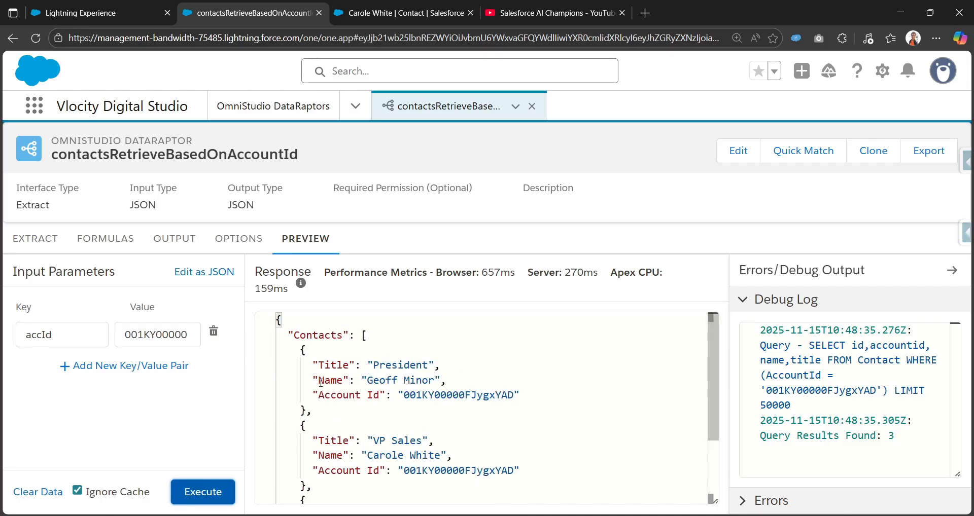
scroll(377, 447, down, 1)
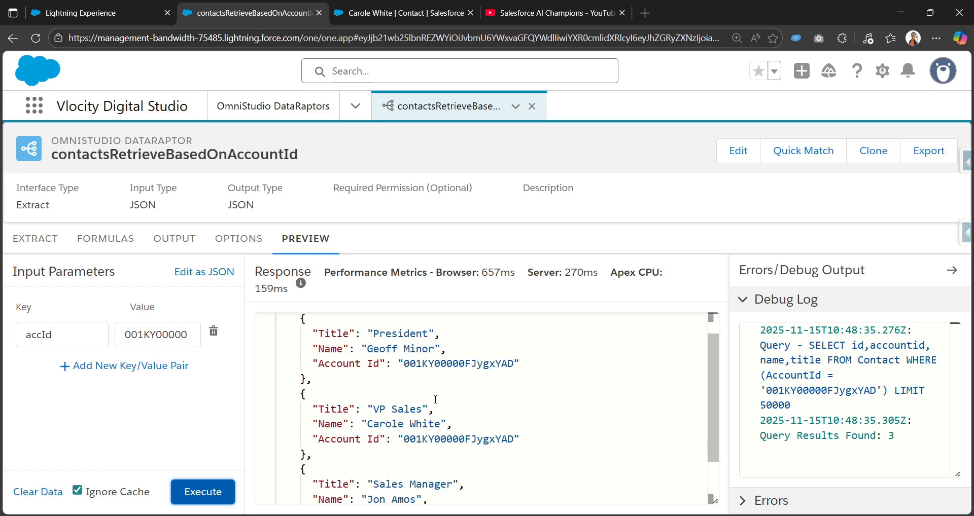
scroll(482, 420, down, 2)
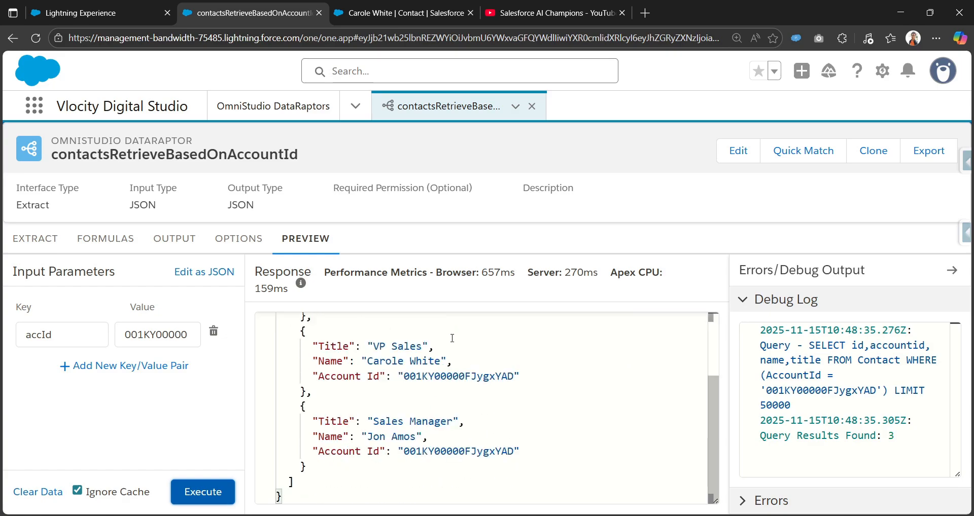
scroll(452, 338, up, 3)
click(34, 239)
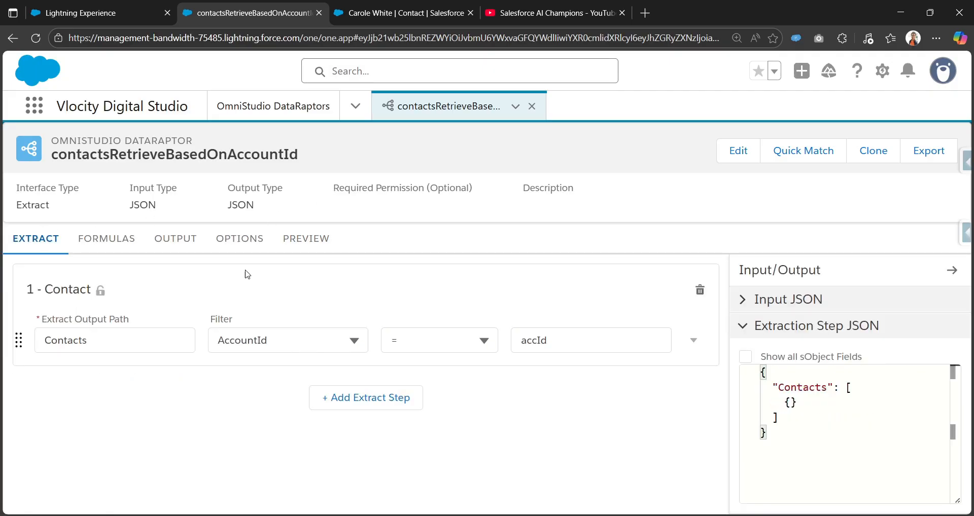
click(187, 247)
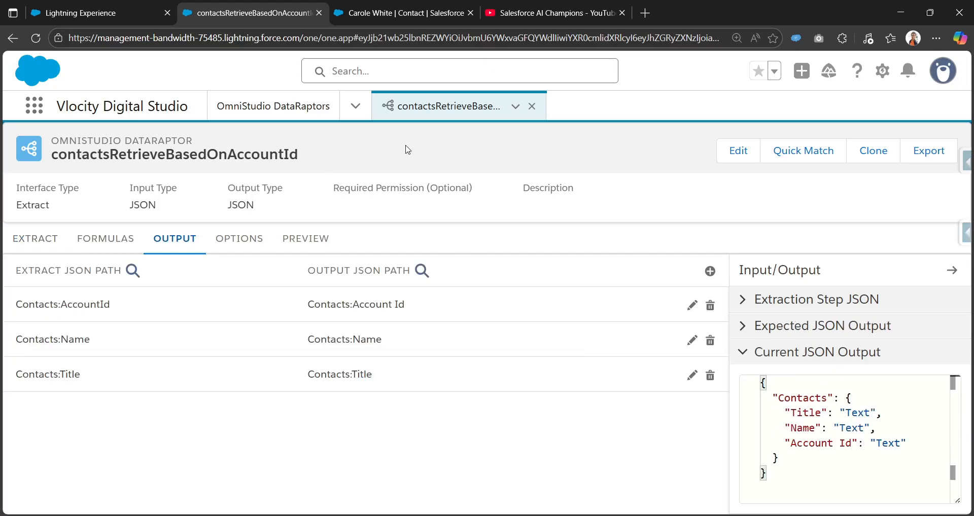
Create a new Integration Procedure named Retrieve Contacts Based on Acc Id IP.
click(355, 106)
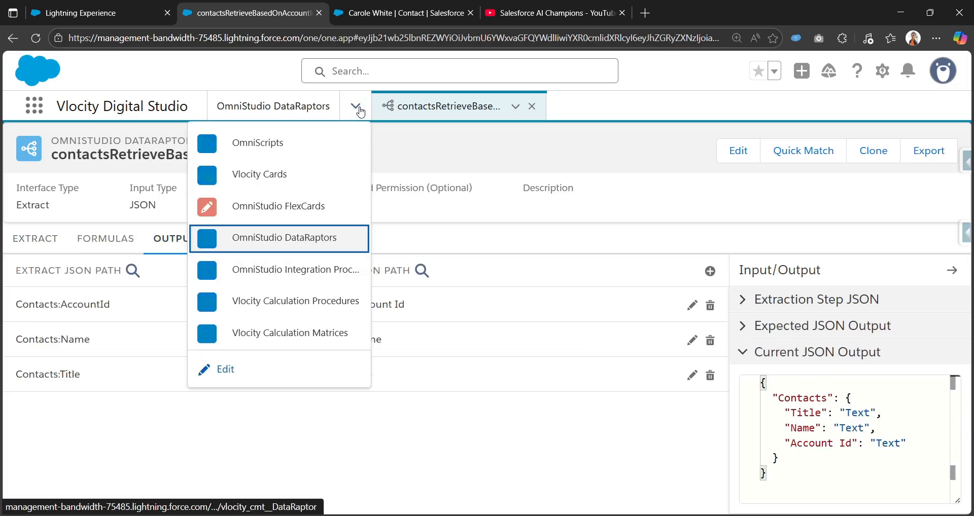
click(305, 274)
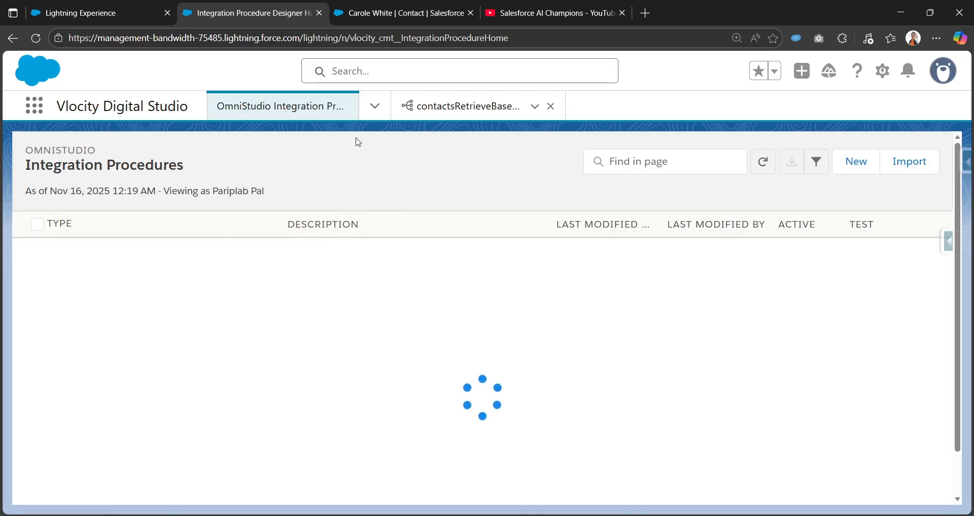
click(855, 163)
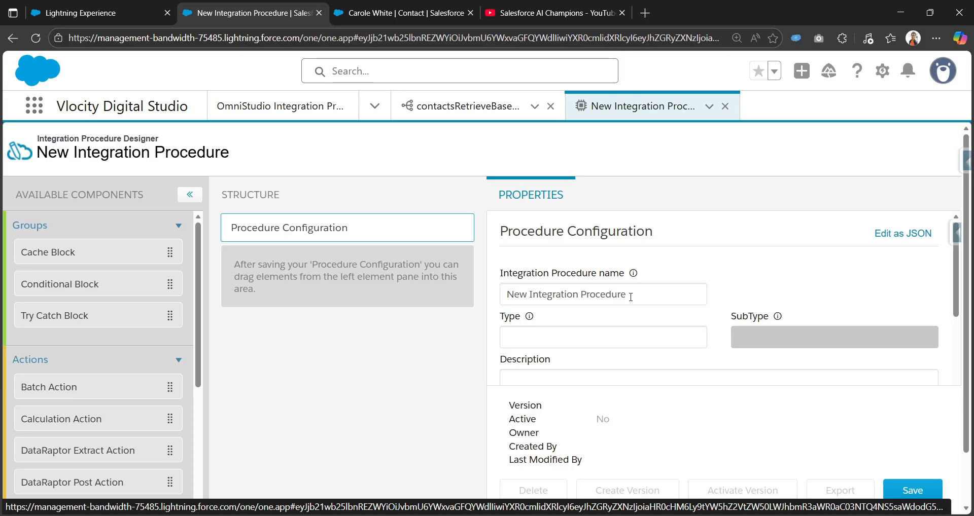
click(637, 294)
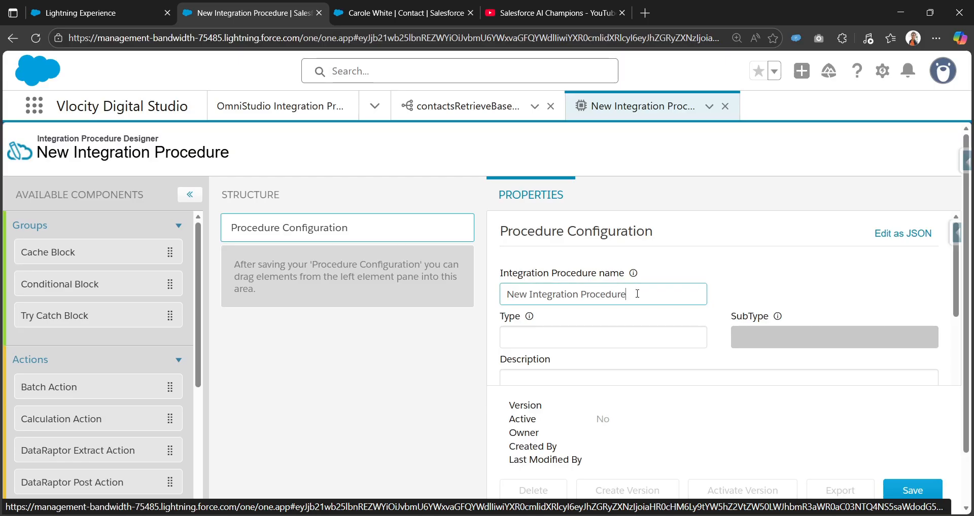
triple_click(637, 293)
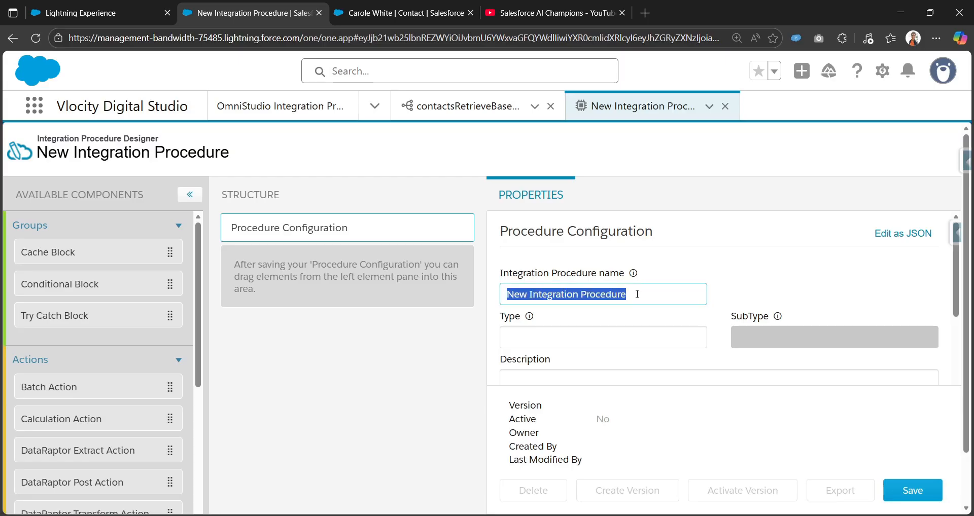
text(C)
key(BackSpace)
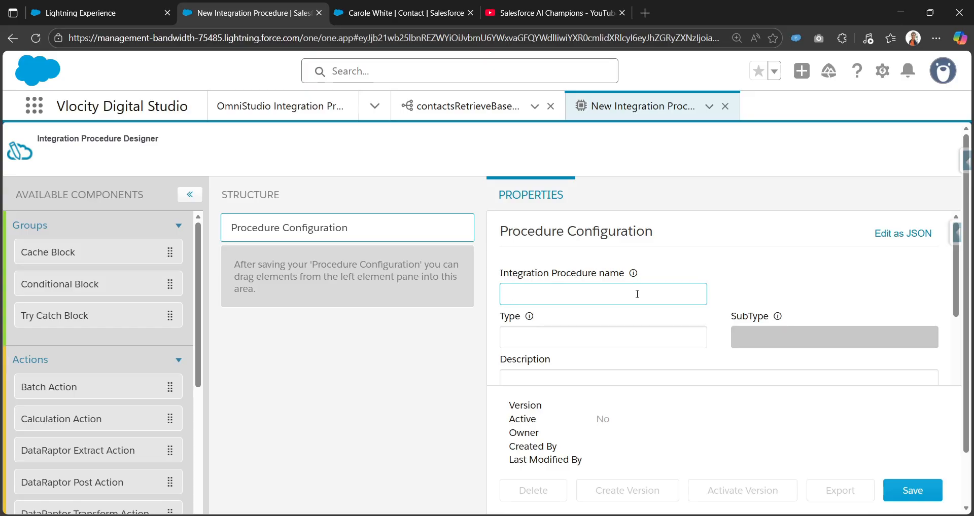
text(Ret)
text(rr)
text(ieve Contac)
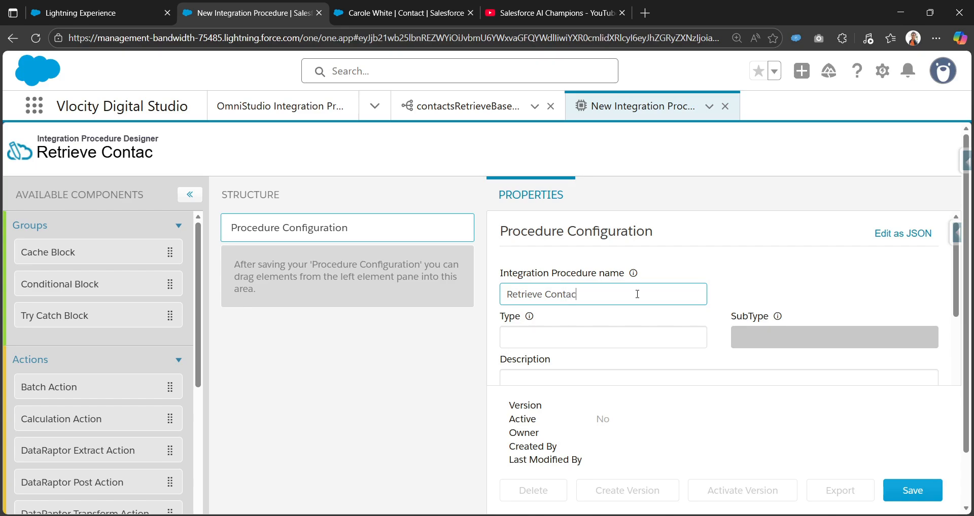
text(ts Based on)
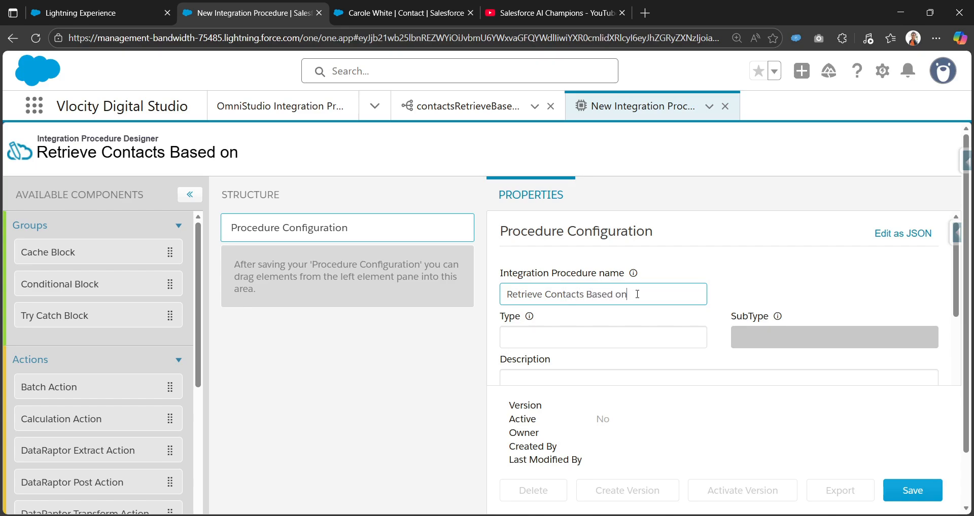
text( Acc Id IP)
key(Tab)
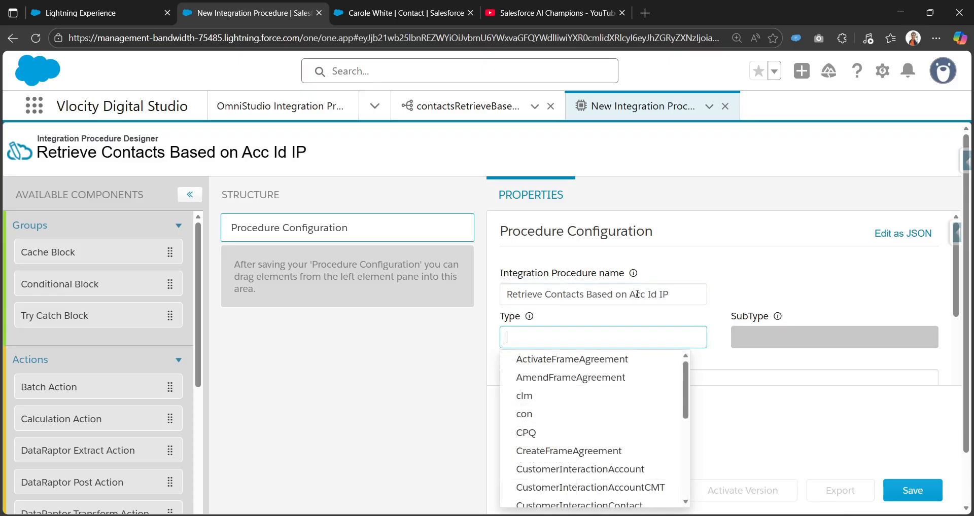
Set the procedure's Type to conRetrieve and SubType to AccountId, and save the configuration.
text(conR)
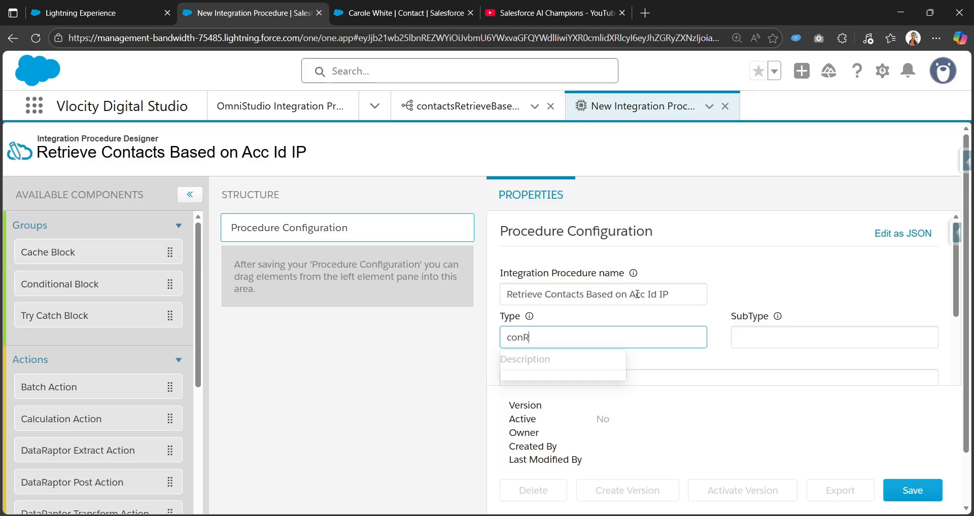
text(etrieve)
key(Tab)
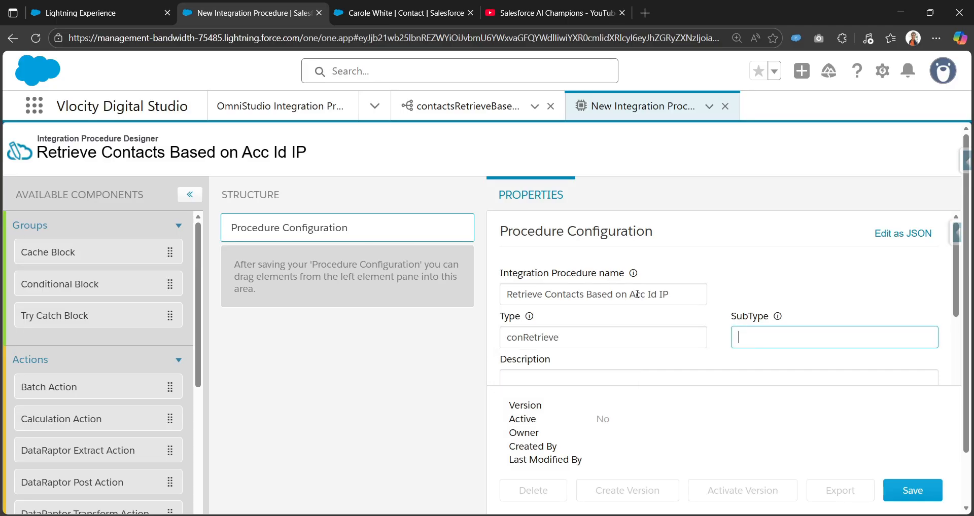
text(Acco)
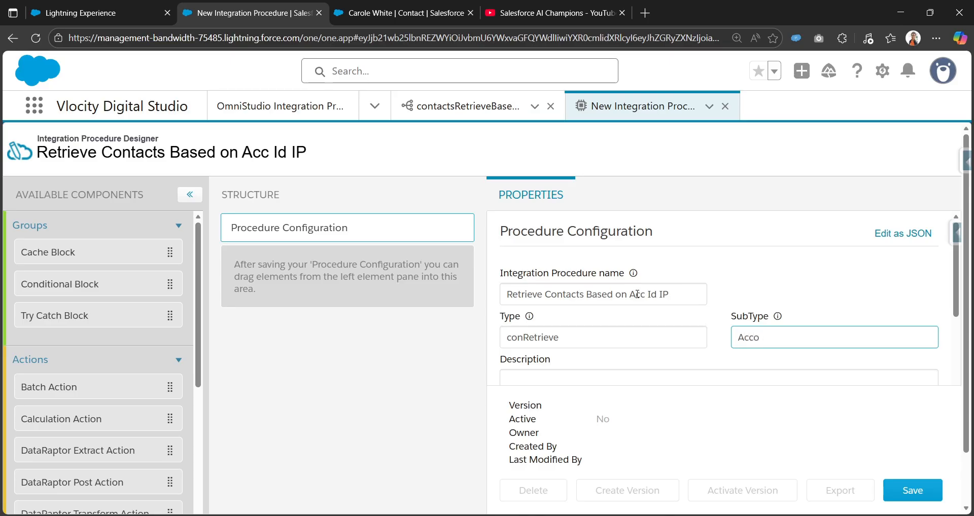
text(untId)
click(813, 268)
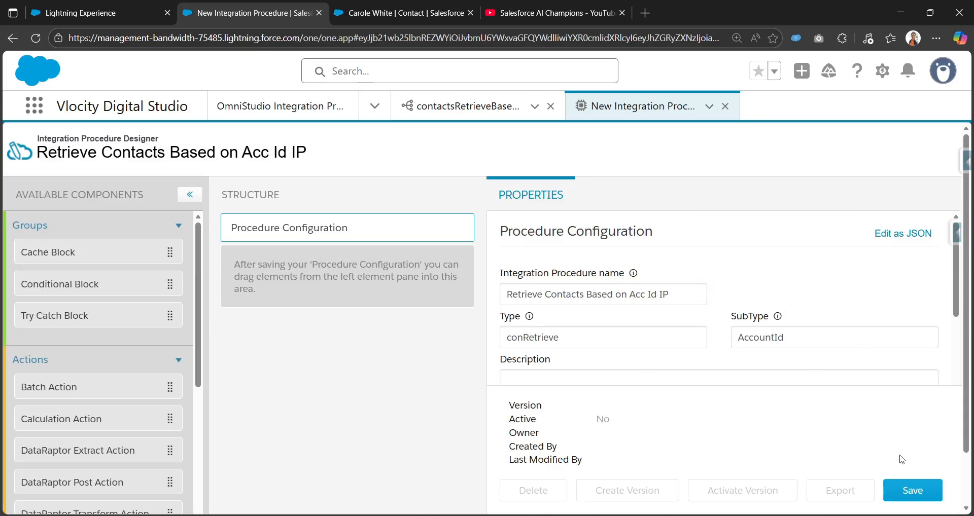
click(906, 490)
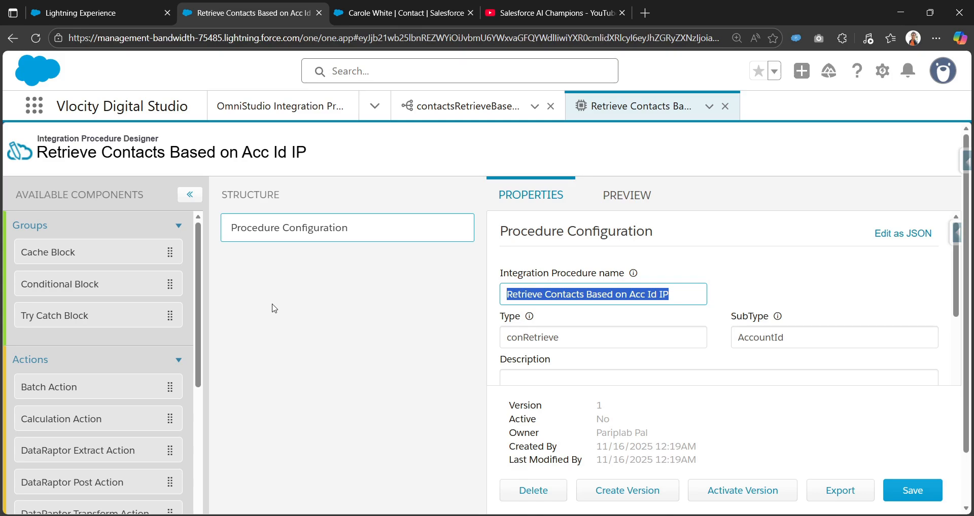
Add a DataRaptor Extract Action to the structure and set its DataRaptor Interface to contactsRetrieveBasedOnAccountId.
scroll(98, 409, down, 2)
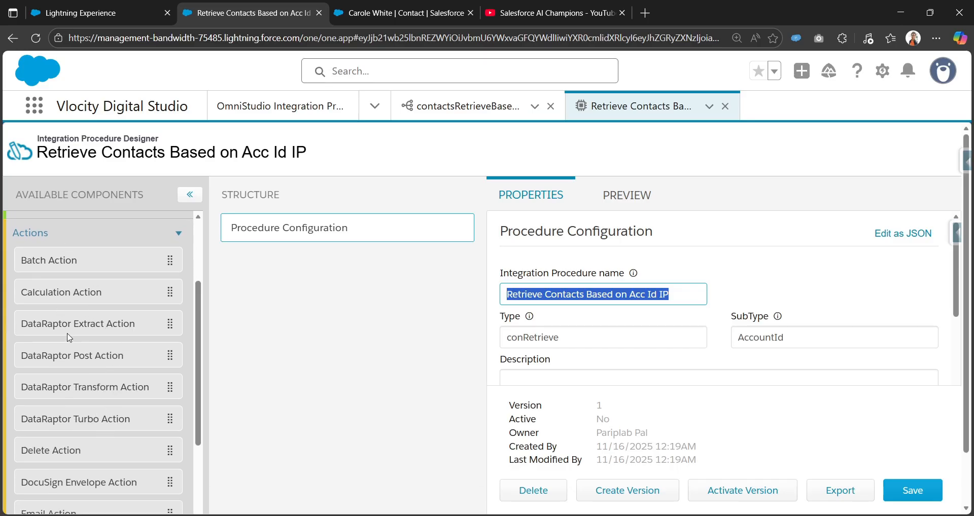
drag(76, 330, 322, 273)
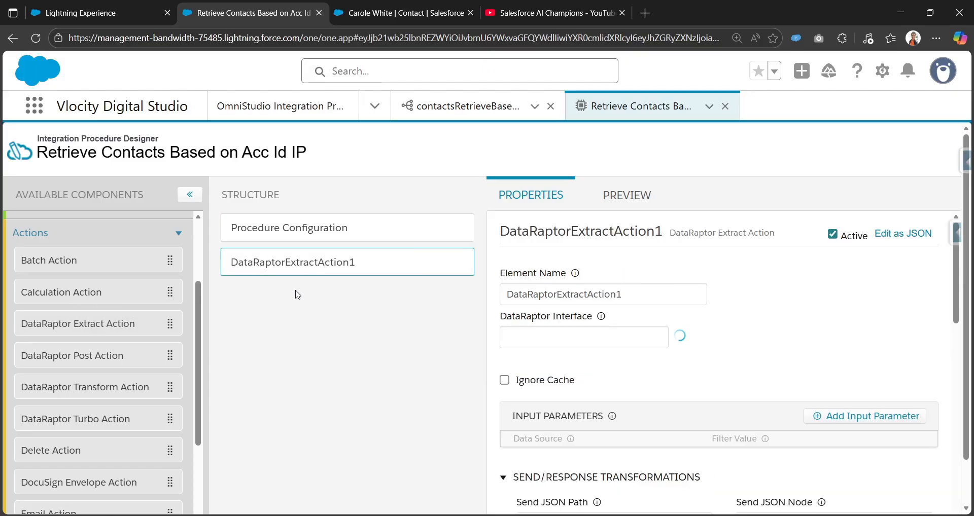
click(621, 339)
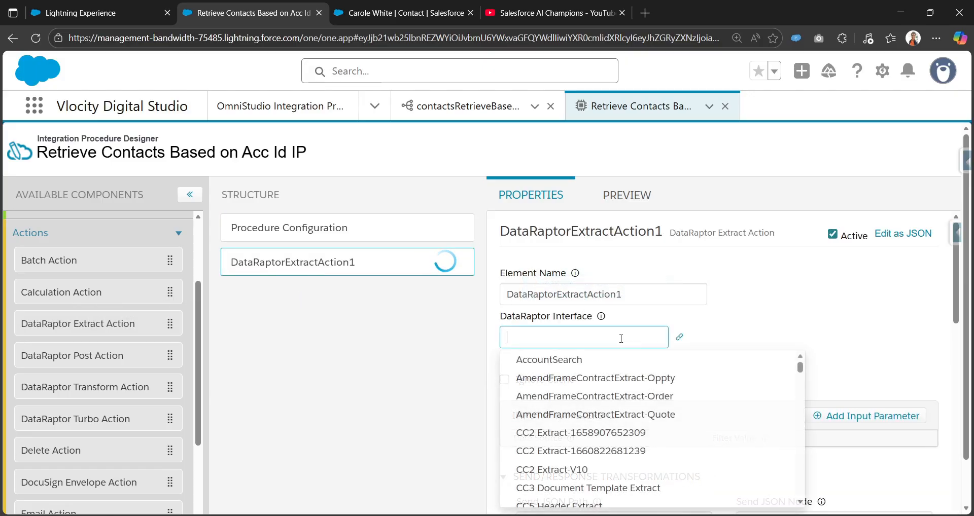
click(373, 11)
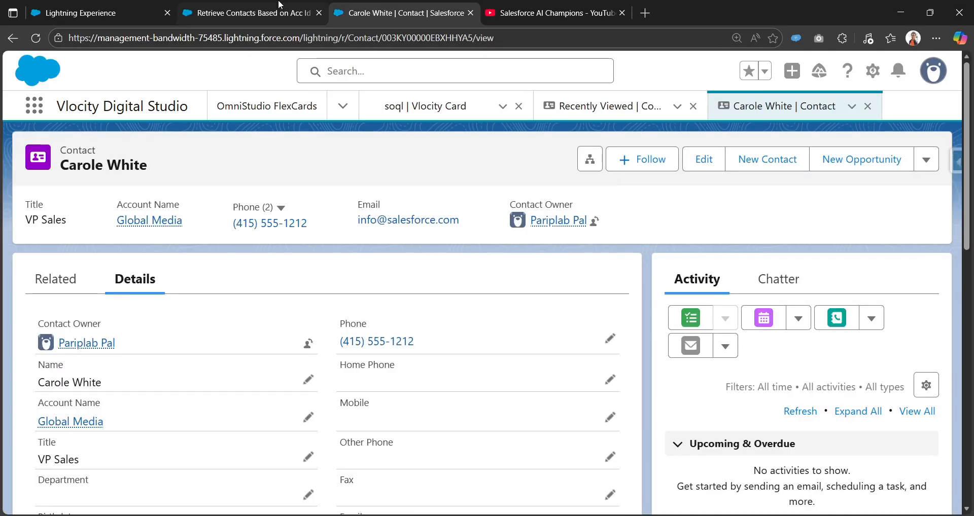
click(249, 12)
text(c)
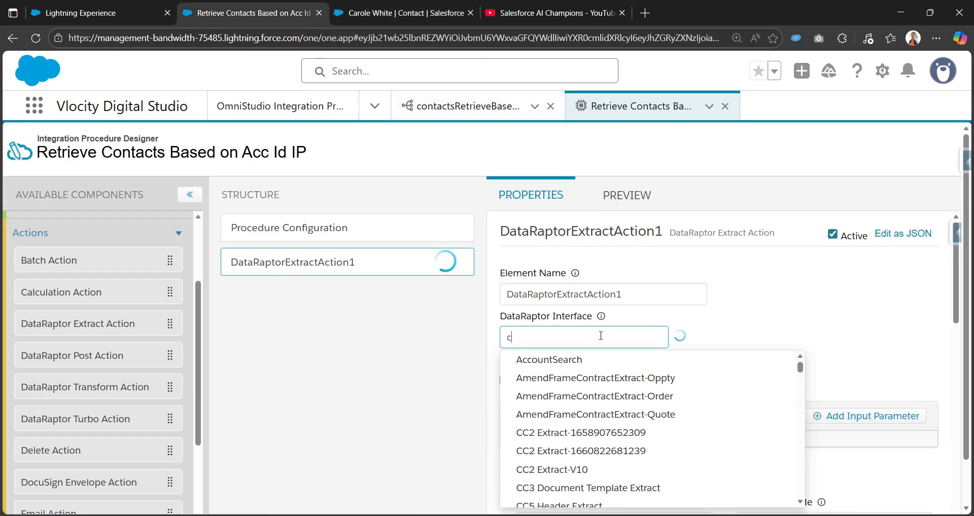
text(ontactsre)
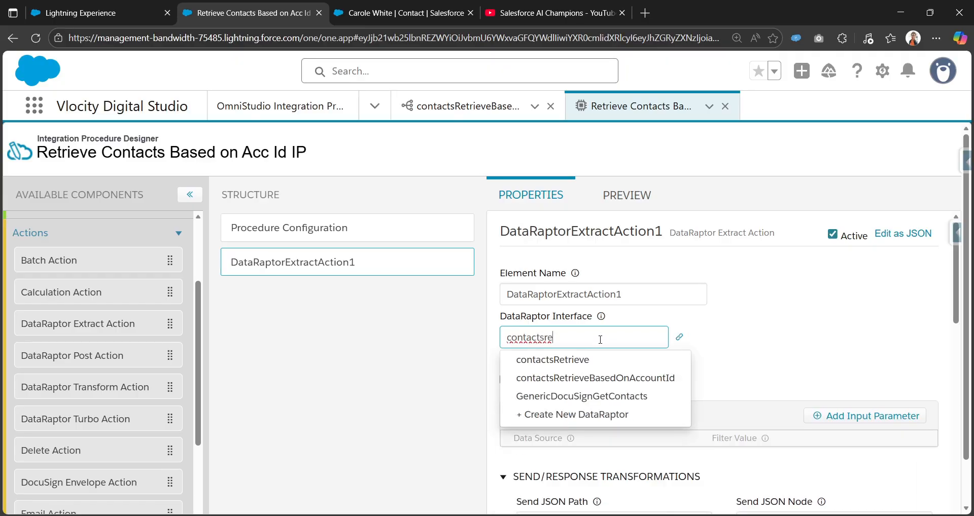
click(598, 378)
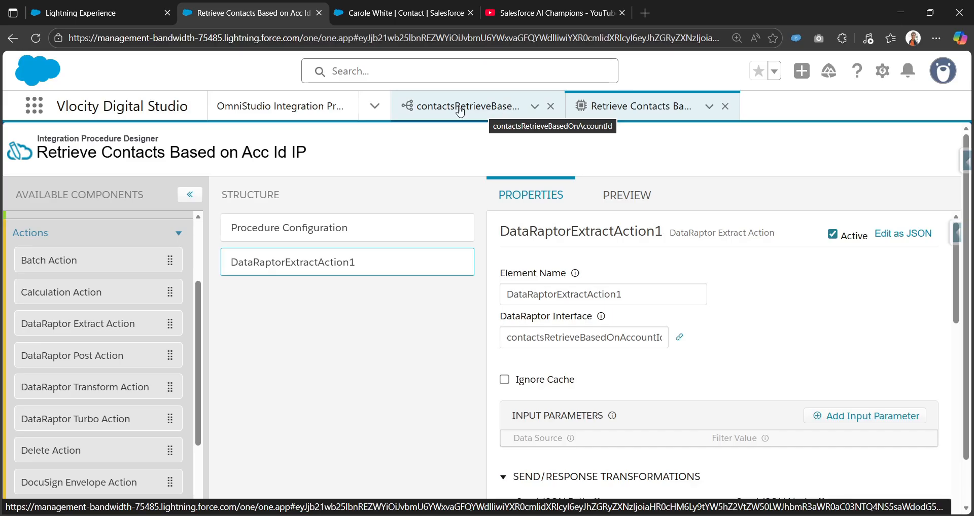
Check the parameter name used in the DataRaptor's extract filter.
scroll(592, 412, down, 2)
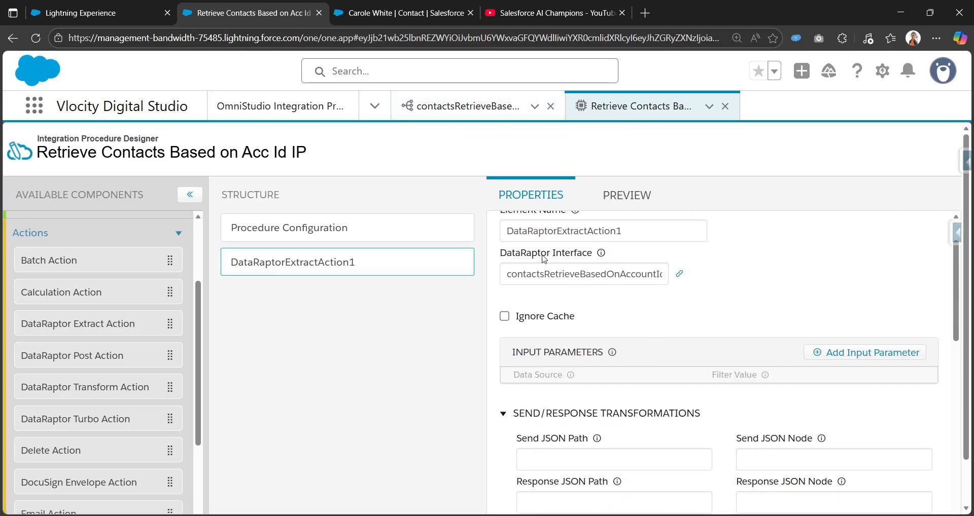
click(466, 106)
click(36, 238)
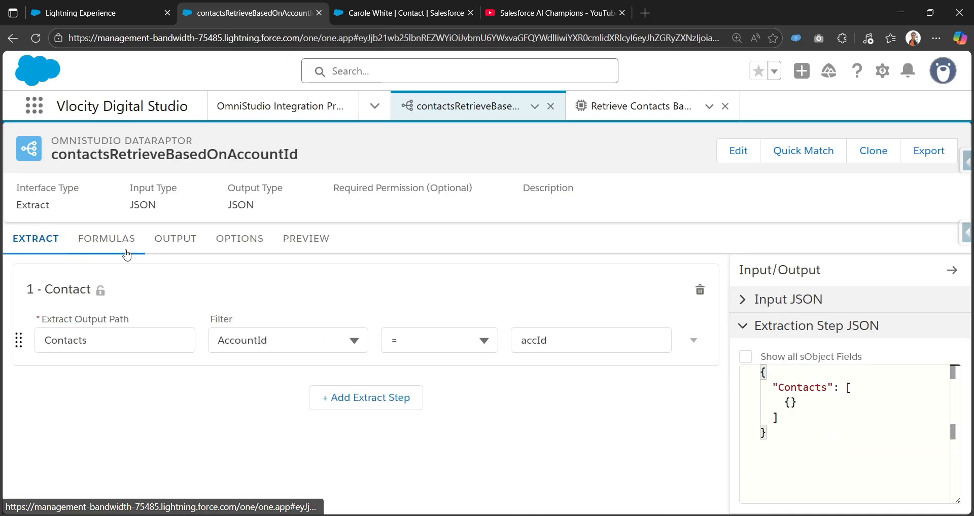
click(568, 336)
click(581, 298)
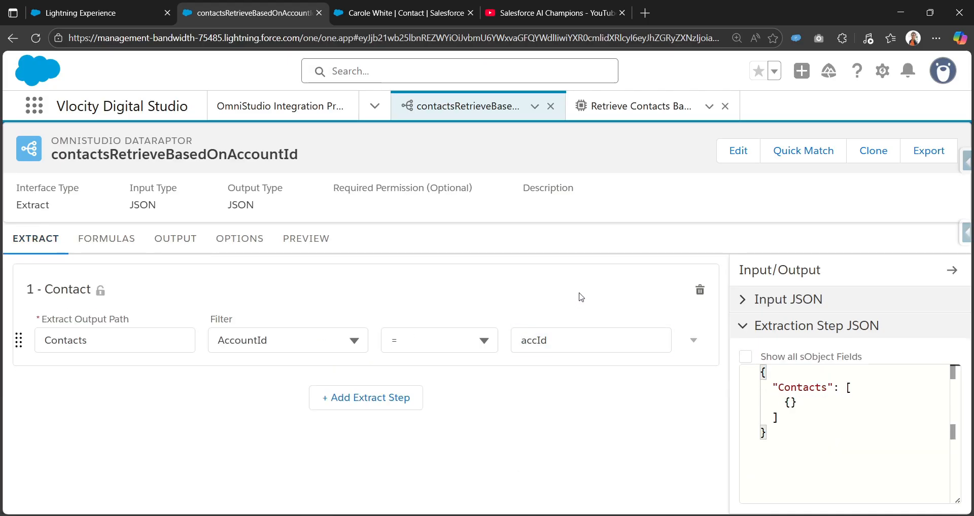
click(605, 108)
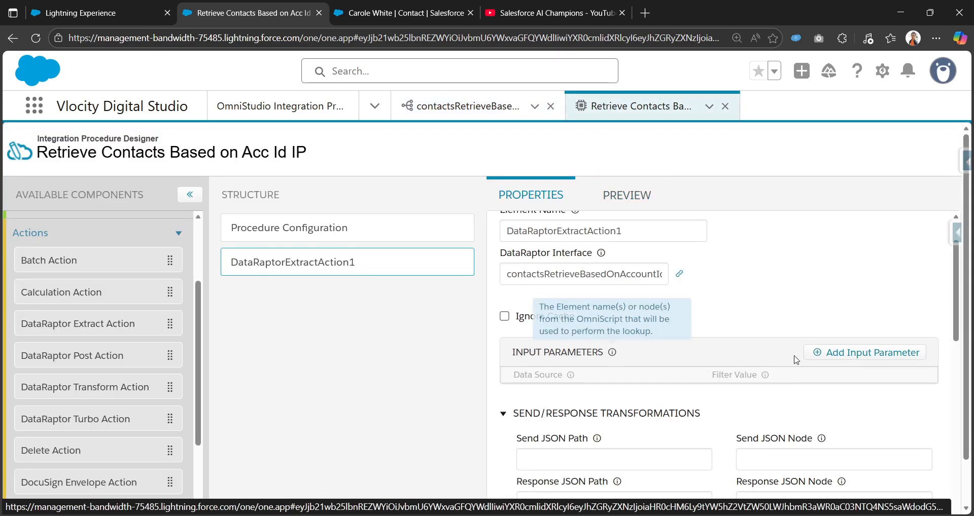
Add an input parameter to the action with Data Source accountId and Filter Value accId, matching the DataRaptor filter.
click(852, 356)
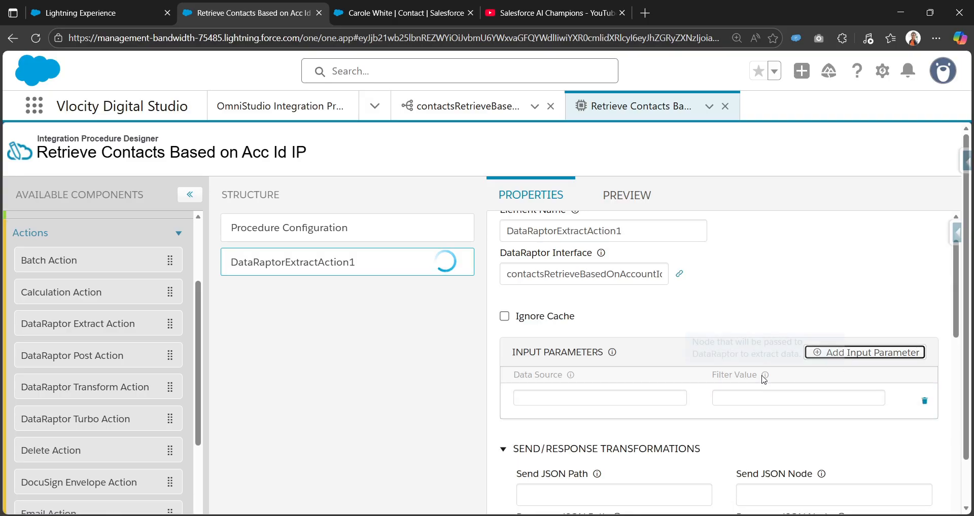
click(757, 397)
text(accId)
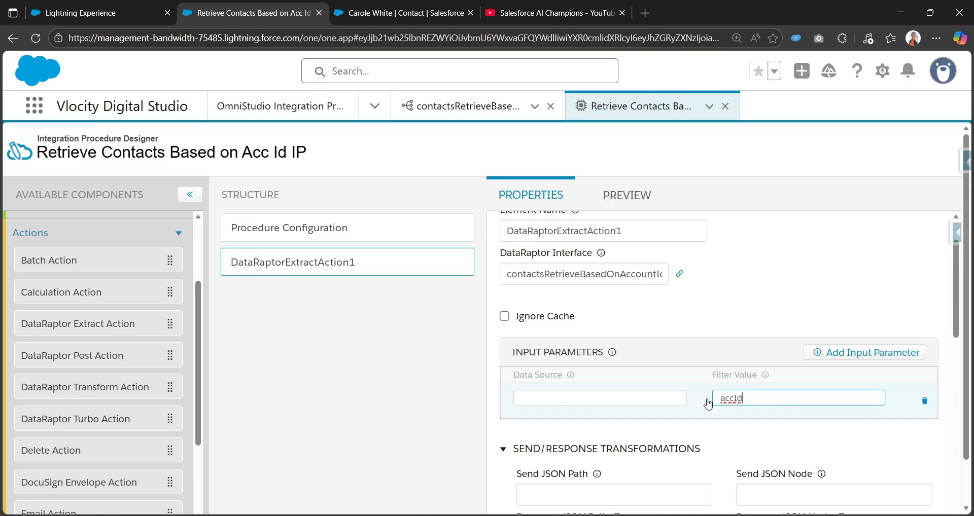
click(641, 399)
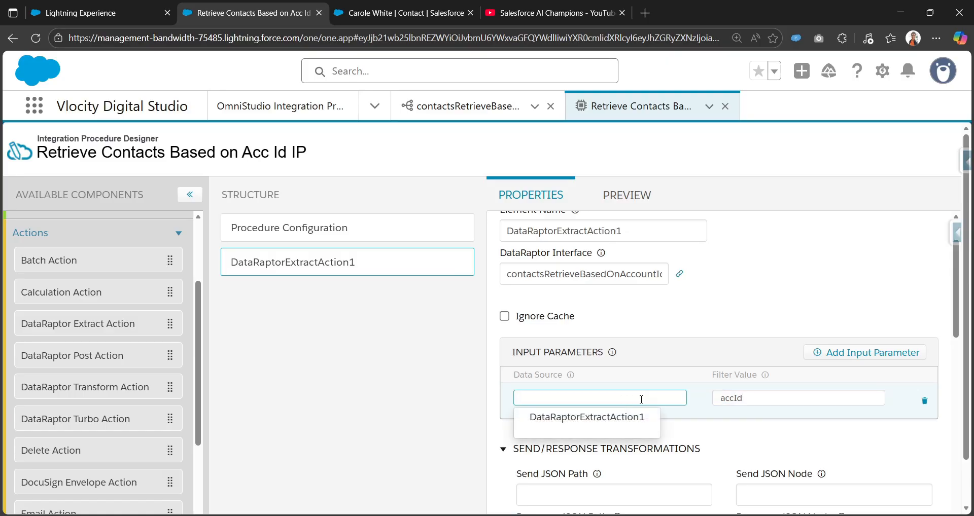
text(accou)
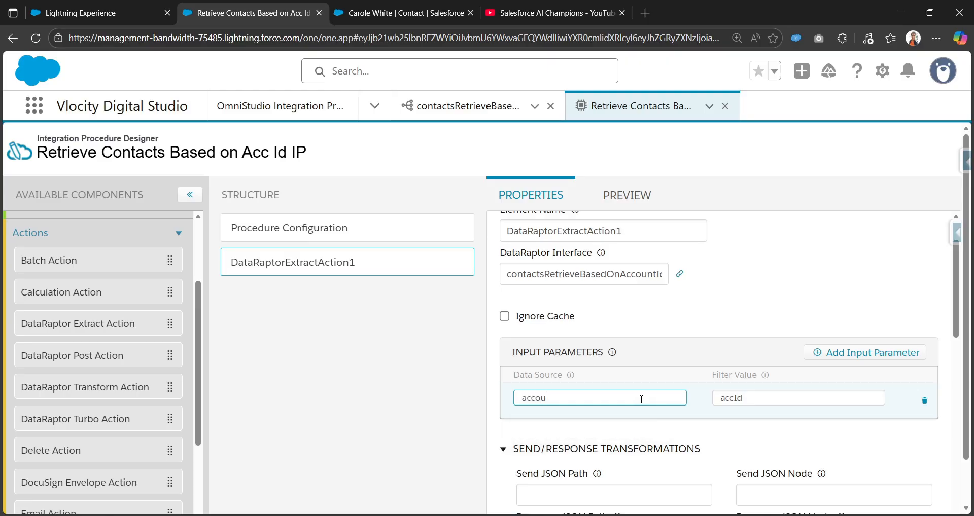
text(ntId)
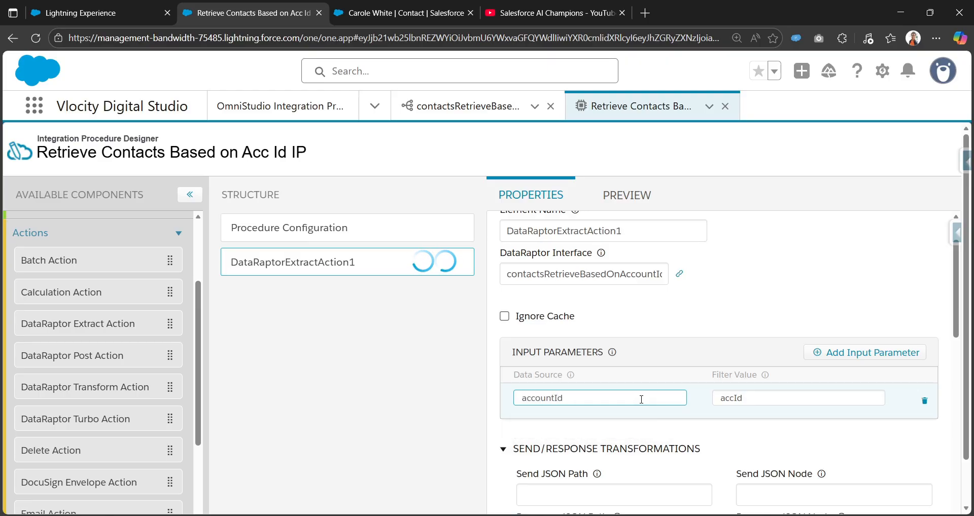
double_click(614, 399)
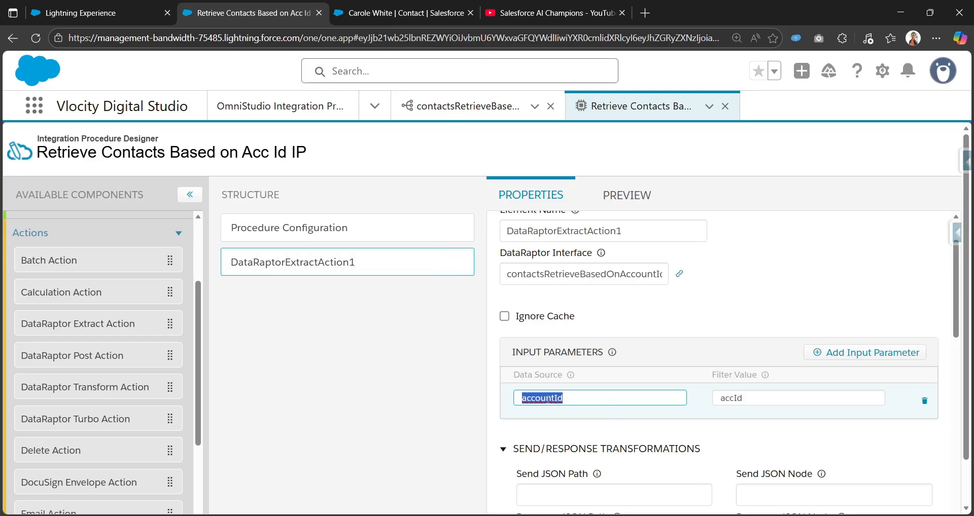
click(576, 398)
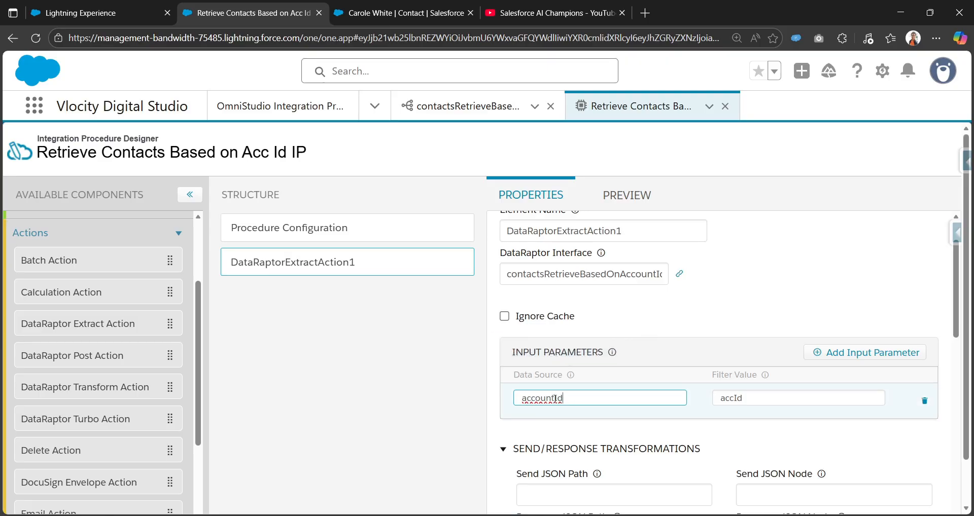
drag(522, 398, 567, 398)
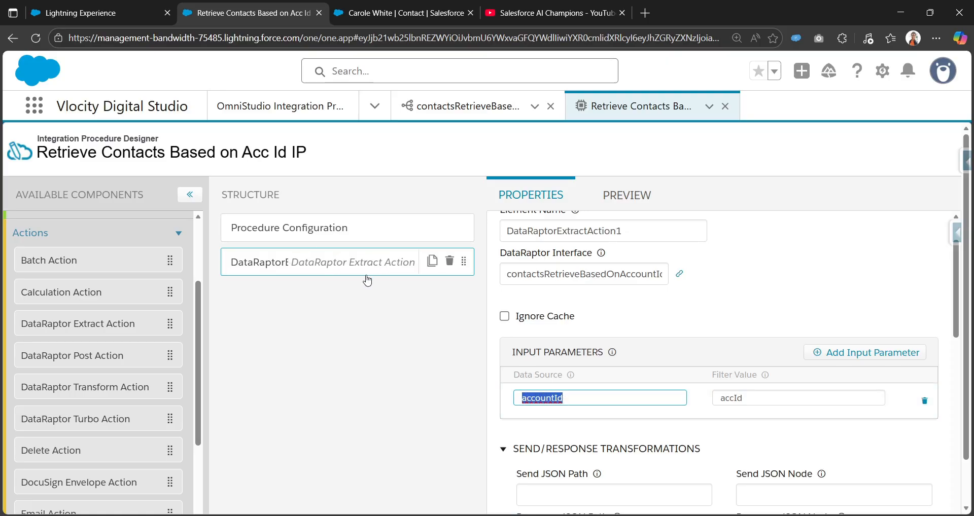
click(461, 112)
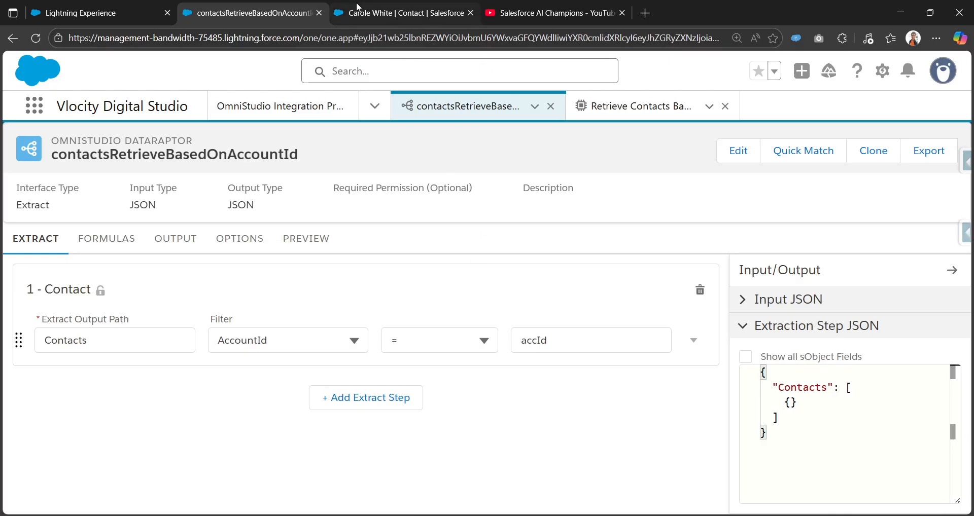
click(599, 108)
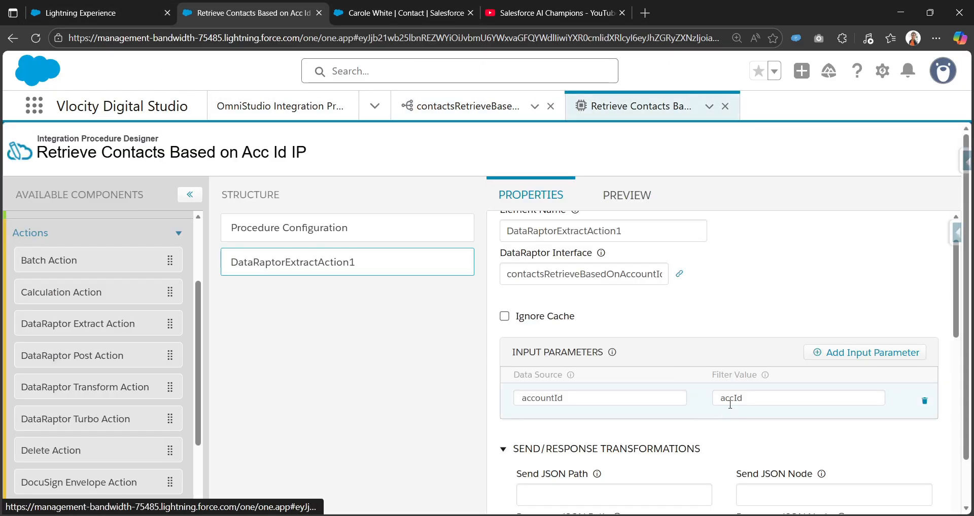
Add a Response Action to the procedure structure after the DataRaptor Extract Action.
double_click(730, 404)
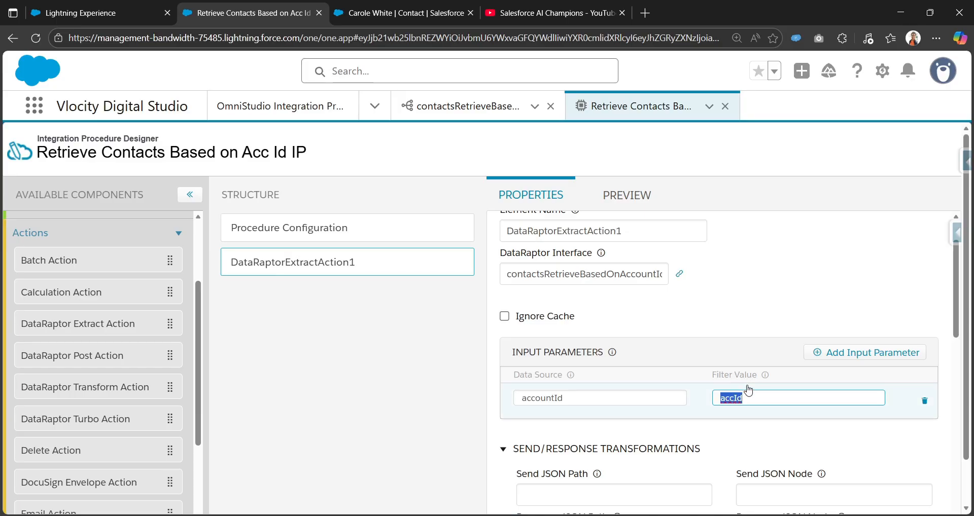
scroll(689, 425, down, 3)
scroll(687, 418, up, 3)
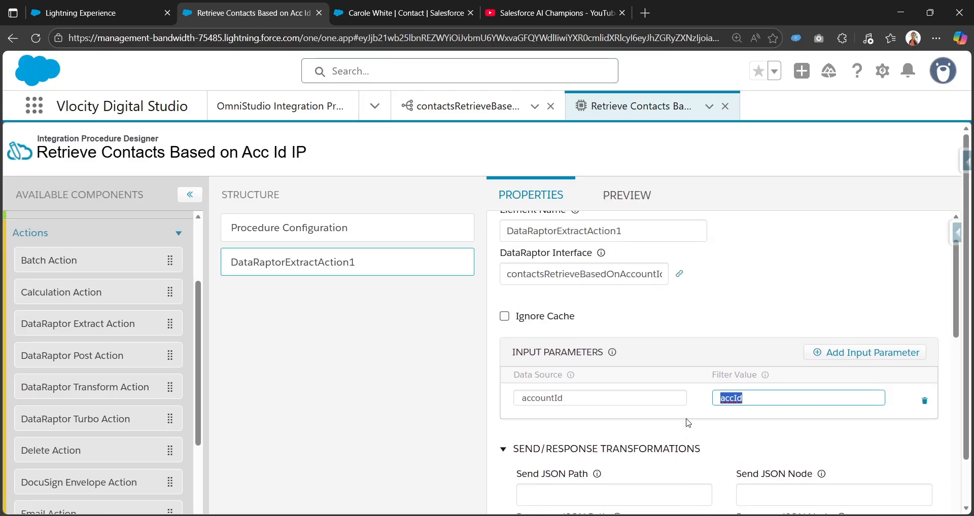
scroll(686, 417, down, 3)
scroll(126, 446, down, 5)
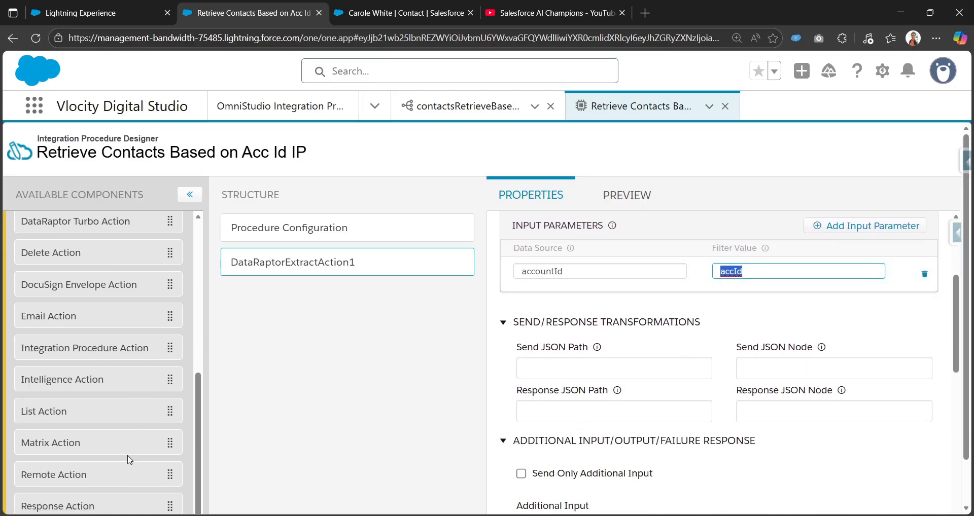
drag(80, 469, 319, 298)
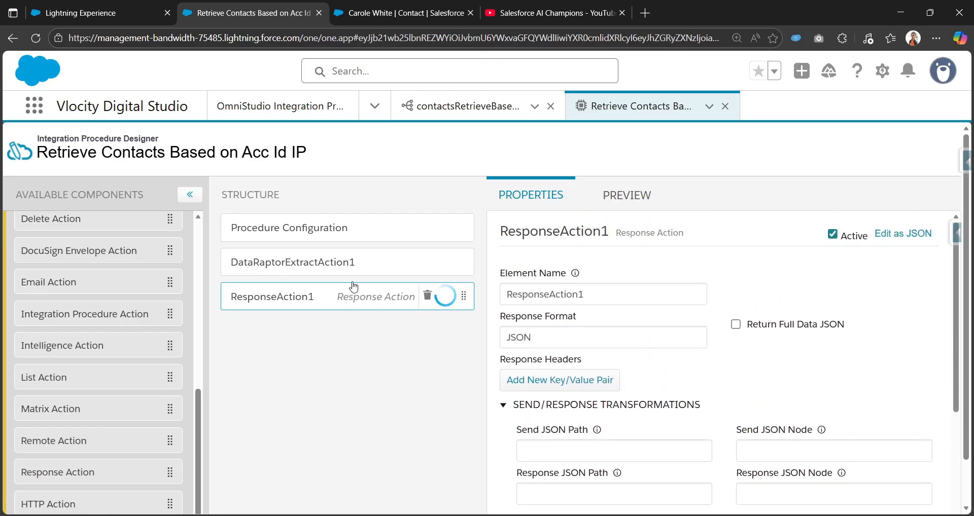
Set the Response Action's Send JSON Path to the extract action's element name, DataRaptorExtractAction1.
click(314, 262)
click(642, 295)
key(ctrl+a)
key(ctrl+c)
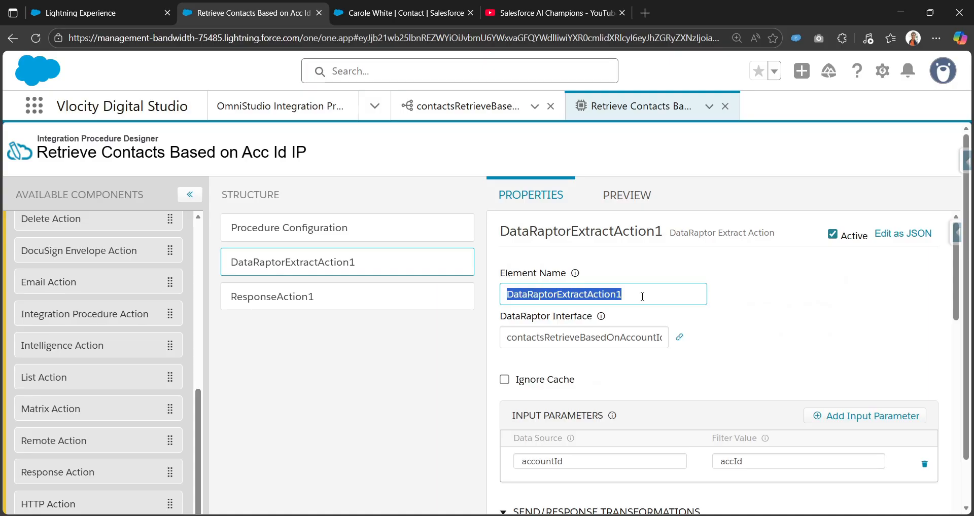
click(274, 296)
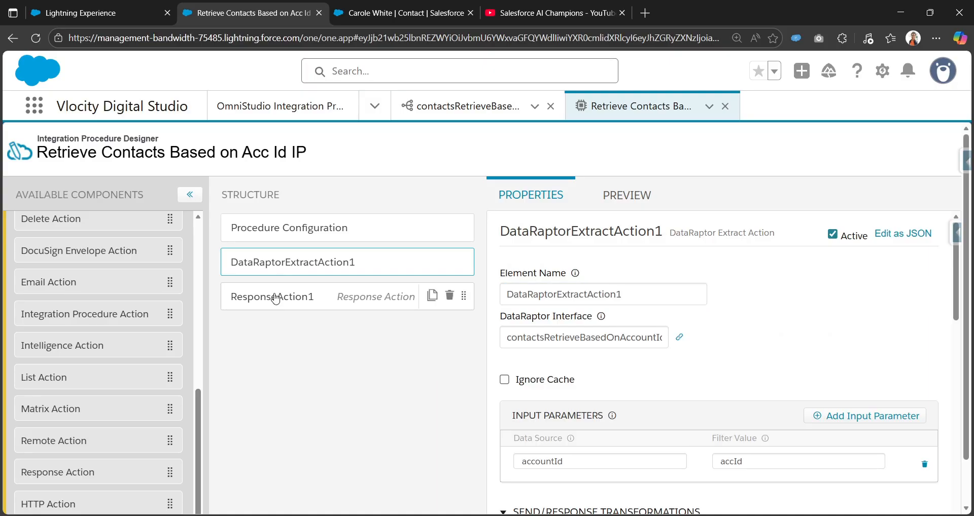
scroll(561, 314, down, 2)
click(541, 325)
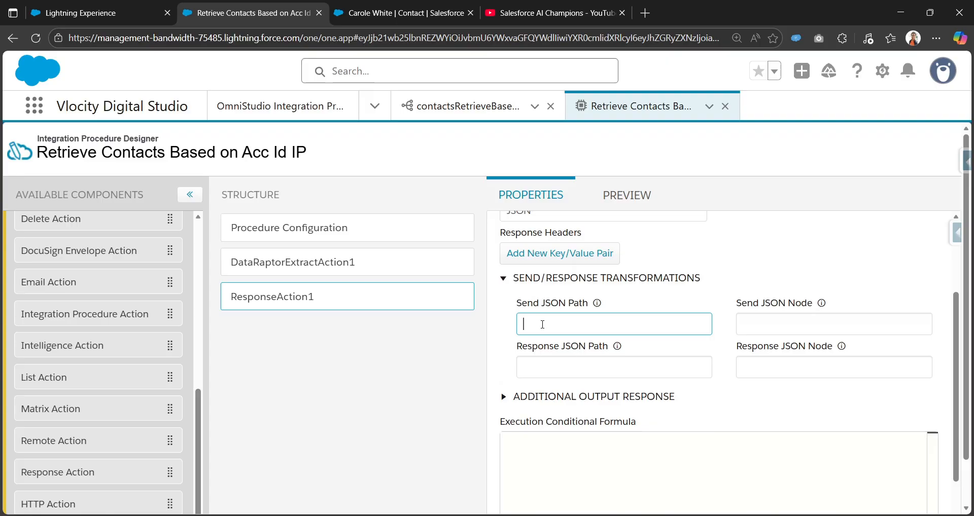
key(ctrl+v)
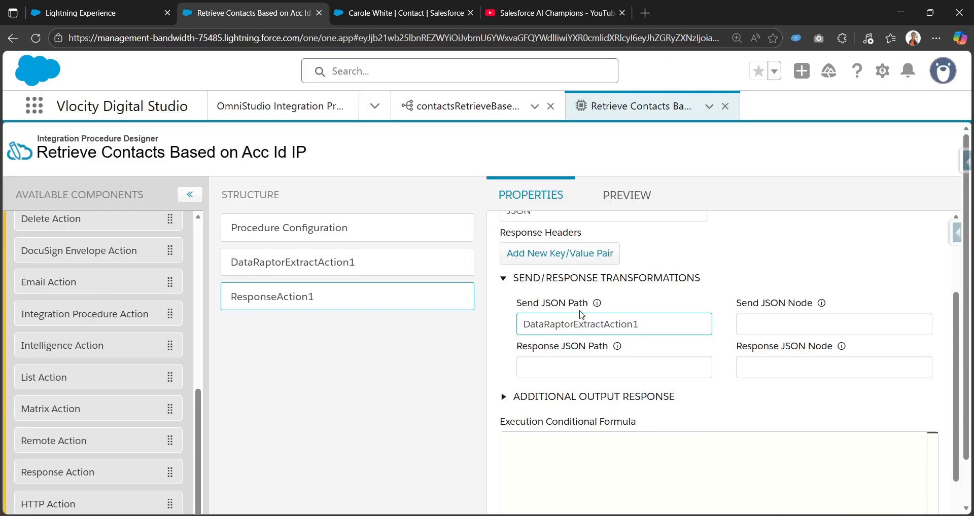
Preview the procedure with an input key accountId set to the account's record Id, execute it, and review the response.
click(633, 203)
click(131, 295)
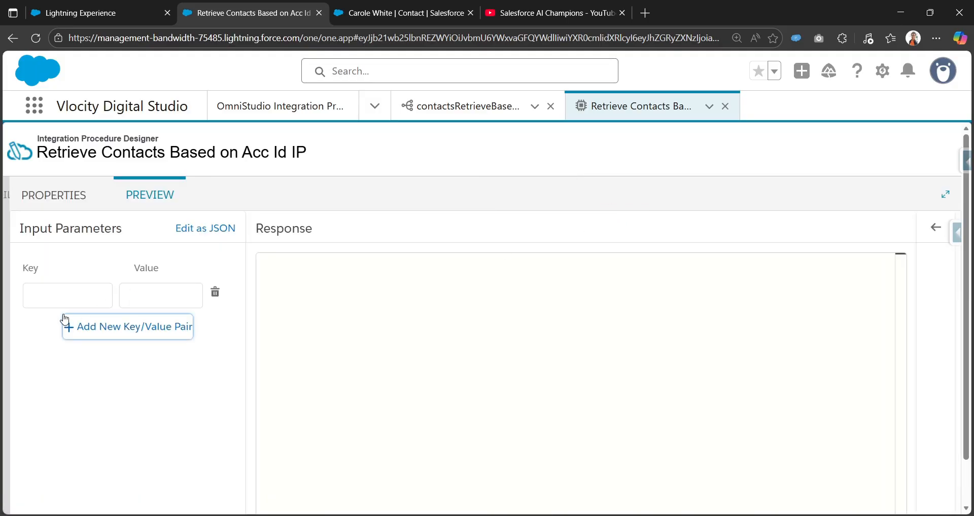
click(69, 299)
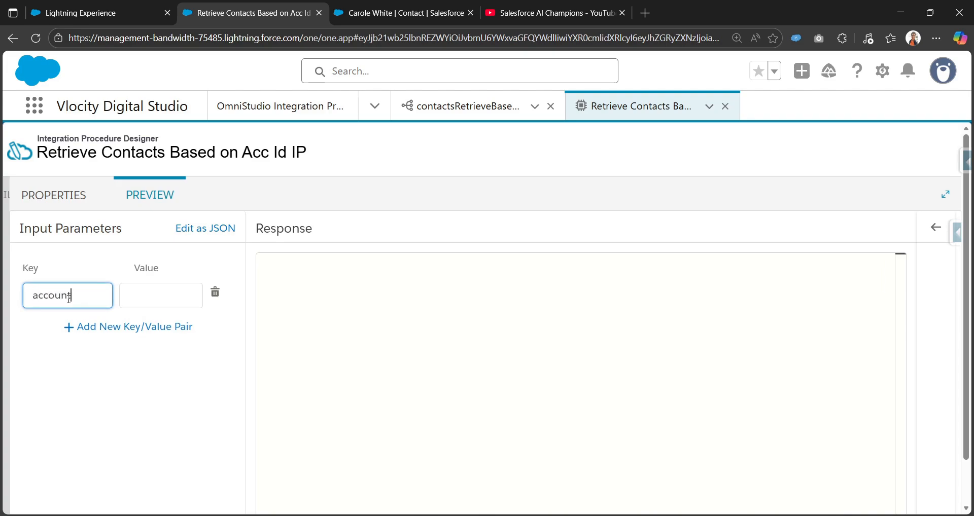
click(149, 299)
key(super+v)
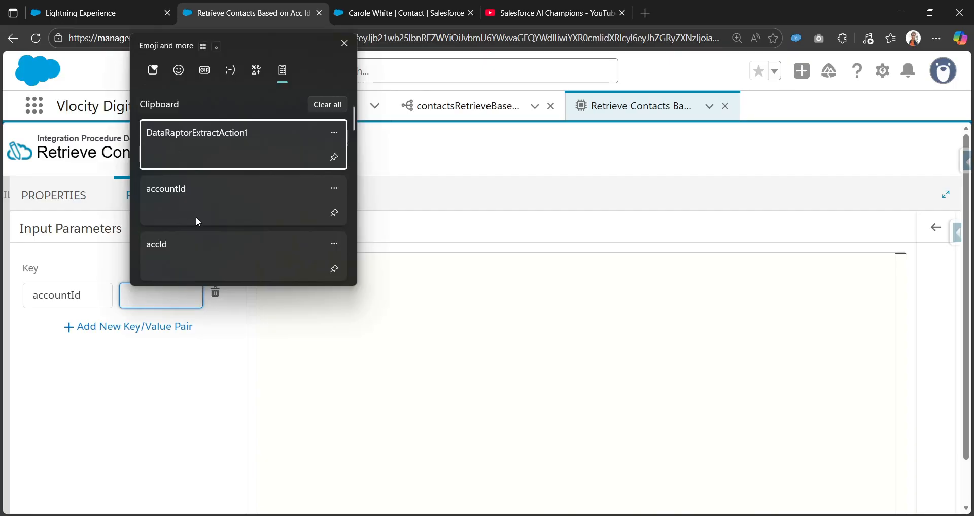
scroll(195, 221, down, 2)
click(196, 250)
double_click(199, 293)
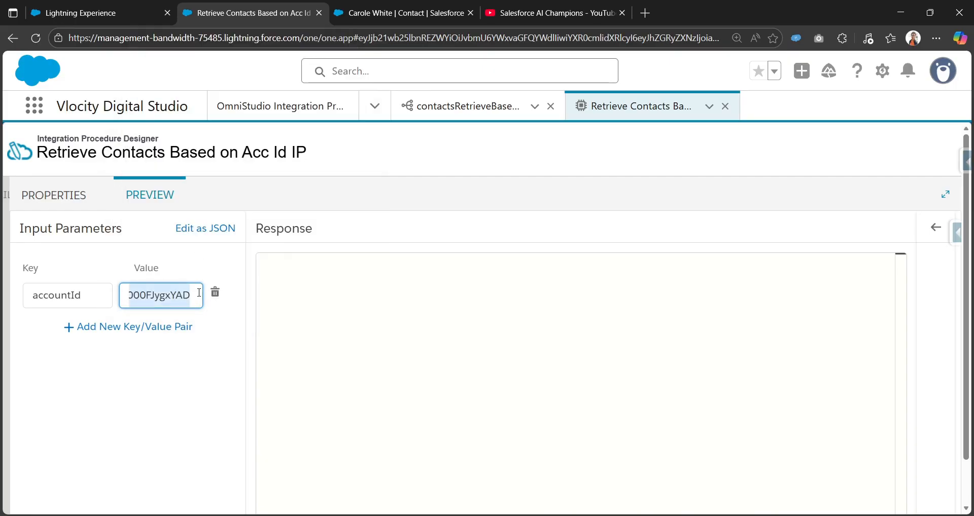
click(160, 418)
scroll(202, 427, down, 1)
scroll(202, 428, down, 1)
click(213, 492)
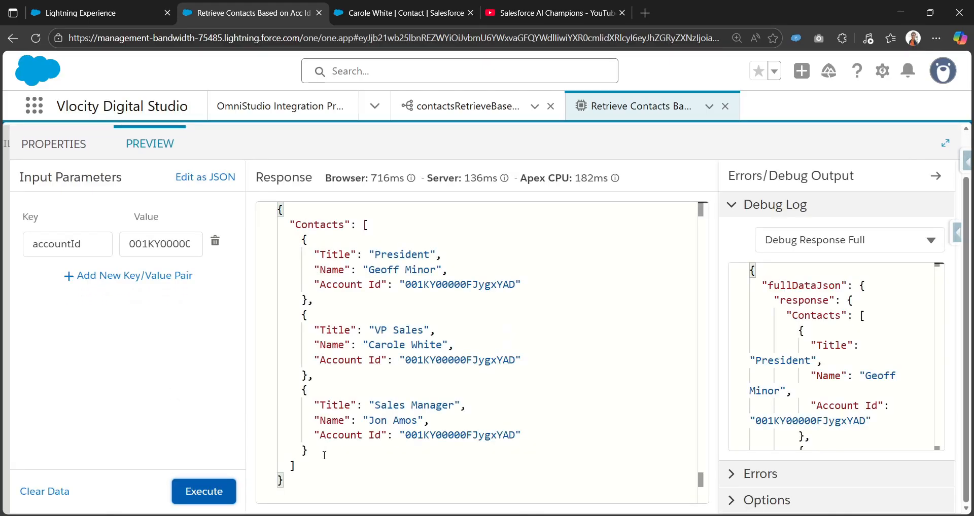
drag(305, 477, 262, 208)
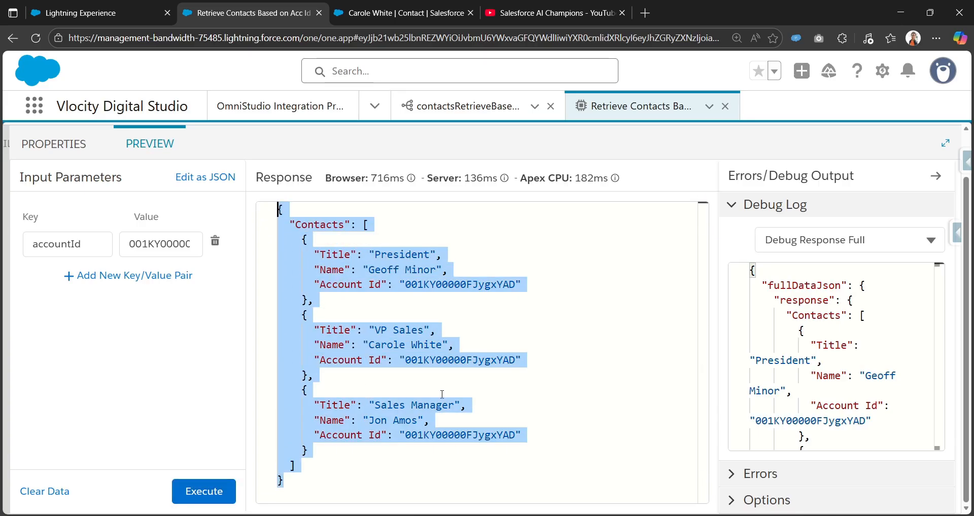
click(457, 301)
Activate the Integration Procedure's current version from the procedure configuration.
click(54, 145)
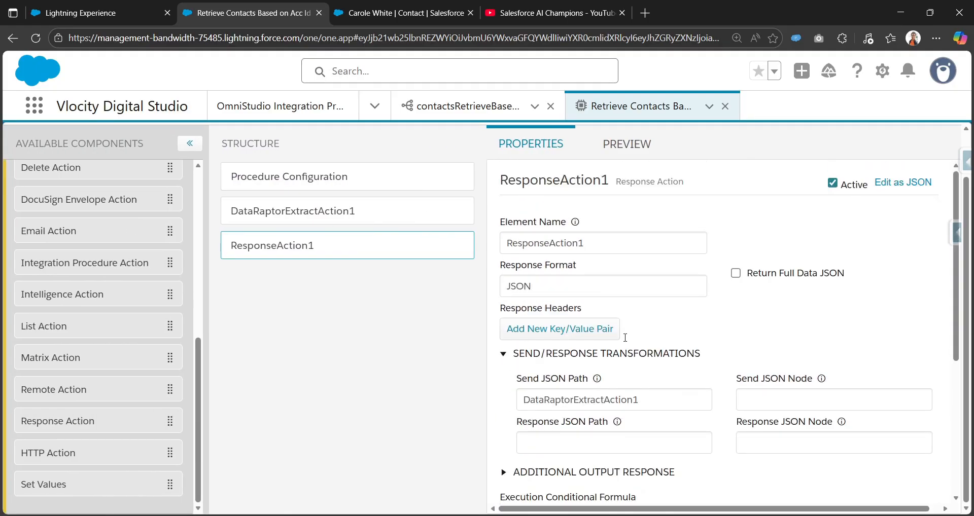
scroll(600, 322, up, 1)
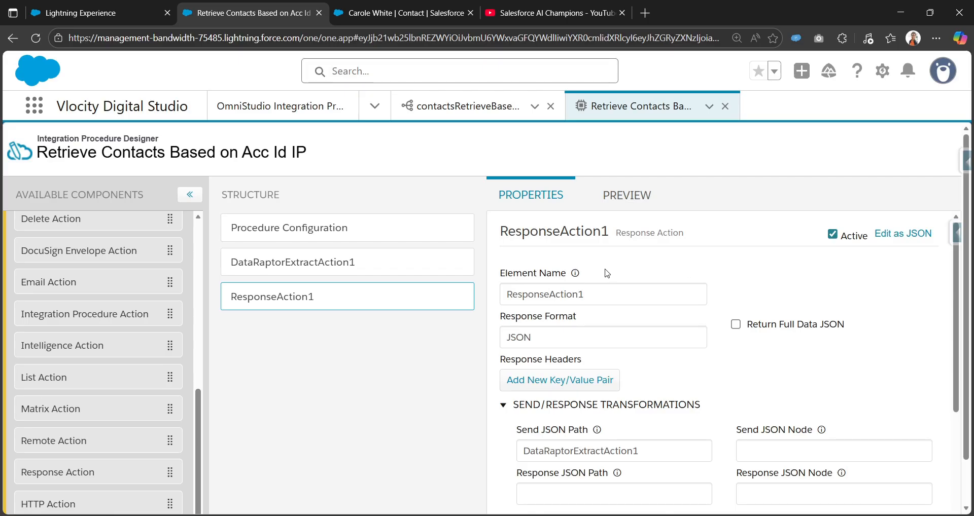
scroll(607, 274, down, 3)
click(374, 235)
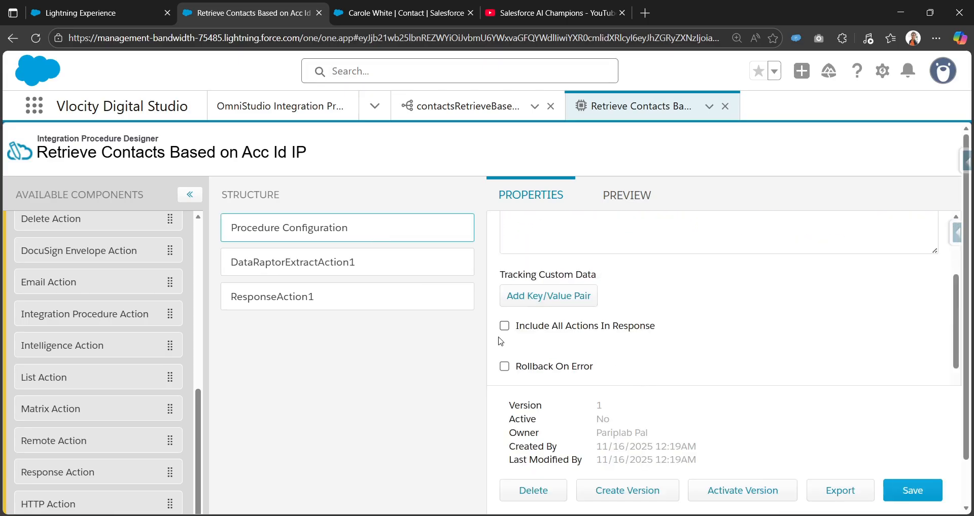
click(462, 112)
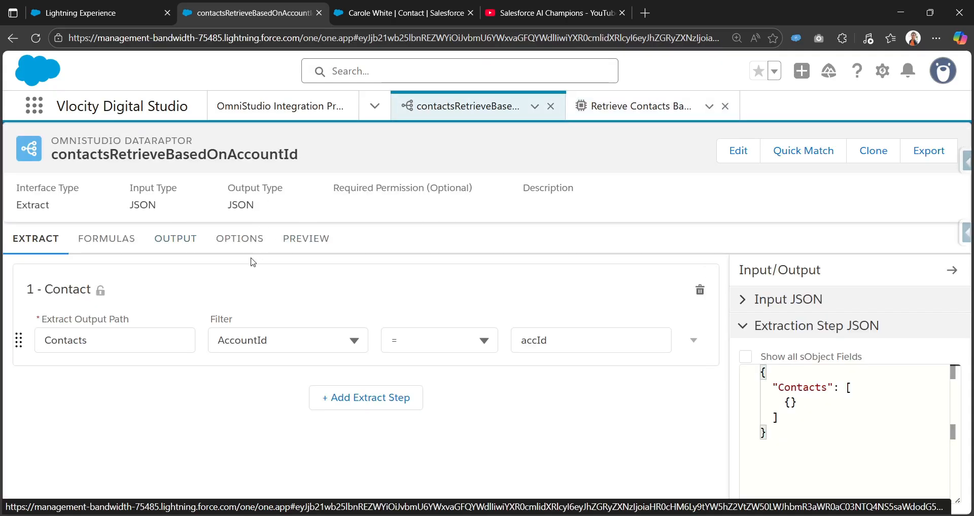
click(611, 105)
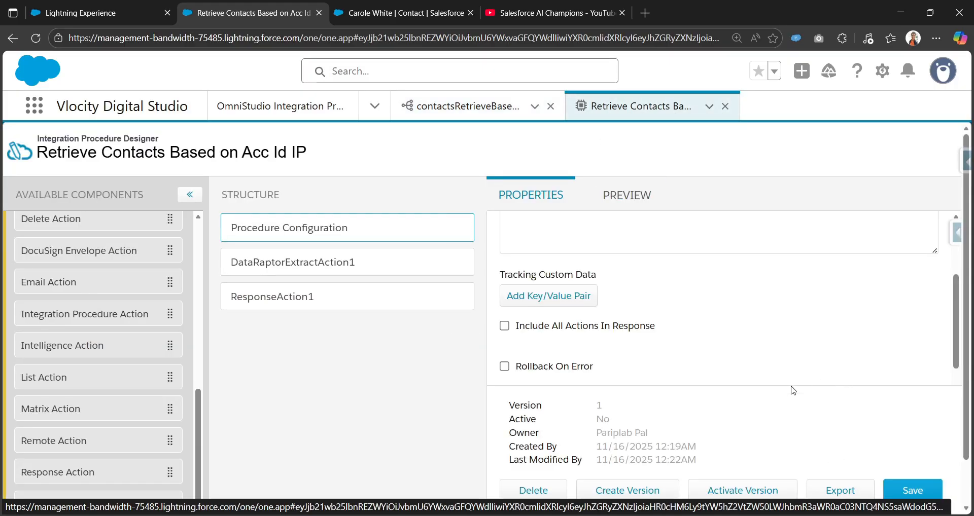
scroll(793, 390, down, 1)
click(772, 484)
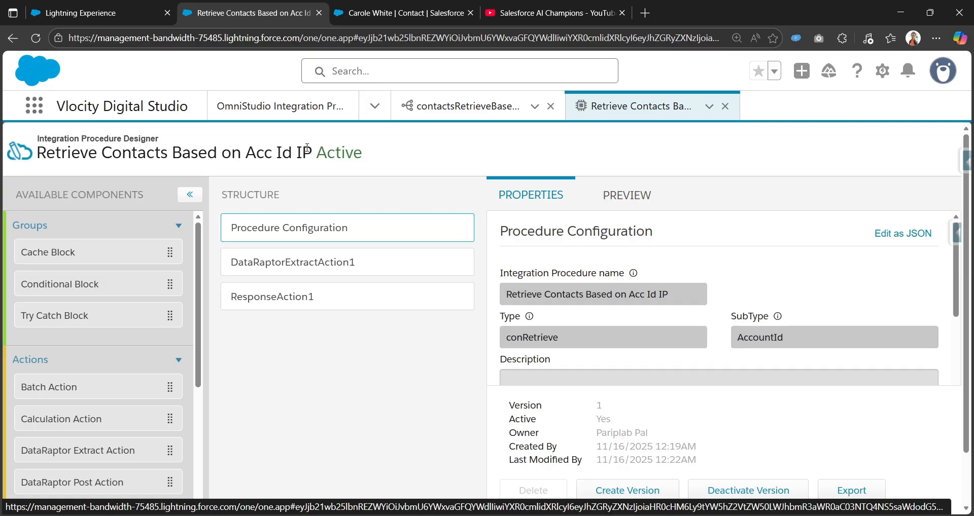
Start a new FlexCard named Flexcard_datasource_IP with title Flexcard_datasource_IP and continue.
click(117, 11)
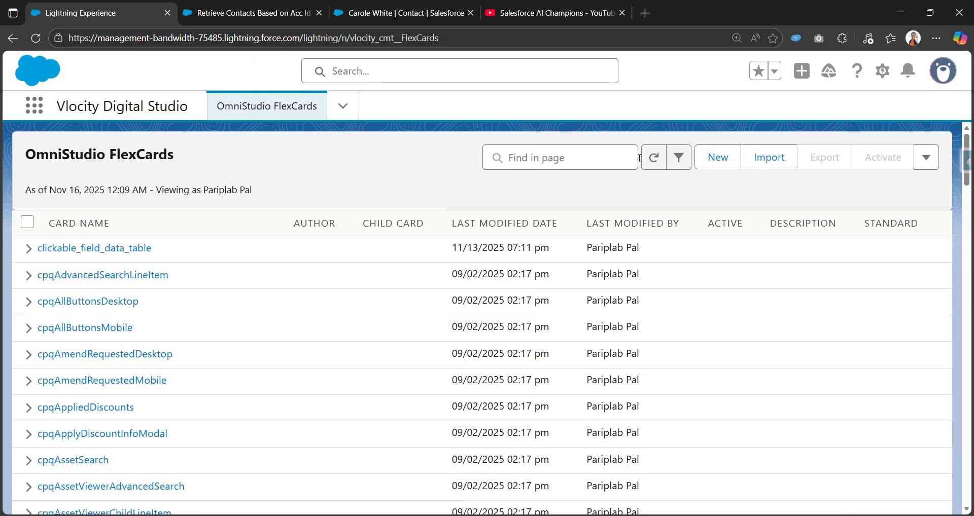
click(710, 158)
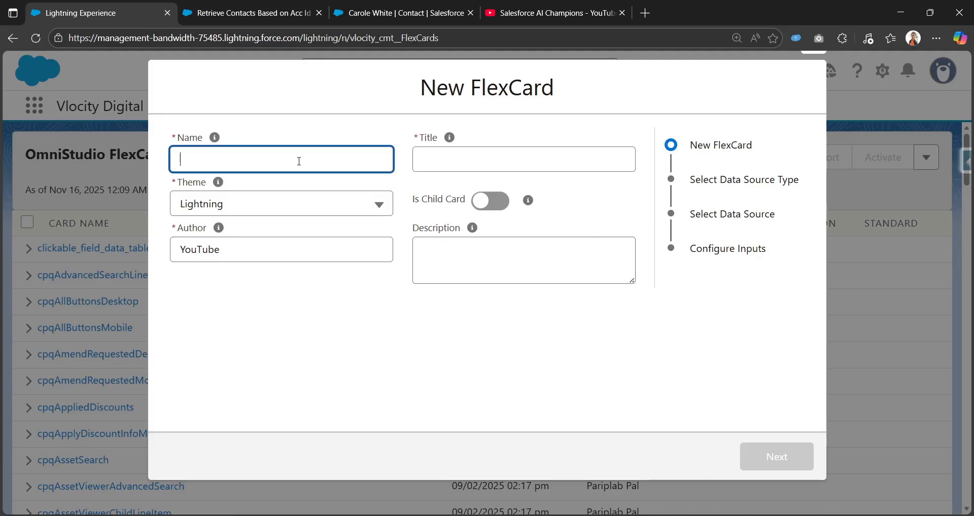
text(Flexcard_datasource_IP)
key(Tab)
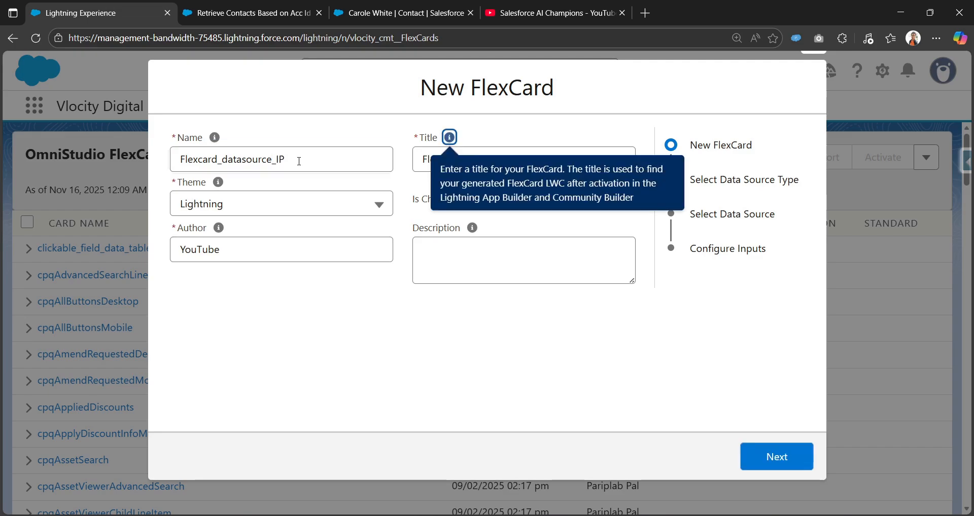
click(248, 312)
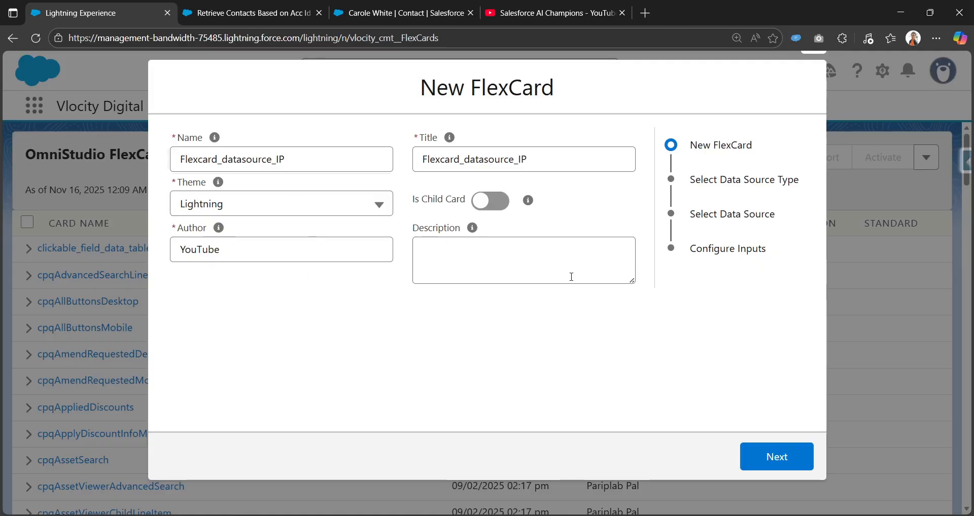
click(792, 463)
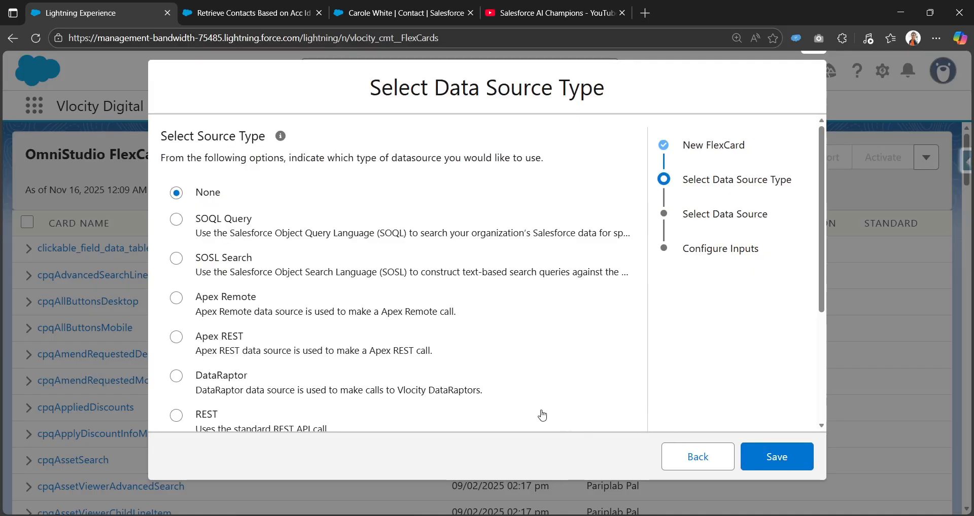
Choose Integration Procedures as the FlexCard's data source type and continue.
scroll(233, 311, down, 4)
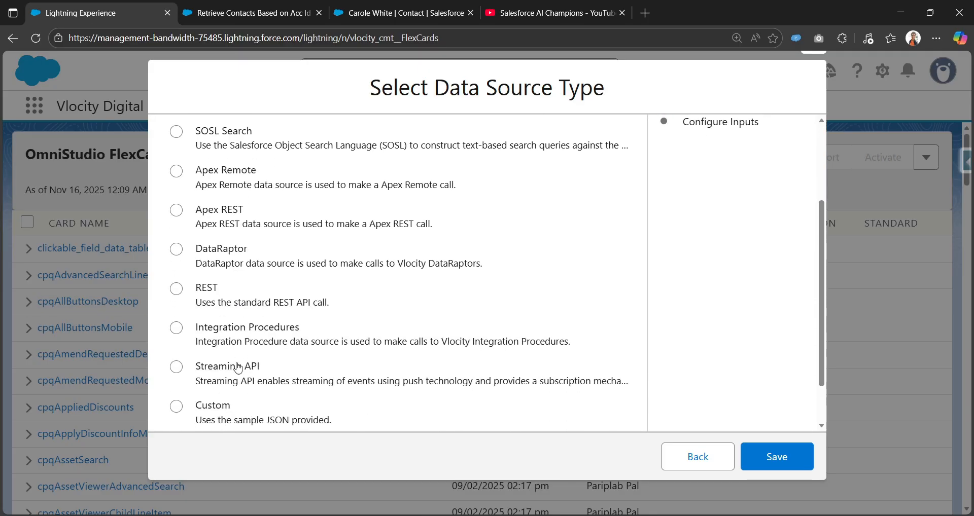
click(240, 274)
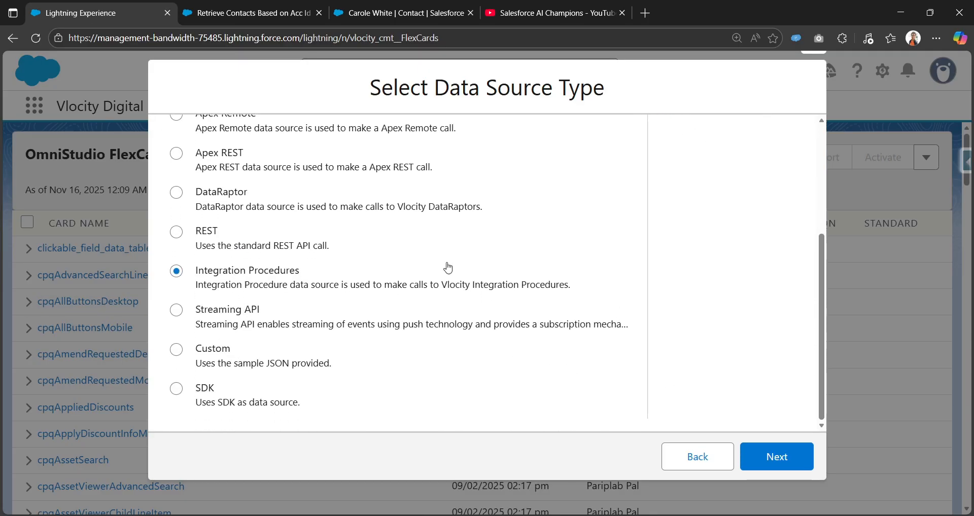
scroll(282, 290, up, 4)
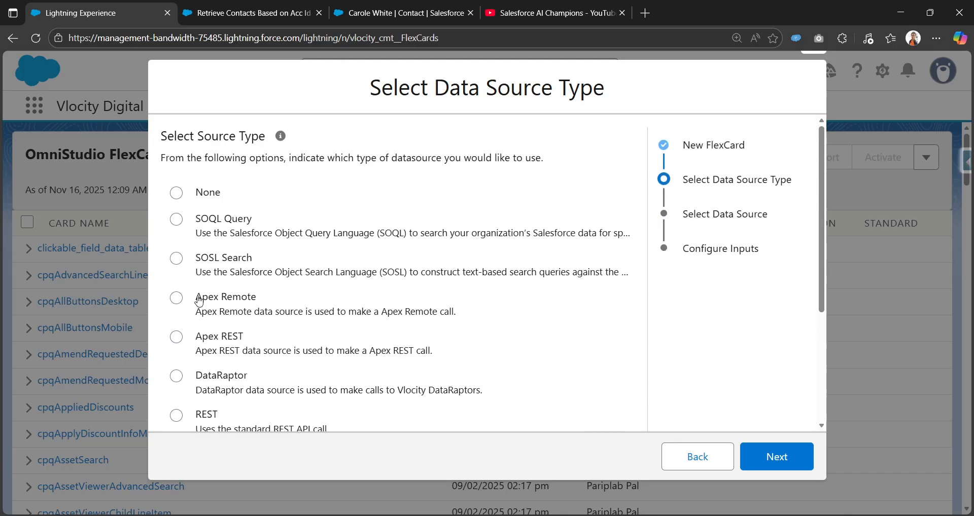
scroll(199, 300, down, 4)
click(780, 461)
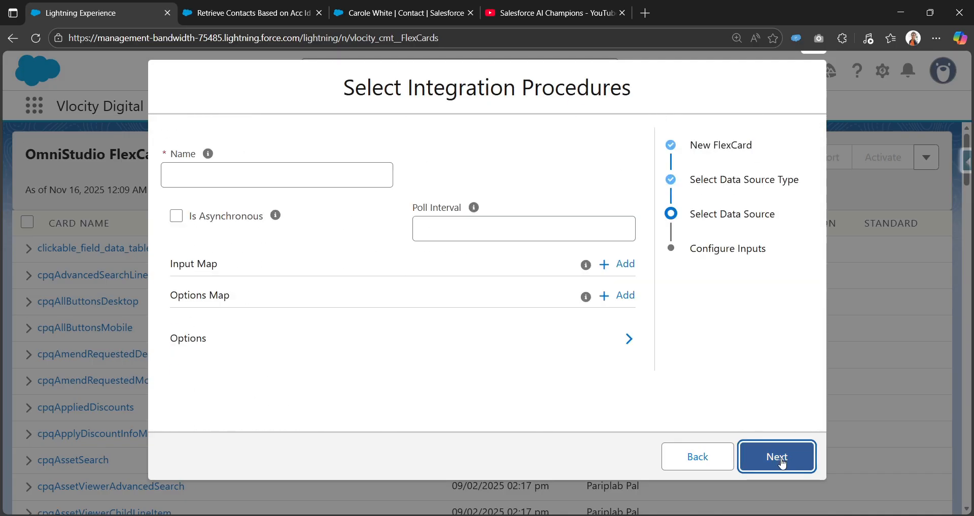
Enter conRetrieve_ as the data source's integration procedure name, copying the Type from the procedure configuration.
click(271, 177)
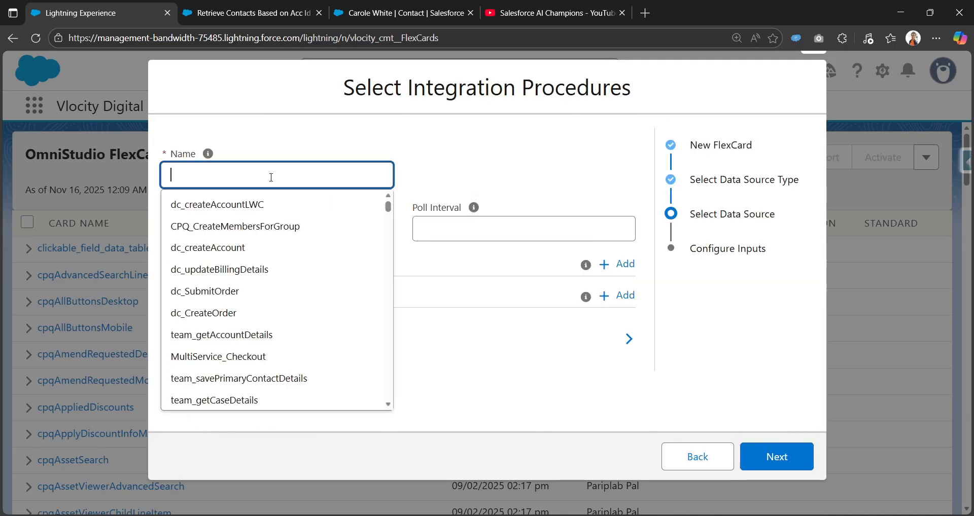
click(267, 21)
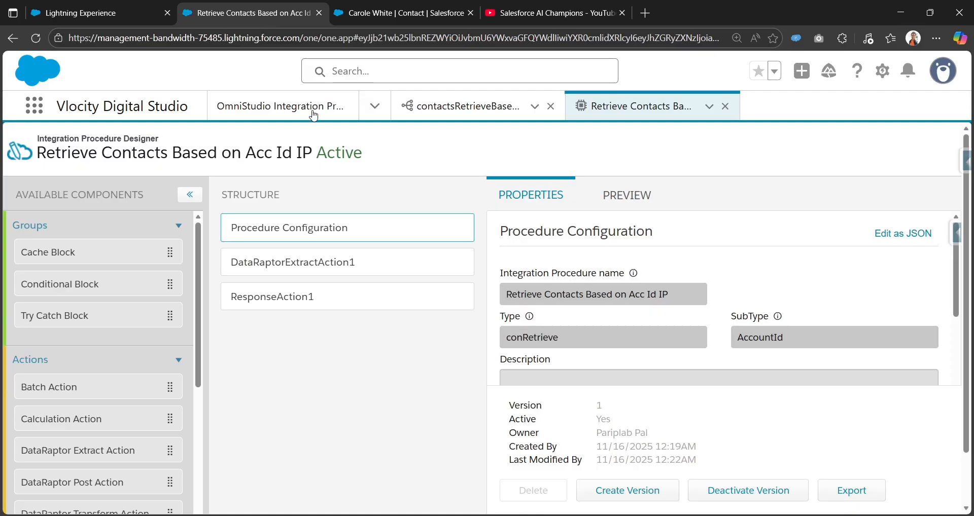
drag(581, 340, 500, 351)
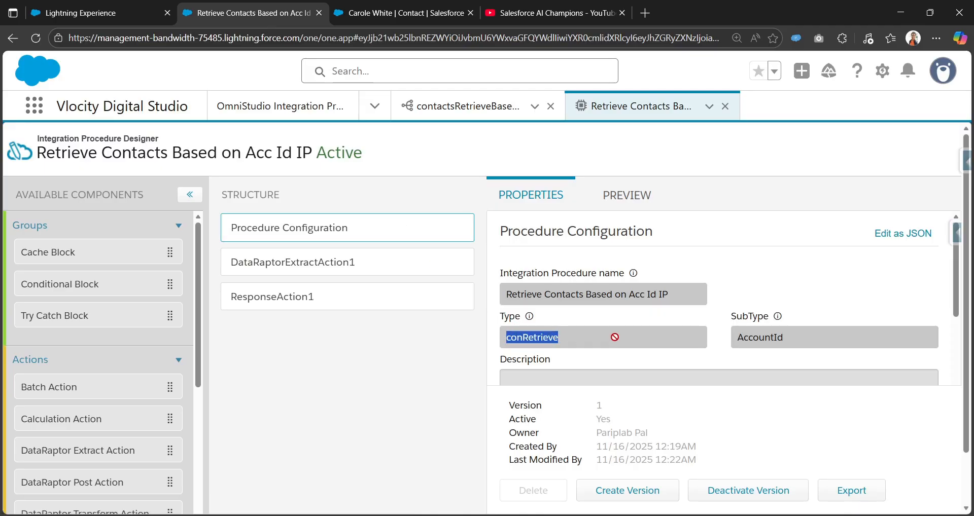
key(ctrl+c)
key(ctrl+shift+Tab)
key(ctrl+v)
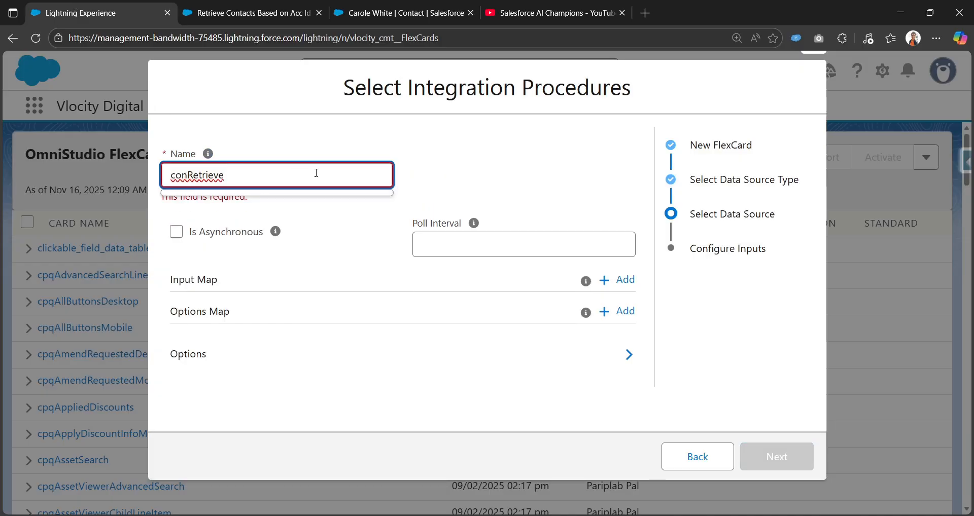
key(ctrl+a)
key(ctrl+v)
text(_)
Try completing the data source name as conRetrieve_AccountId by copying the procedure's SubType, then clear the field.
key(ctrl+Tab)
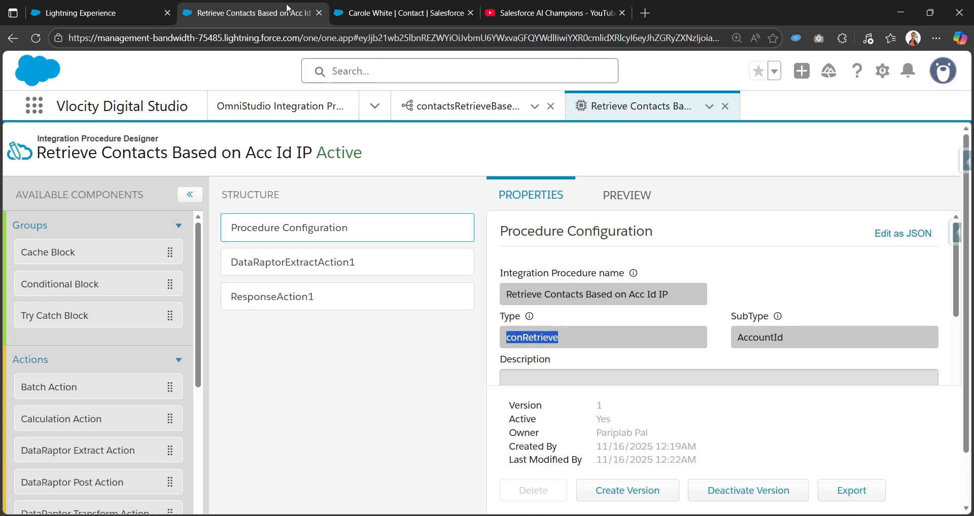
key(Tab)
key(ctrl+c)
key(ctrl+shift+Tab)
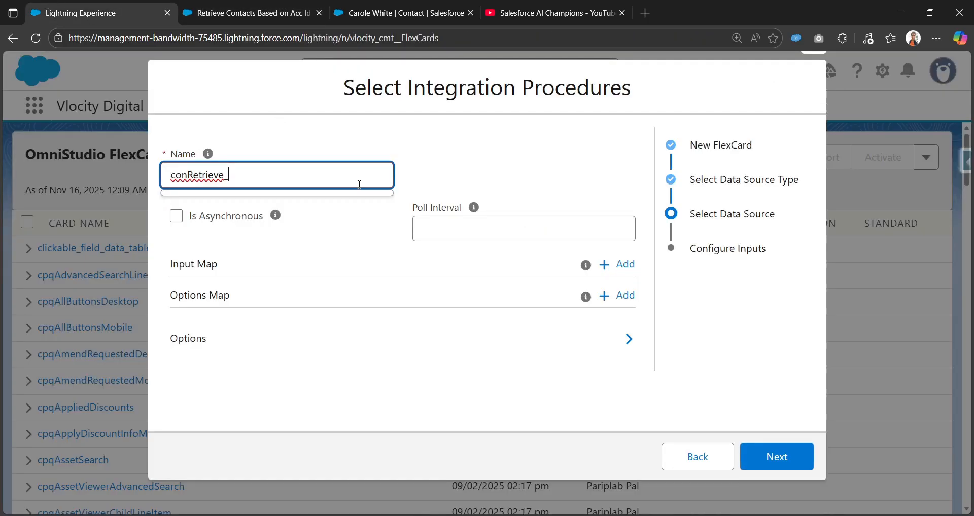
key(ctrl+v)
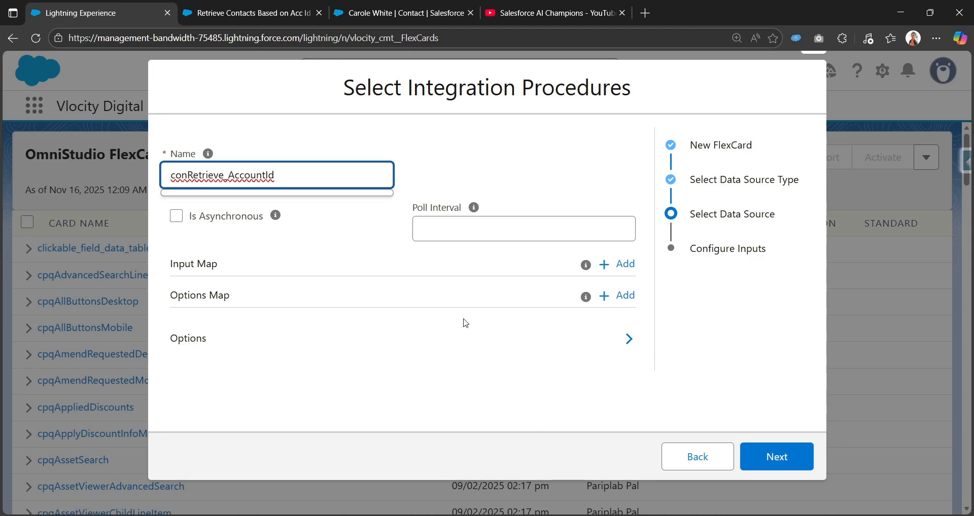
key(ctrl+a)
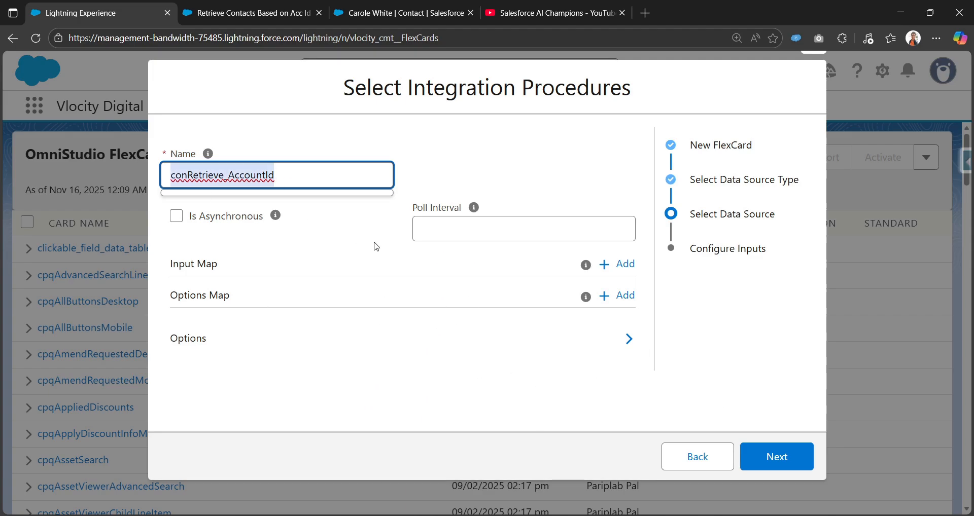
key(BackSpace)
Go back and save the new FlexCard with None as its data source type.
click(696, 457)
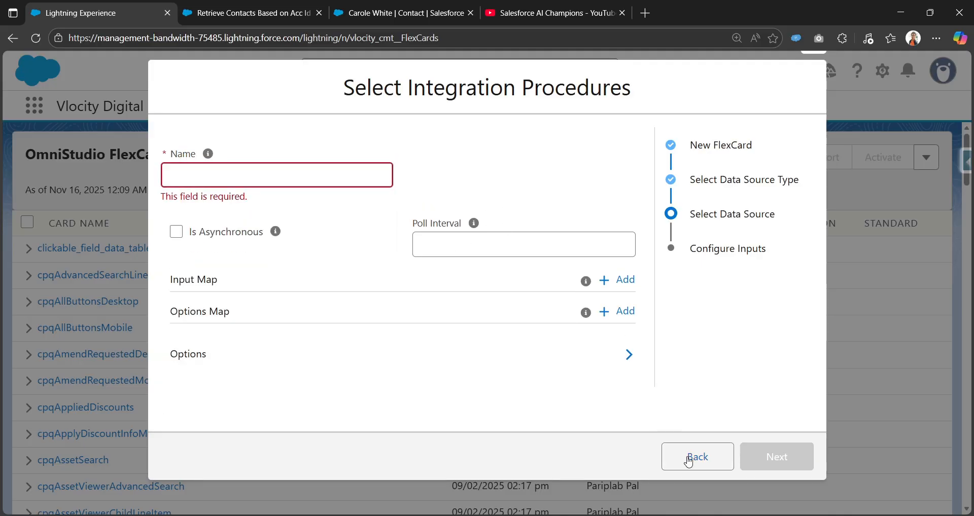
click(205, 194)
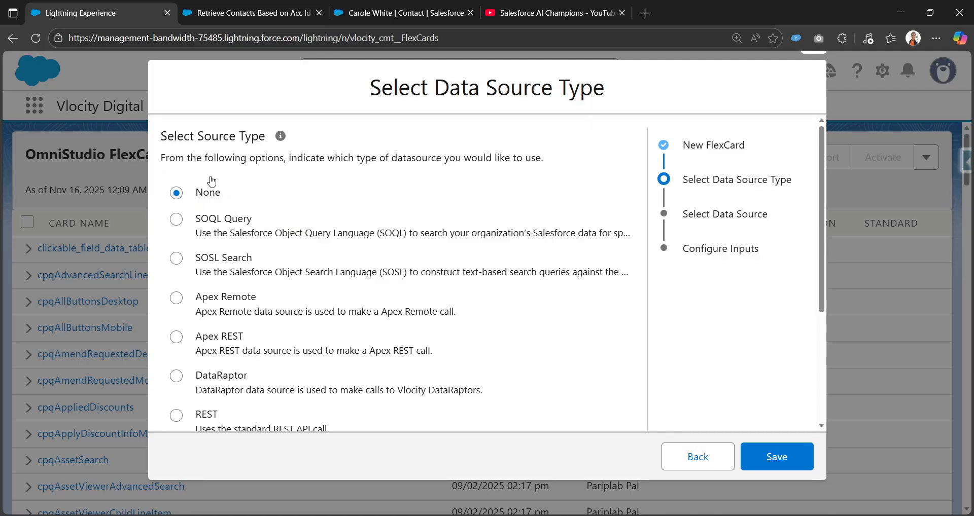
scroll(478, 233, down, 4)
click(769, 459)
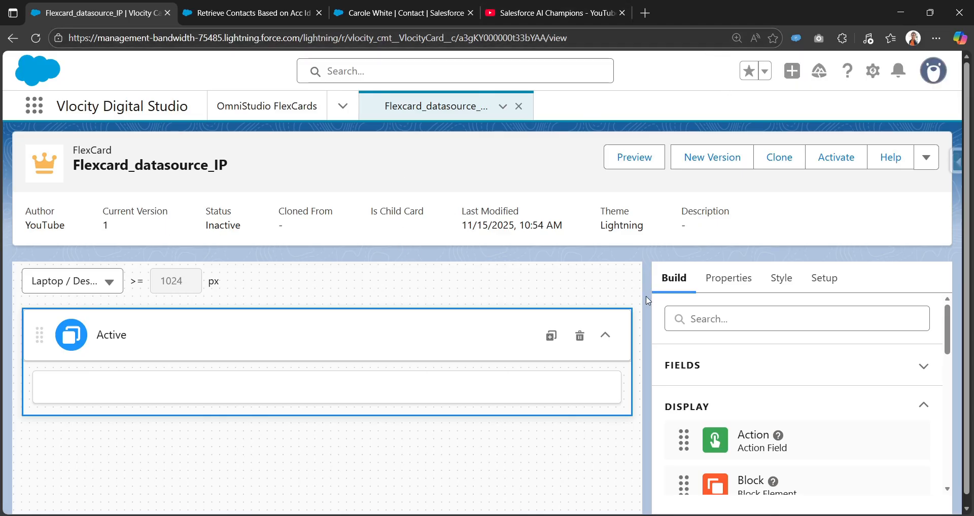
Set the FlexCard's data source type to Integration Procedures in its setup.
click(823, 278)
scroll(729, 410, down, 2)
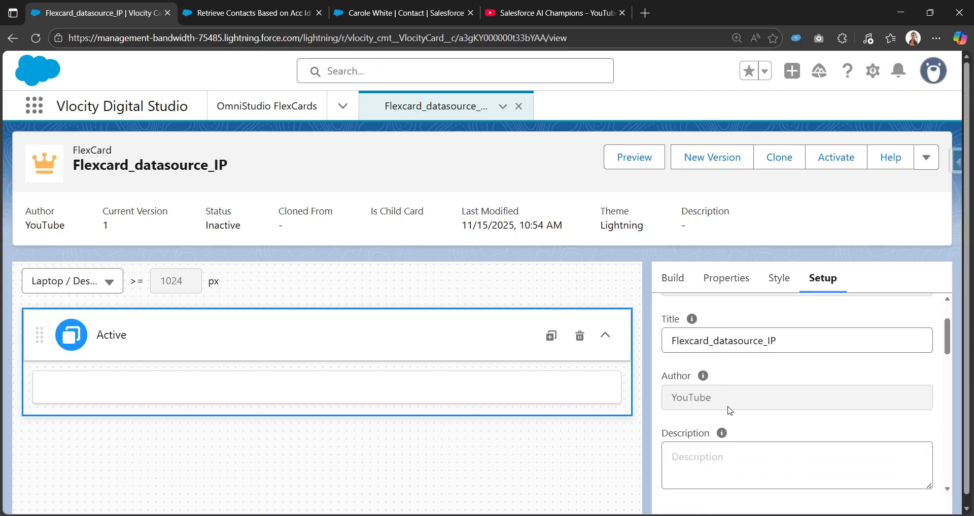
scroll(729, 410, down, 10)
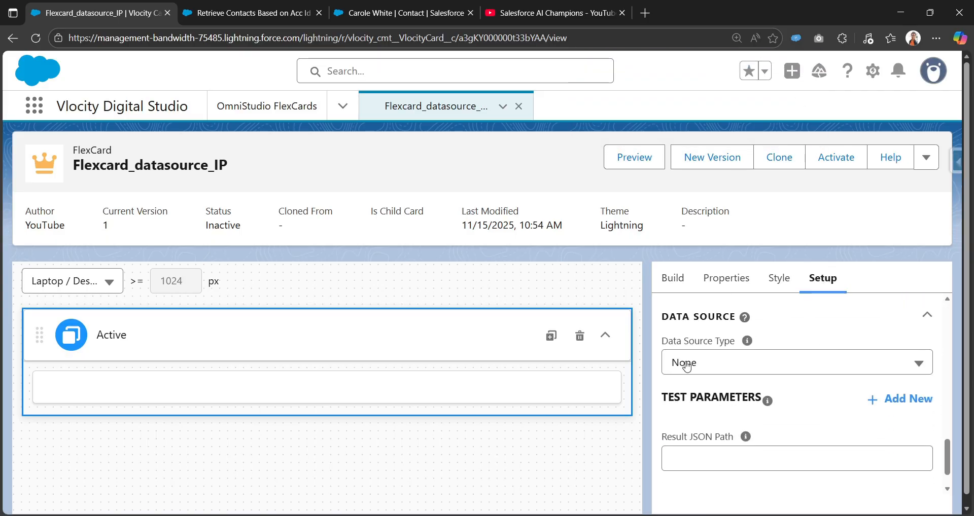
click(752, 367)
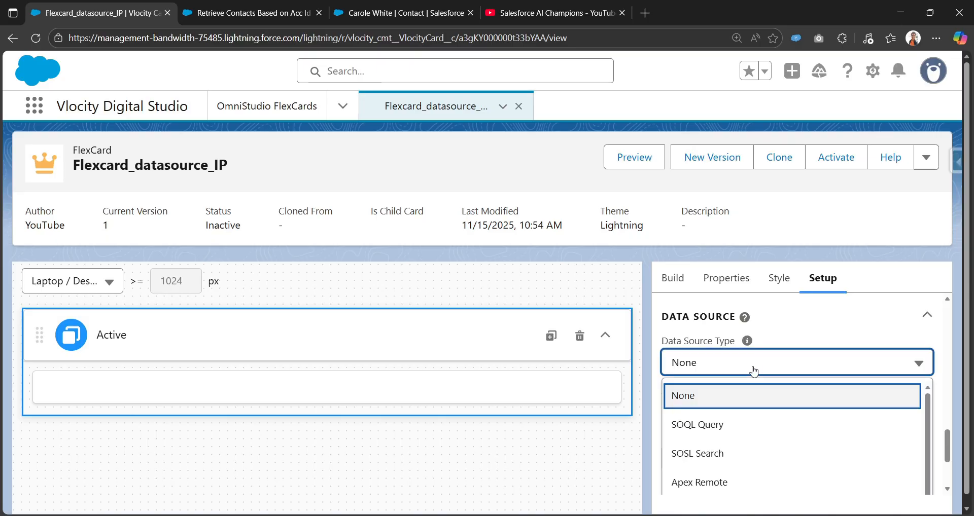
scroll(748, 414, down, 2)
scroll(771, 434, up, 1)
scroll(805, 424, down, 1)
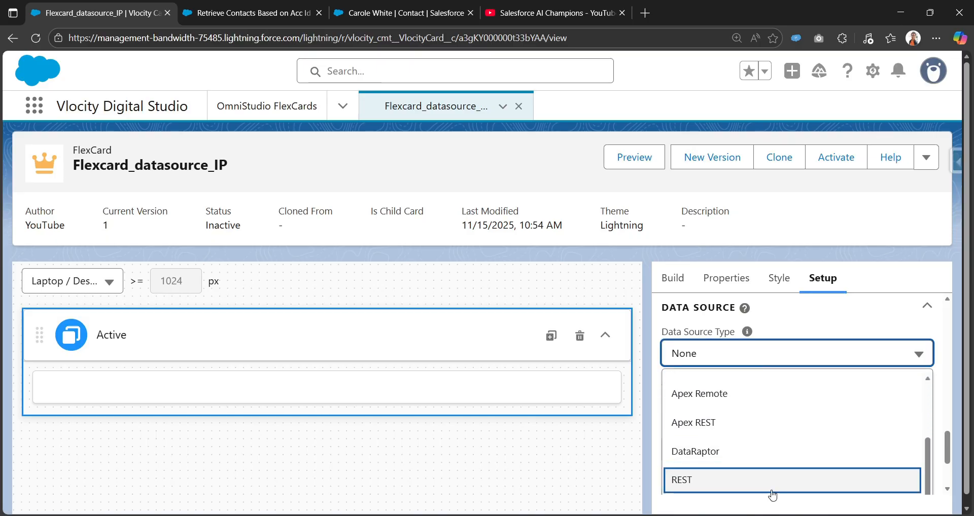
scroll(826, 327, down, 1)
scroll(852, 391, down, 2)
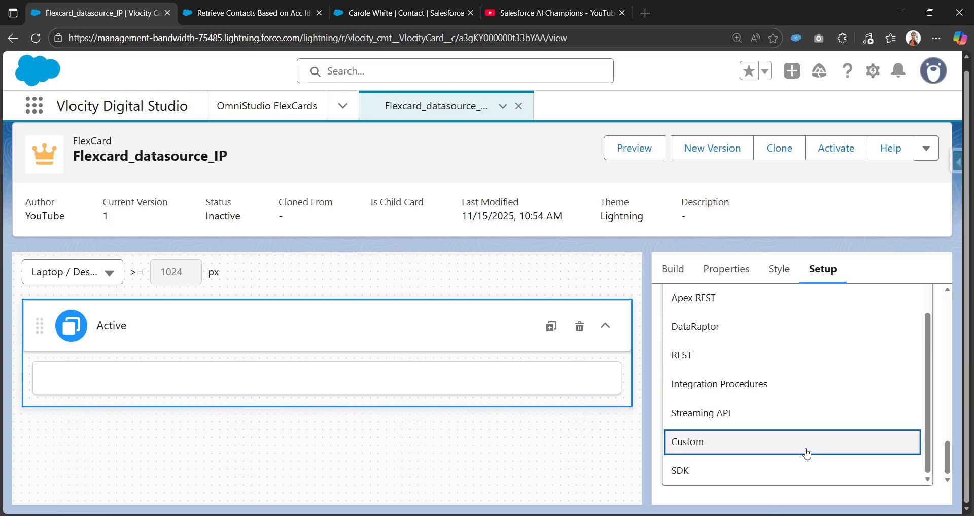
click(808, 395)
scroll(799, 430, down, 3)
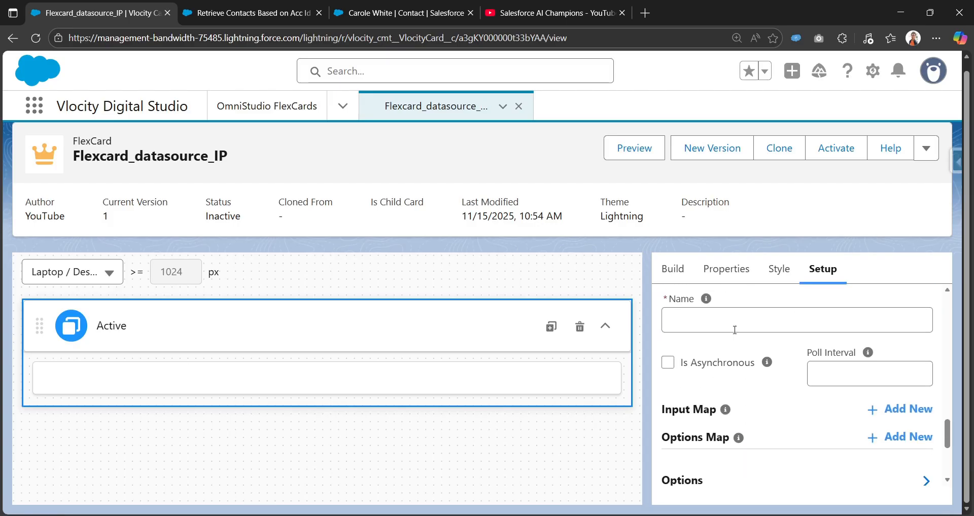
Select conRetrieve_AccountId as the data source's integration procedure name.
click(751, 390)
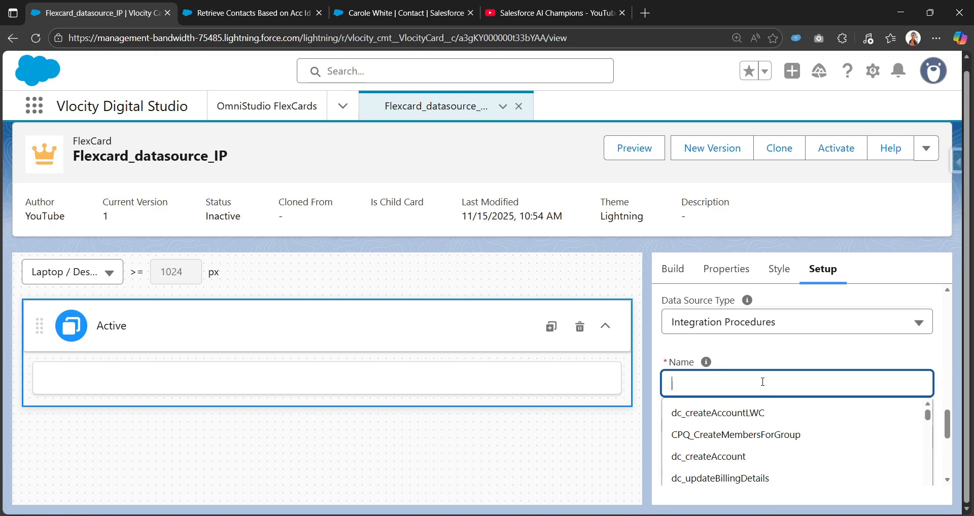
key(ctrl+v)
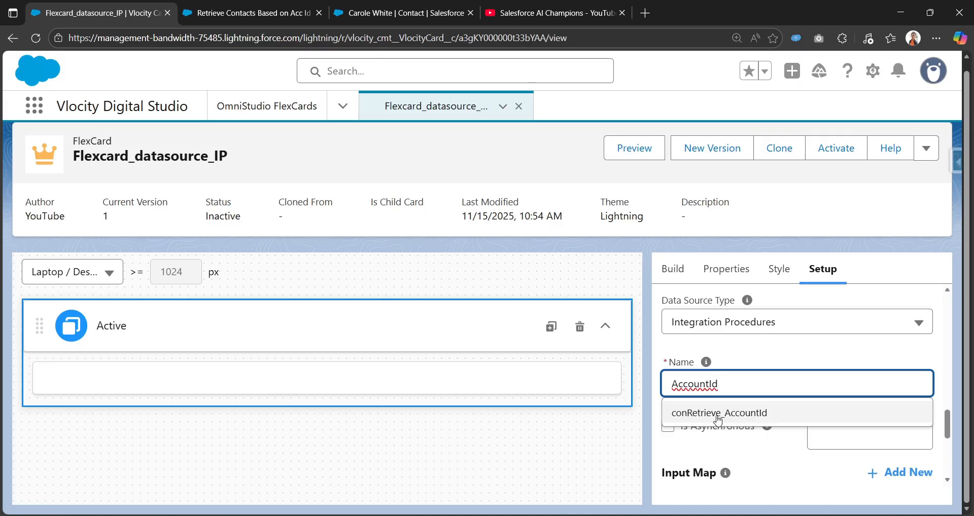
click(296, 14)
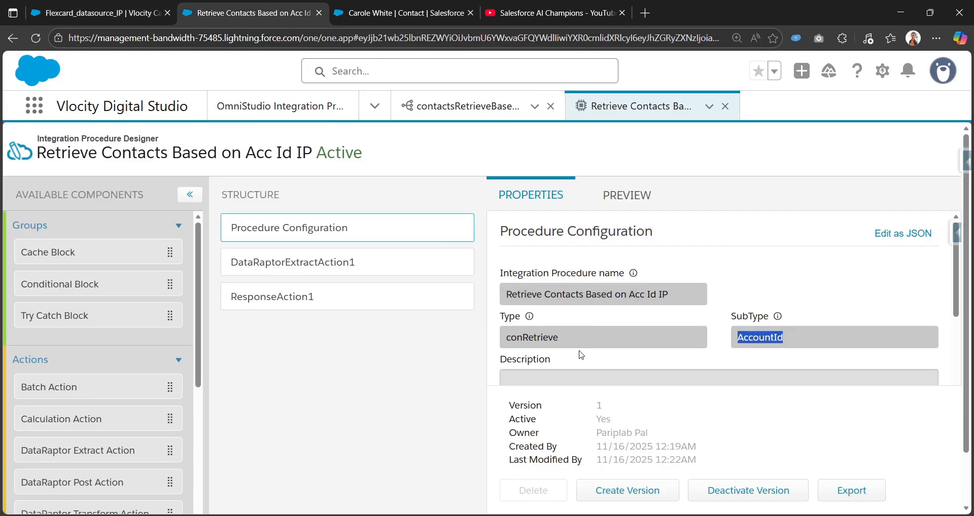
drag(558, 339, 498, 339)
drag(737, 338, 806, 344)
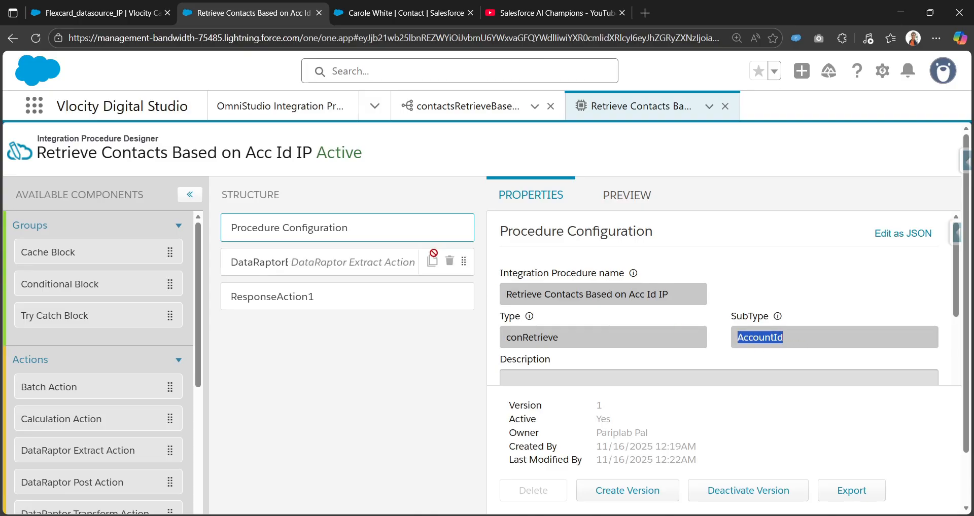
key(ctrl+shift+Tab)
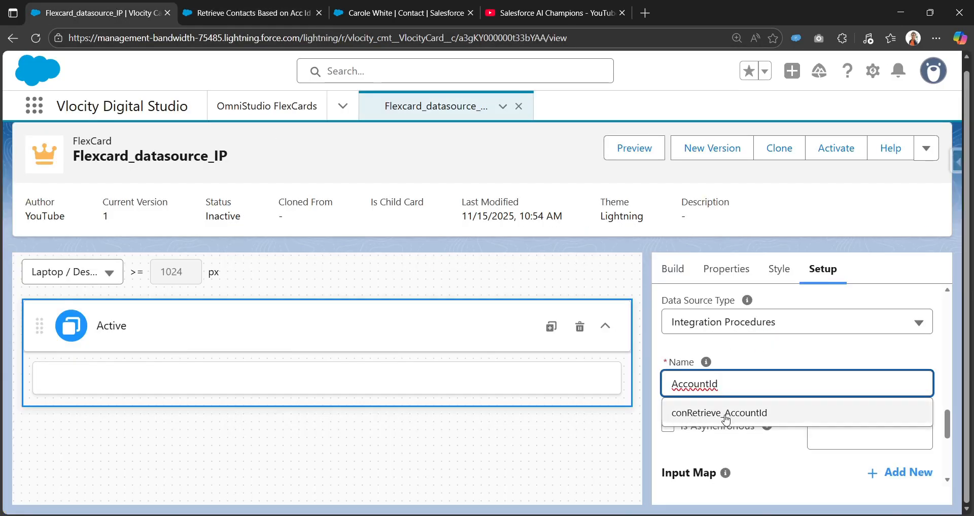
click(746, 413)
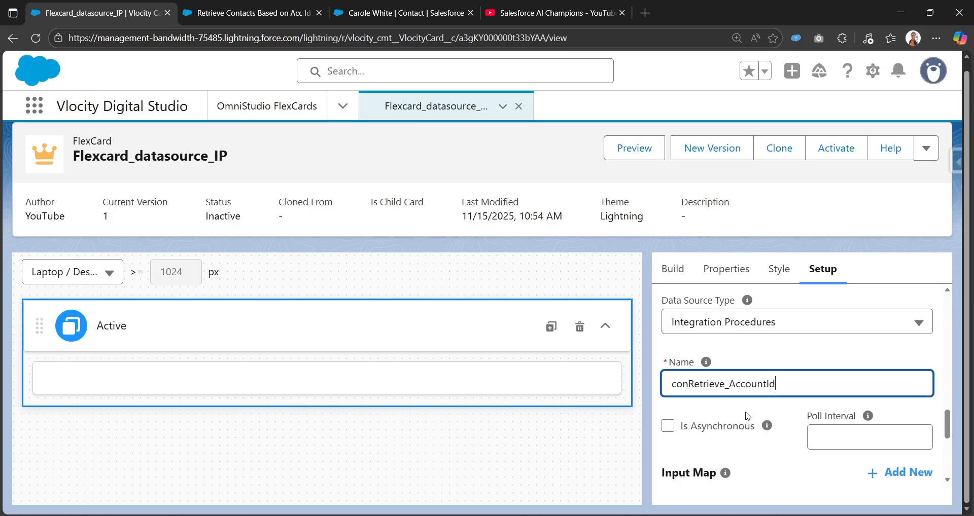
click(791, 348)
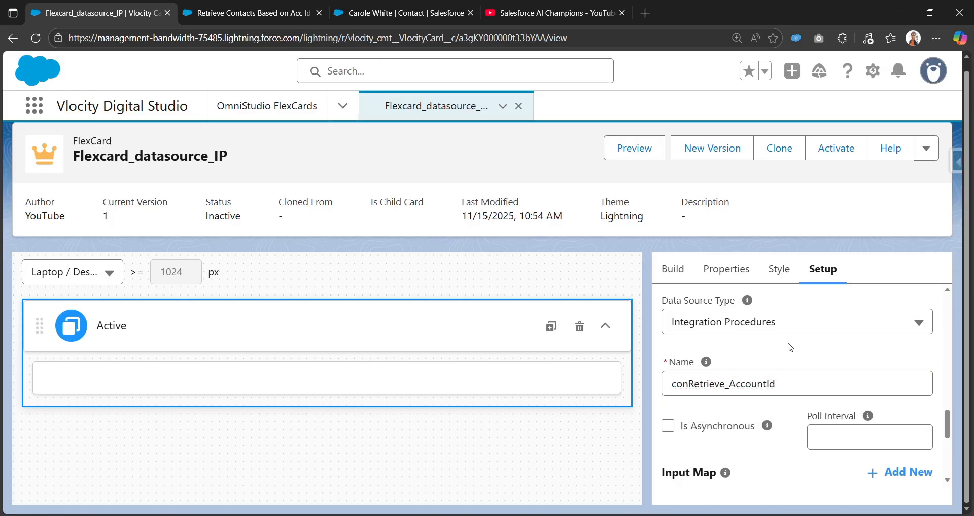
Examine the DataRaptor extract action's input parameters in the Integration Procedure.
scroll(790, 348, down, 1)
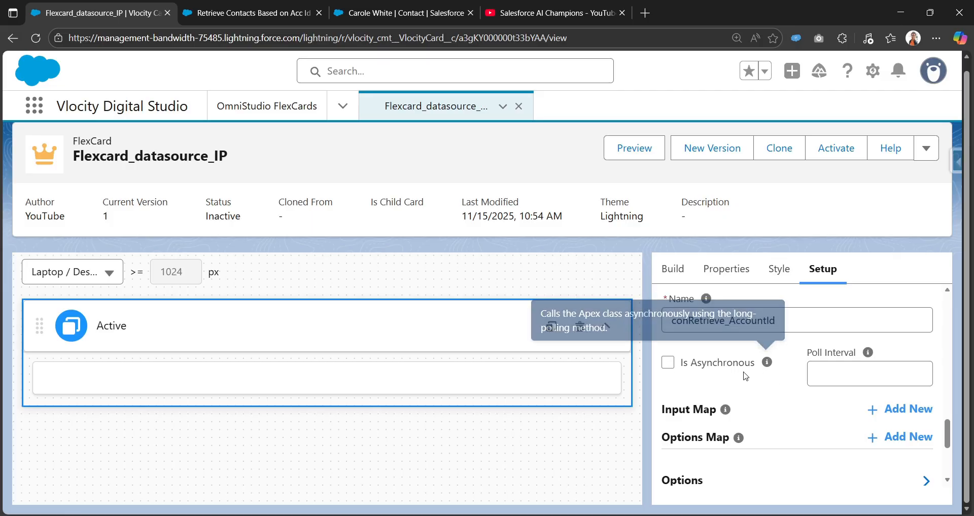
mouse_move(724, 411)
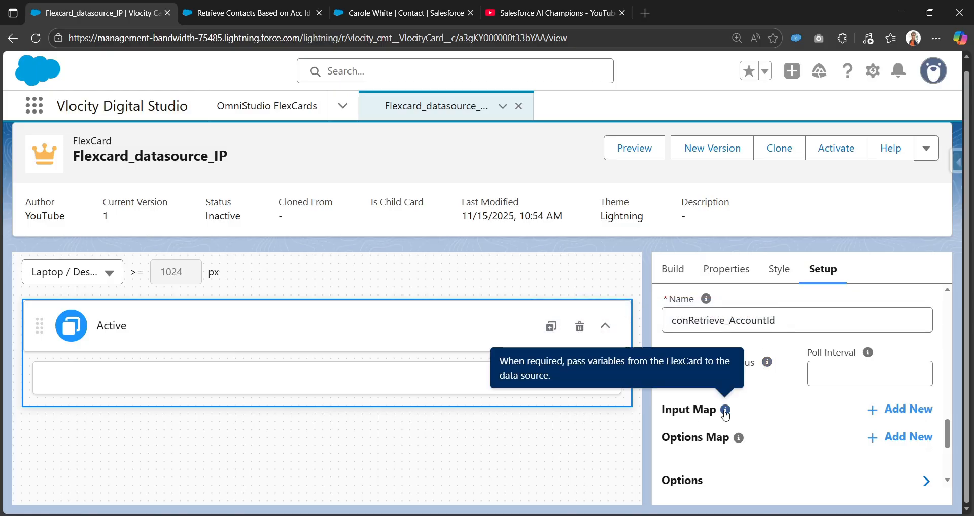
click(304, 11)
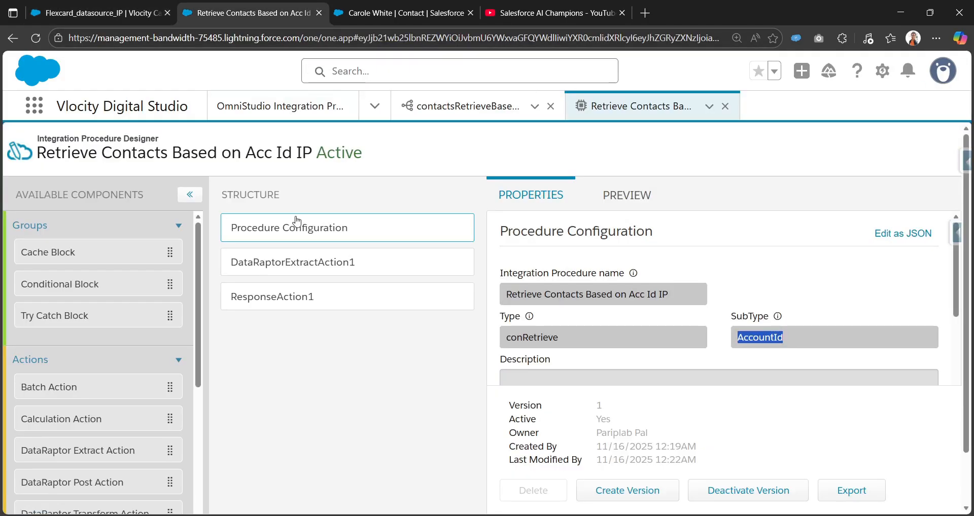
click(306, 260)
scroll(569, 383, down, 2)
drag(563, 398, 522, 398)
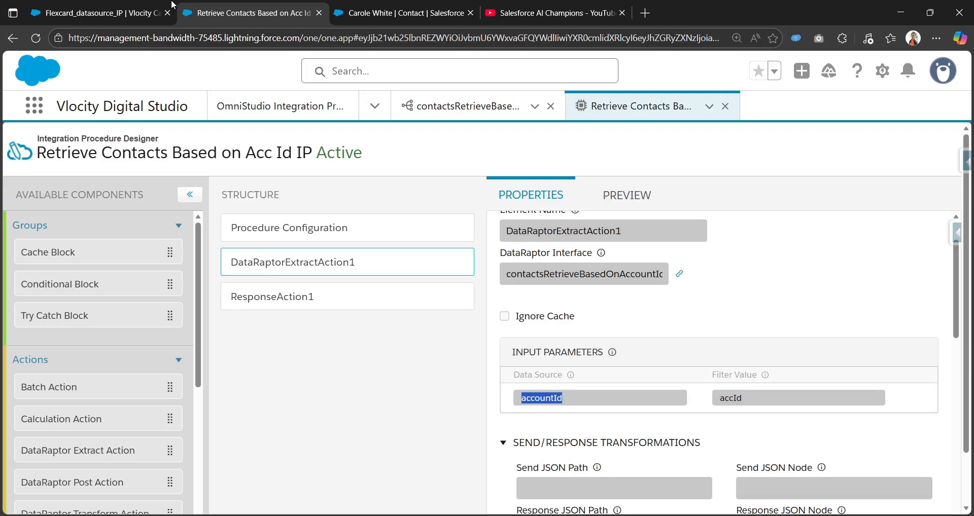
Add an input map entry to the FlexCard data source with key accountId.
click(126, 7)
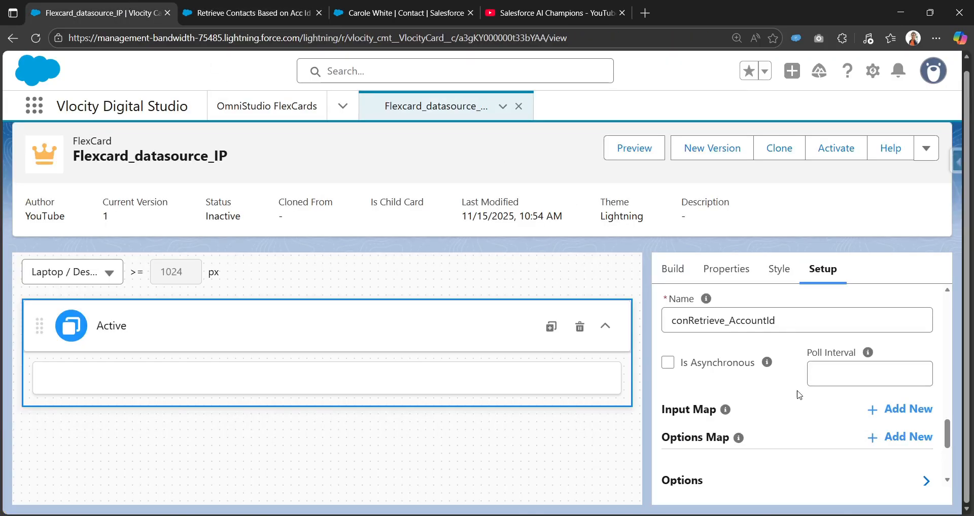
scroll(799, 394, down, 1)
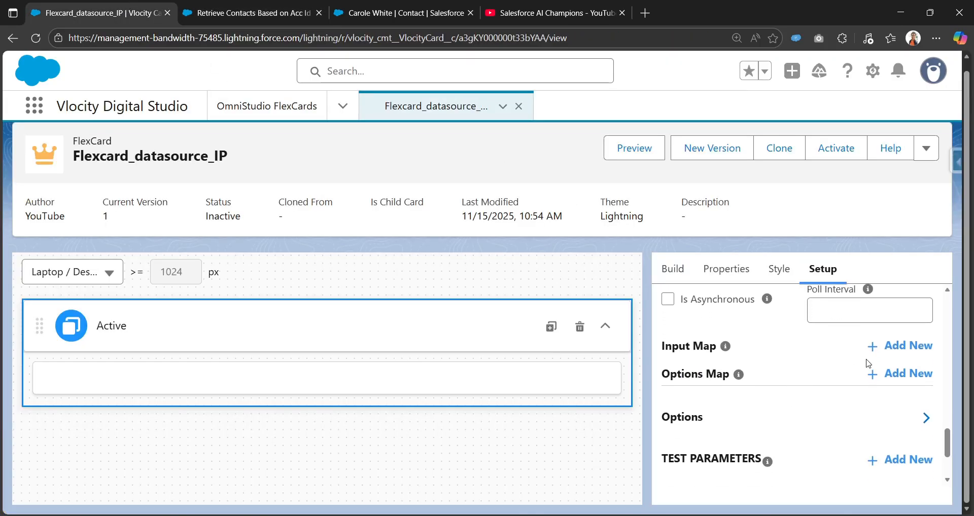
click(900, 347)
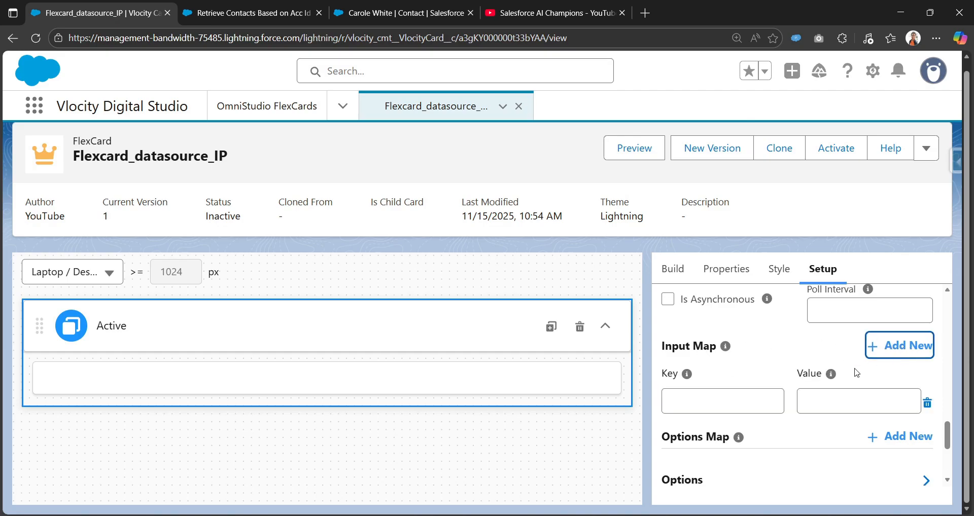
click(723, 406)
text(accountId)
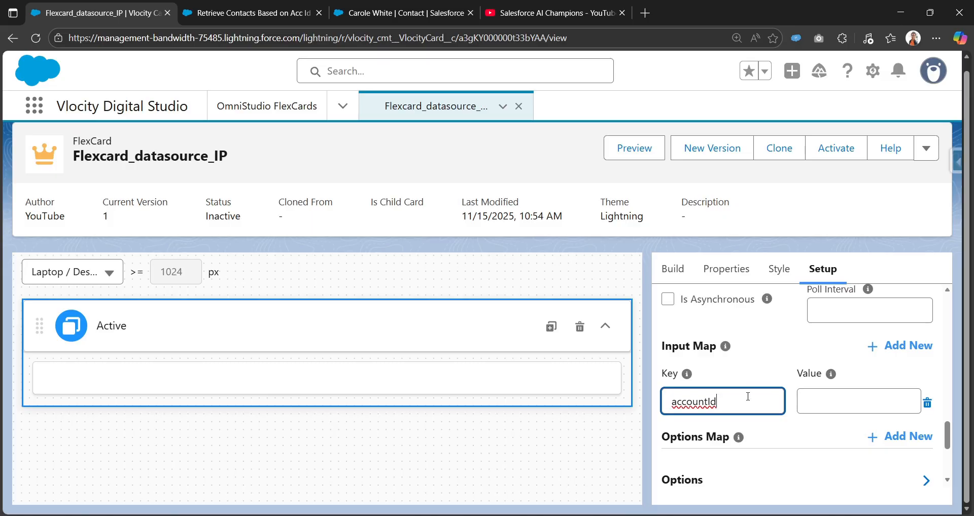
Set the input map entry's value to the account's record Id from the clipboard history.
key(Tab)
click(844, 401)
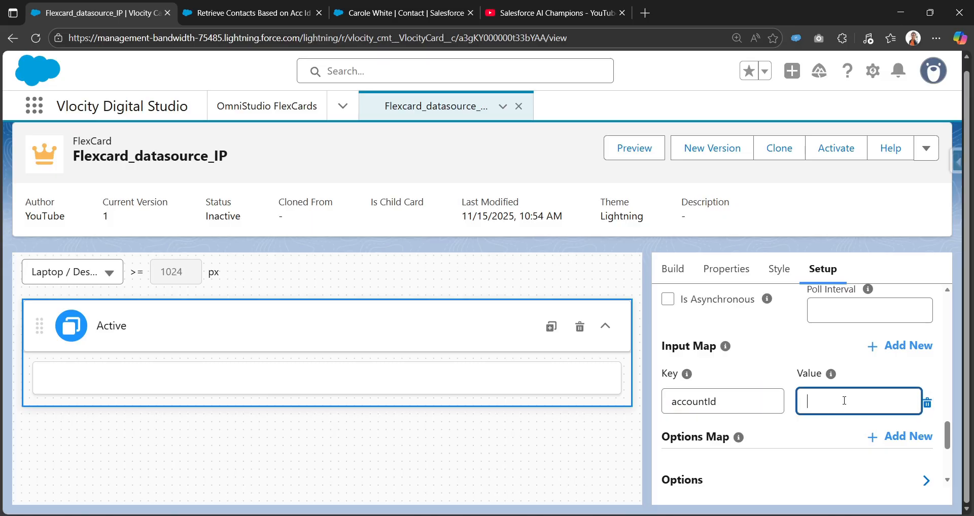
key(super+v)
scroll(831, 340, down, 2)
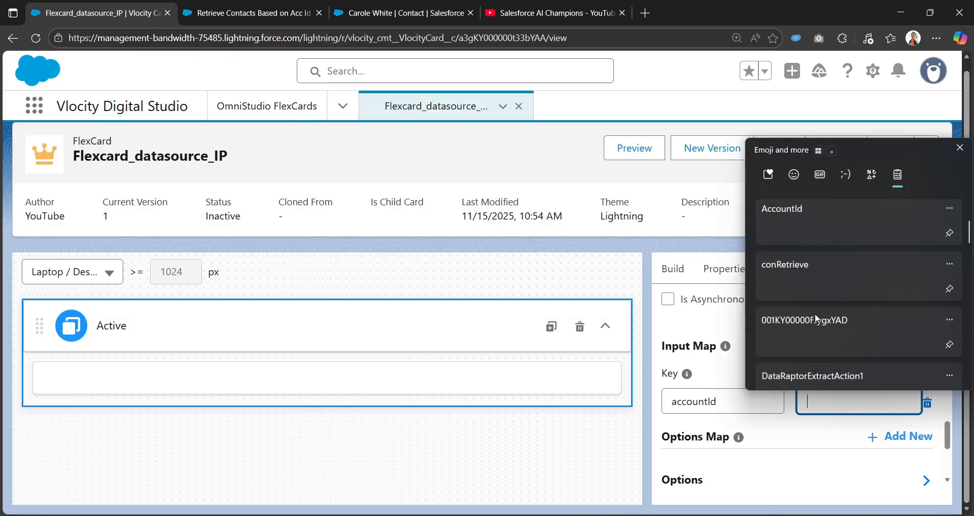
click(809, 343)
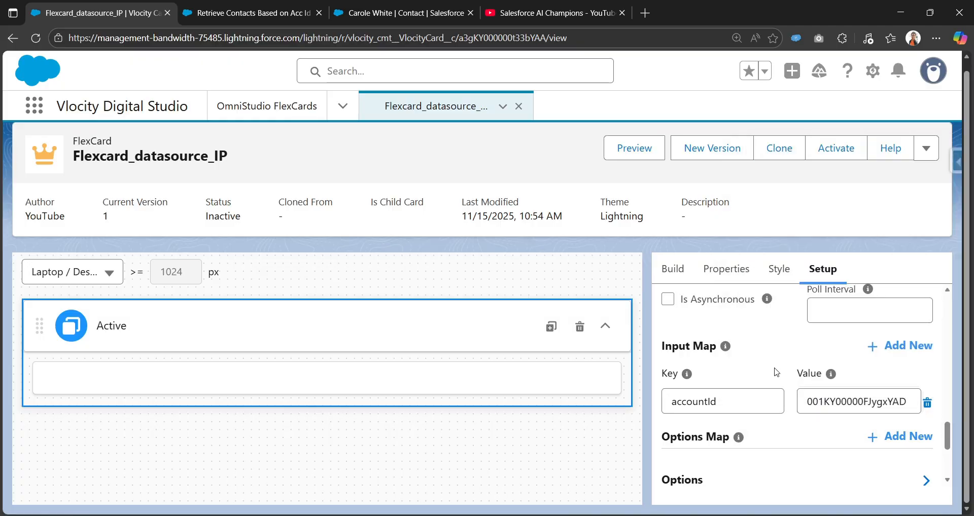
Save and fetch the FlexCard data source to test the Integration Procedure with the accountId input.
scroll(700, 344, down, 3)
scroll(723, 381, up, 2)
mouse_move(738, 378)
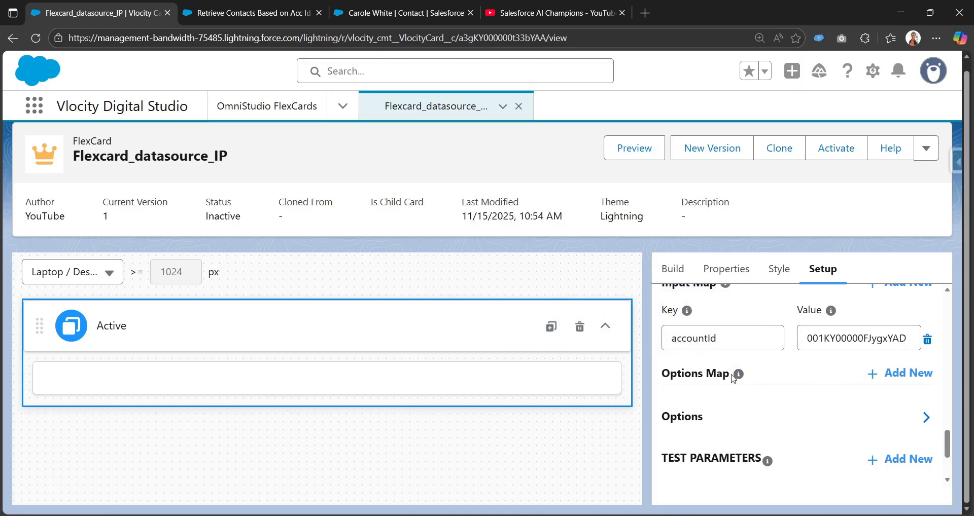
scroll(682, 373, up, 1)
scroll(710, 421, up, 2)
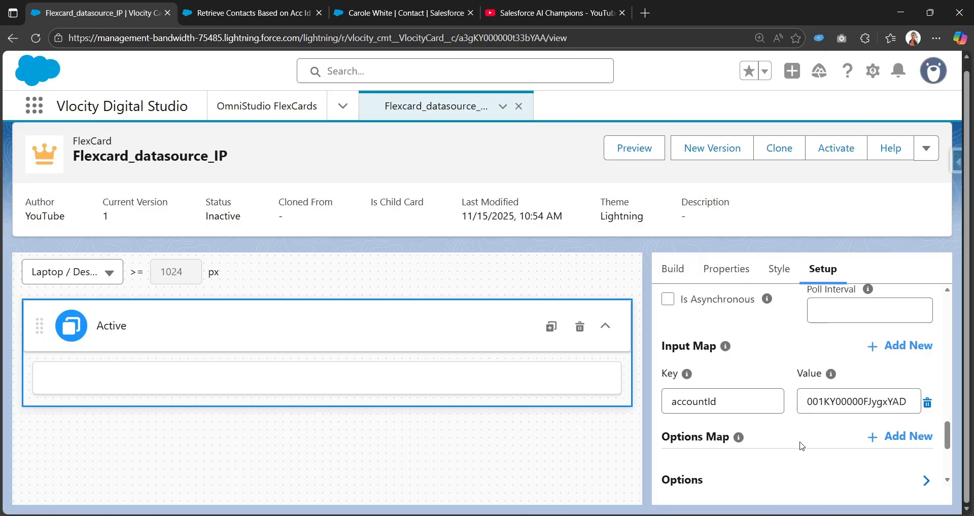
scroll(746, 497, down, 2)
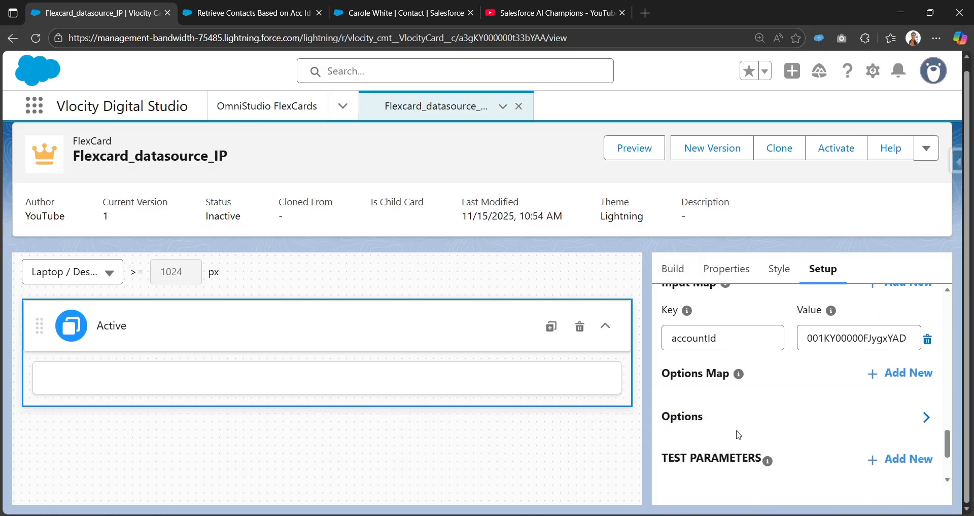
scroll(738, 436, up, 2)
scroll(764, 446, down, 2)
scroll(765, 446, down, 3)
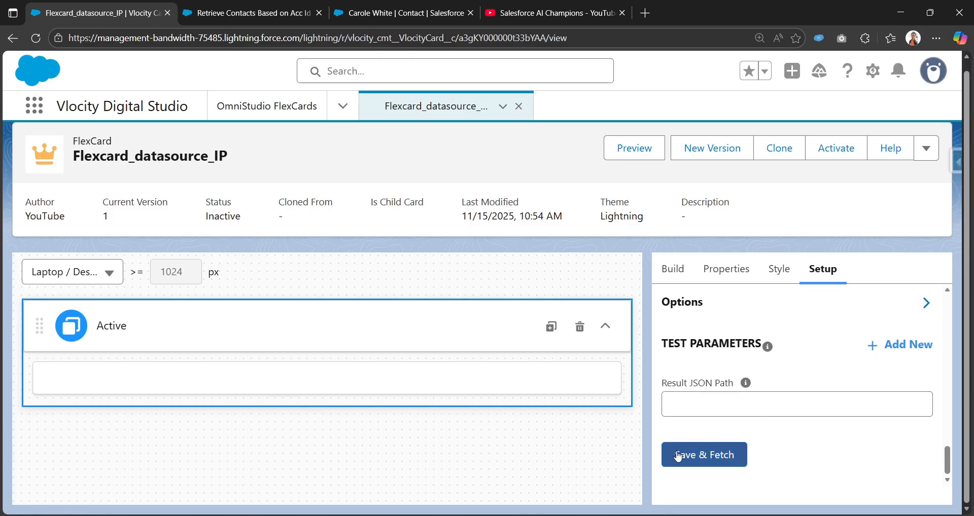
click(702, 459)
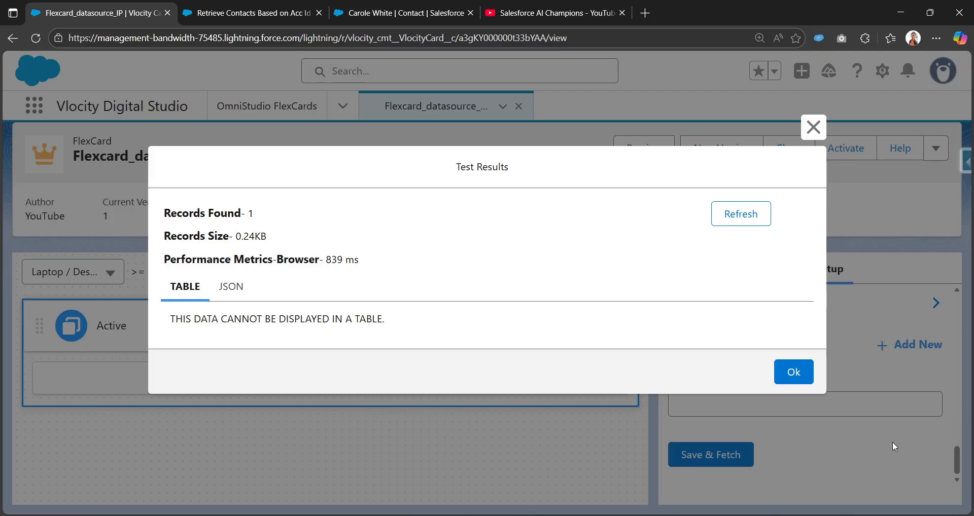
Examine the fetched test results in both the table and JSON views.
click(230, 292)
scroll(241, 306, down, 5)
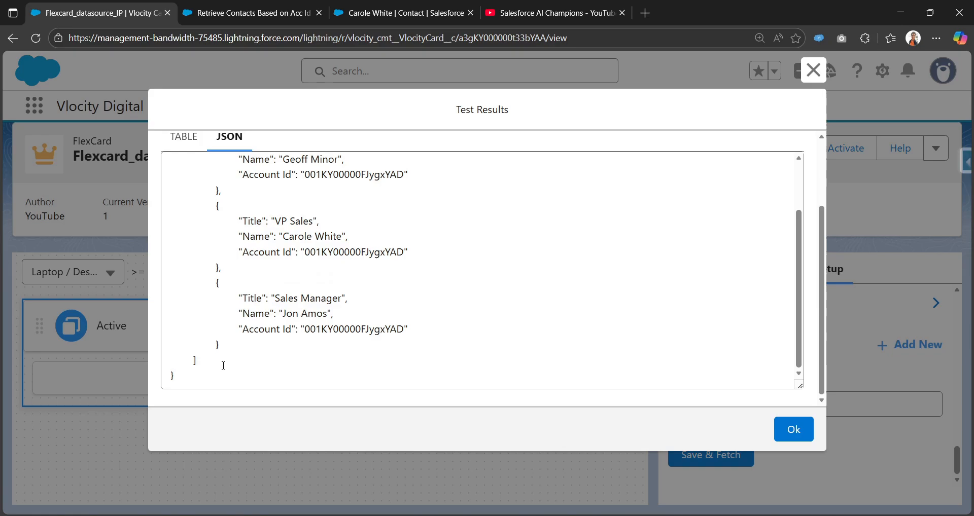
scroll(196, 188, down, 3)
scroll(191, 213, up, 8)
click(183, 234)
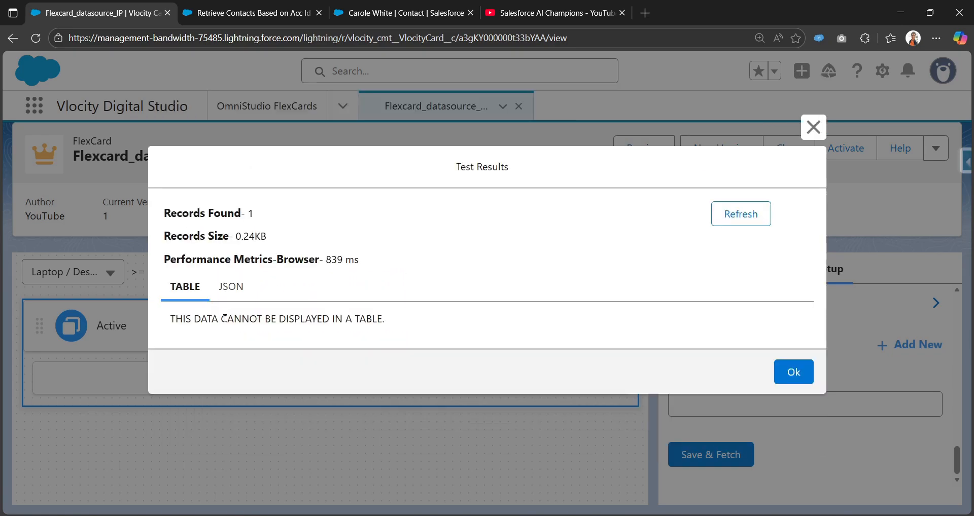
drag(186, 320, 388, 322)
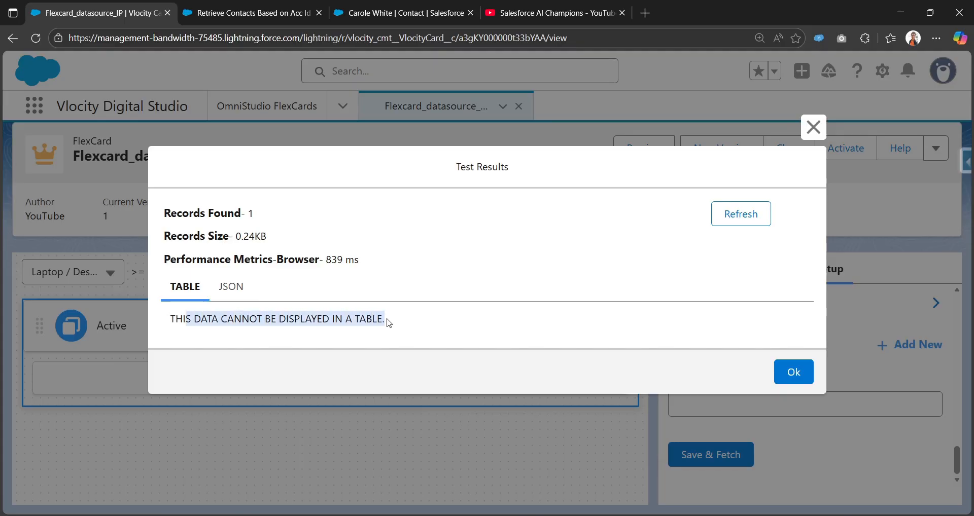
click(238, 289)
scroll(218, 272, down, 2)
scroll(218, 272, up, 2)
double_click(219, 272)
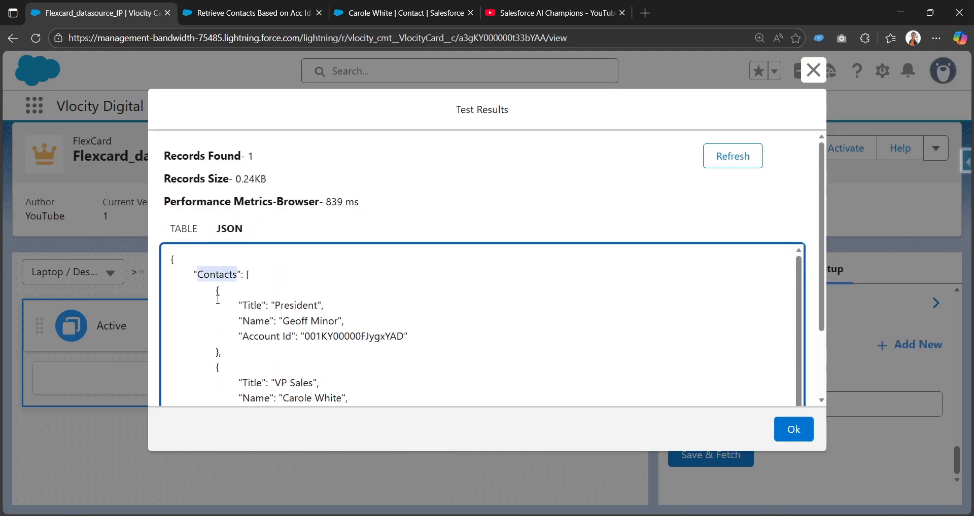
drag(244, 274, 269, 432)
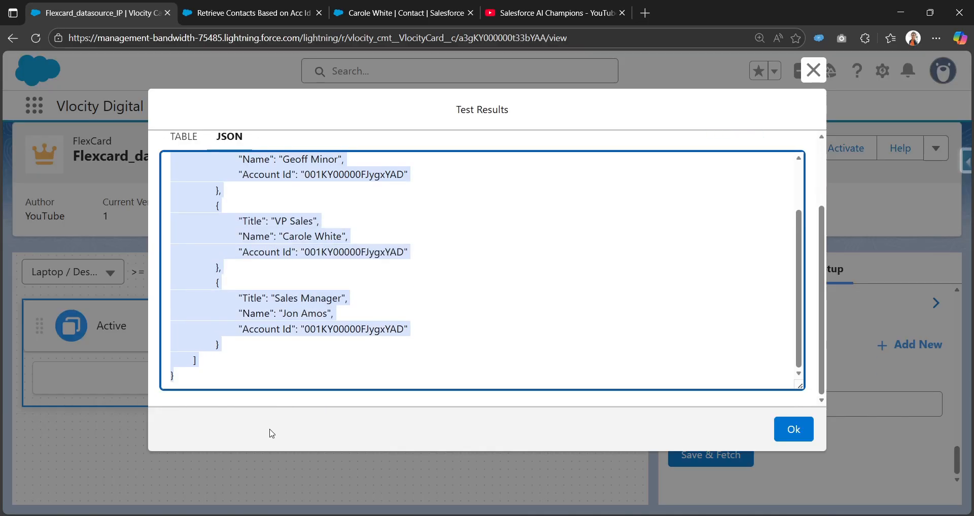
scroll(275, 339, up, 5)
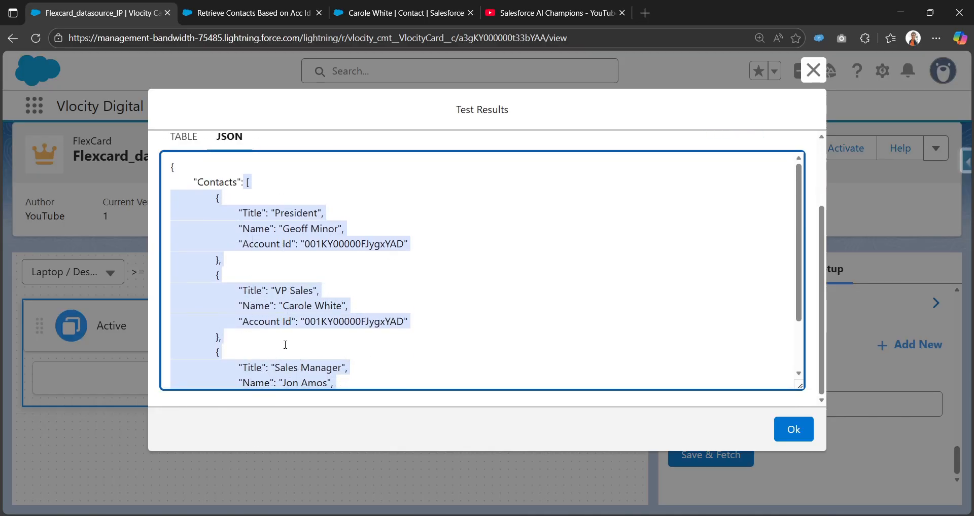
scroll(283, 341, down, 3)
scroll(340, 336, up, 3)
scroll(340, 336, up, 5)
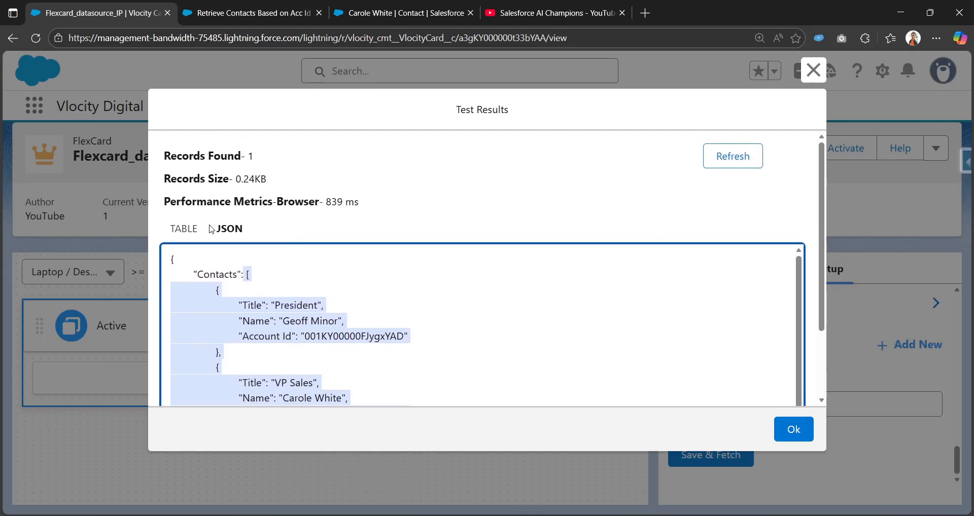
click(200, 299)
drag(388, 320, 173, 329)
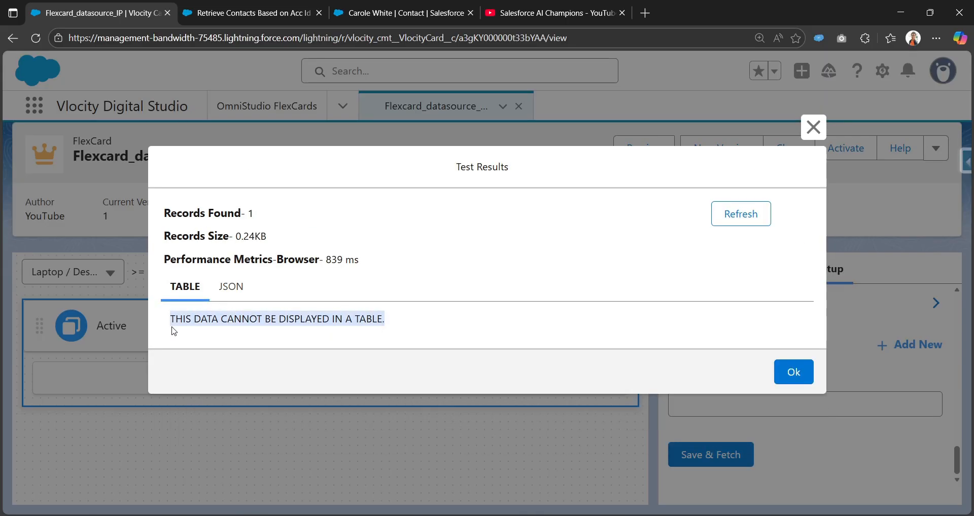
click(812, 127)
Fetch the data source again and select the Contacts node name in the JSON results.
scroll(686, 397, up, 5)
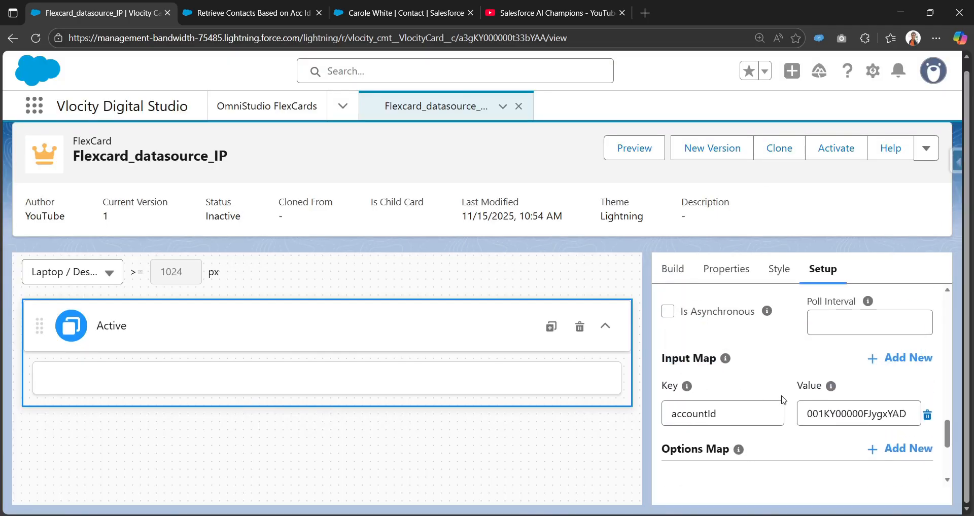
scroll(784, 404, down, 1)
scroll(784, 404, down, 3)
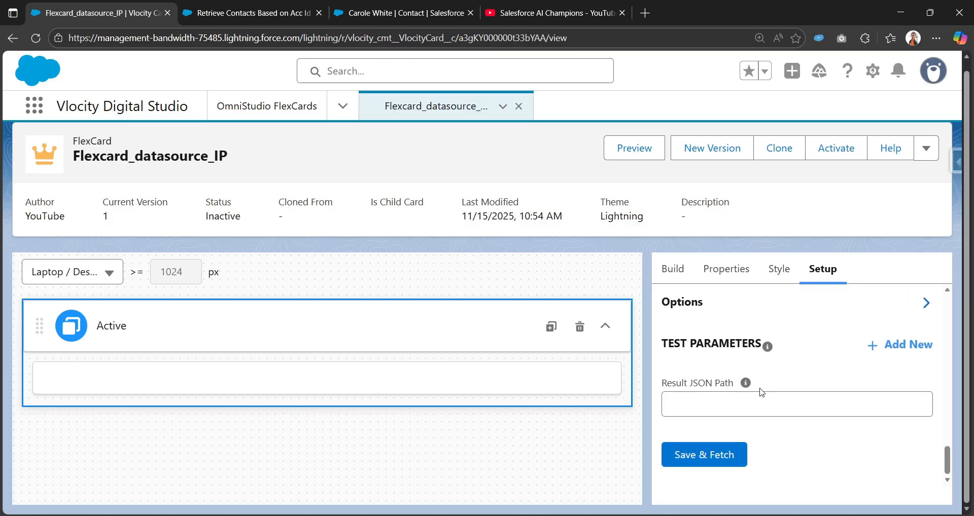
drag(664, 388, 736, 389)
mouse_move(745, 389)
click(705, 455)
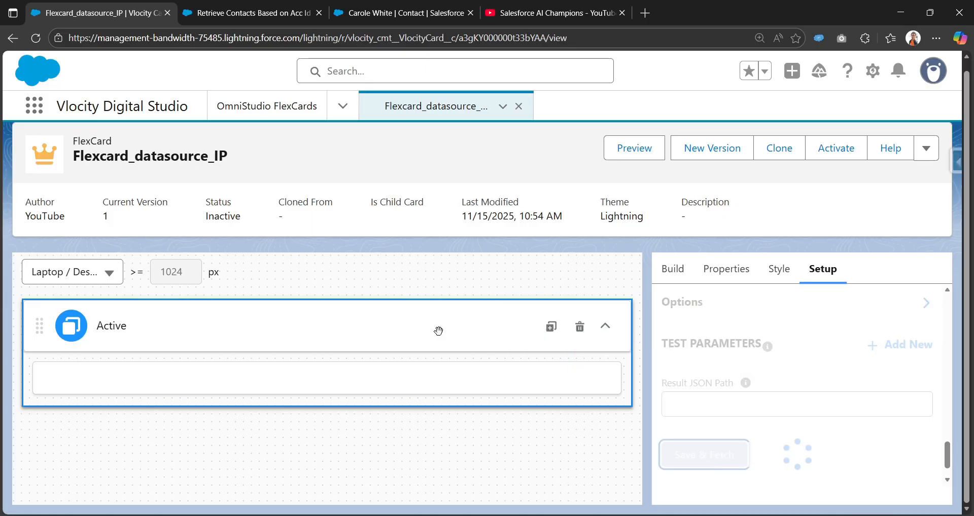
click(232, 287)
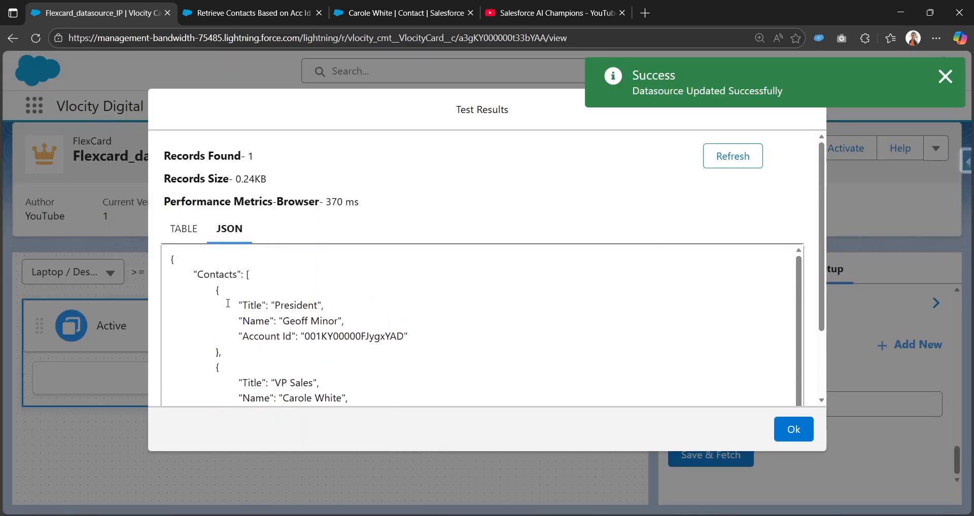
double_click(205, 274)
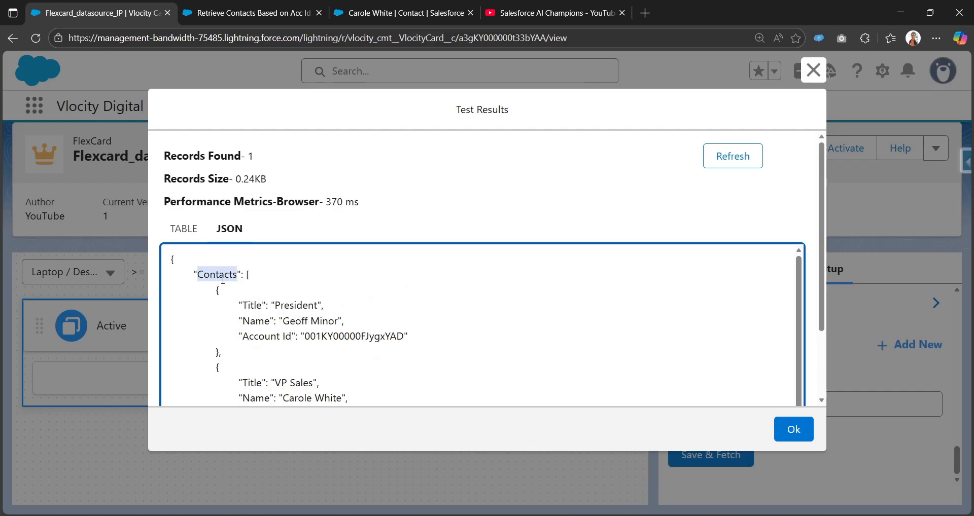
scroll(223, 280, down, 1)
scroll(245, 311, down, 1)
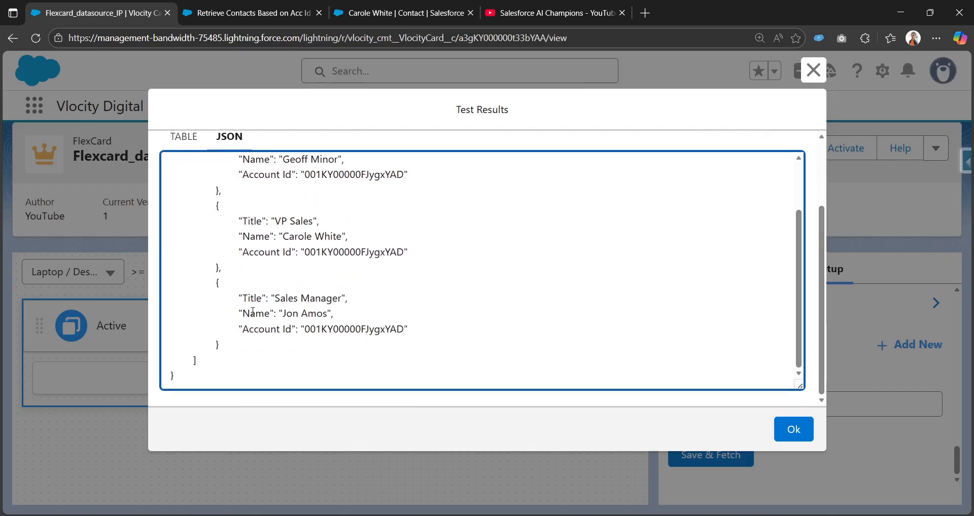
scroll(249, 312, up, 1)
click(821, 71)
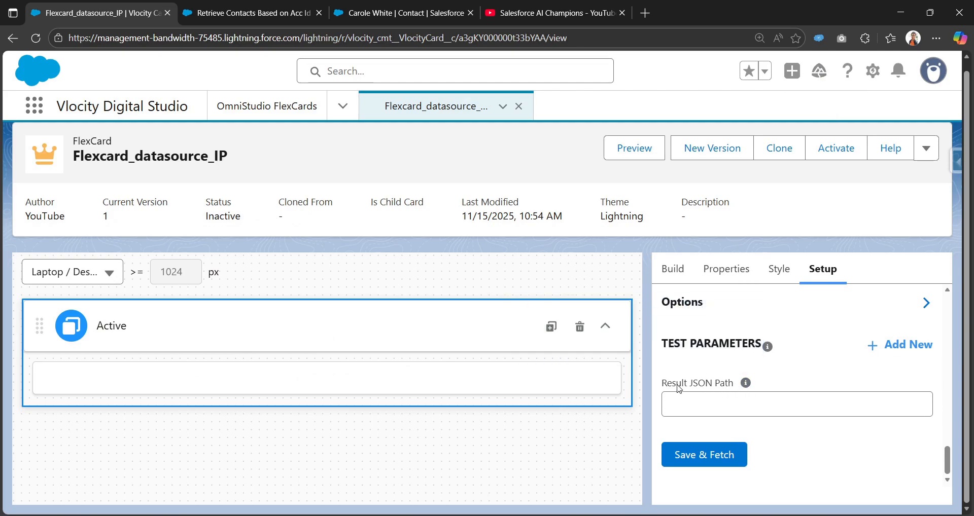
Set the Result JSON Path to ["Contacts"] and save and fetch the data source.
mouse_move(745, 386)
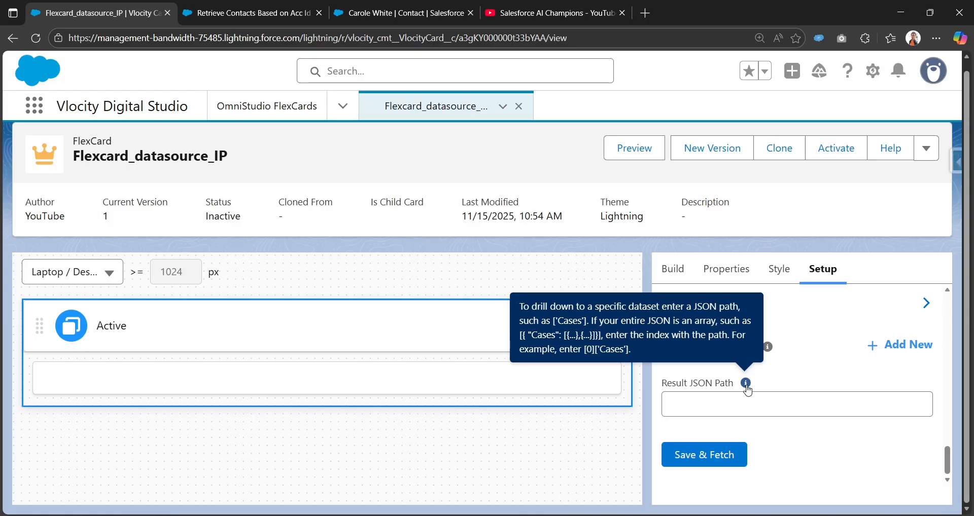
click(741, 404)
click(726, 439)
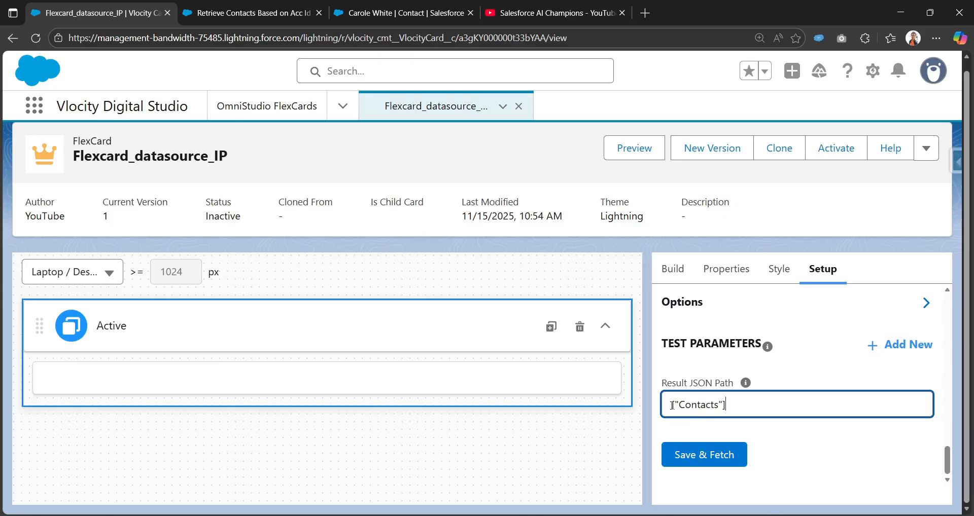
drag(740, 404, 660, 405)
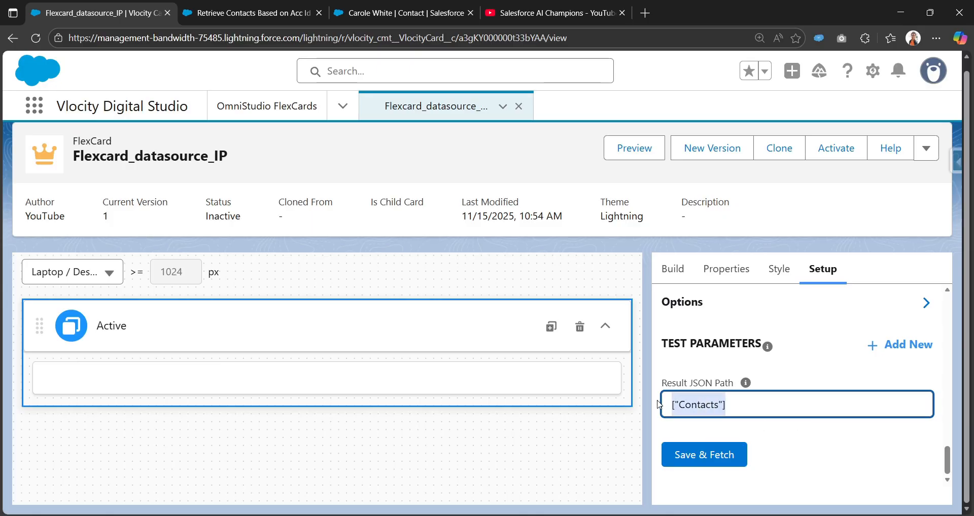
click(695, 453)
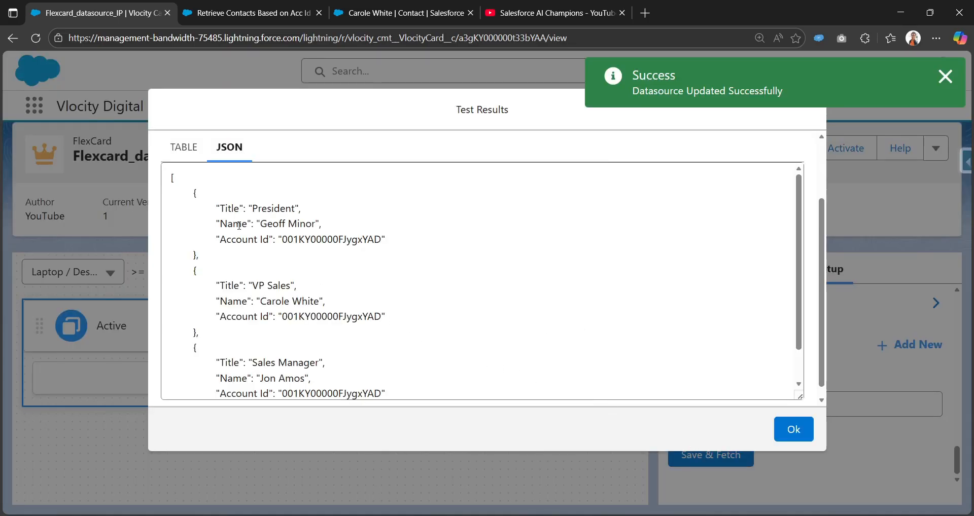
Review the returned contact records in the table and JSON views and close the test results.
scroll(241, 226, up, 2)
click(189, 217)
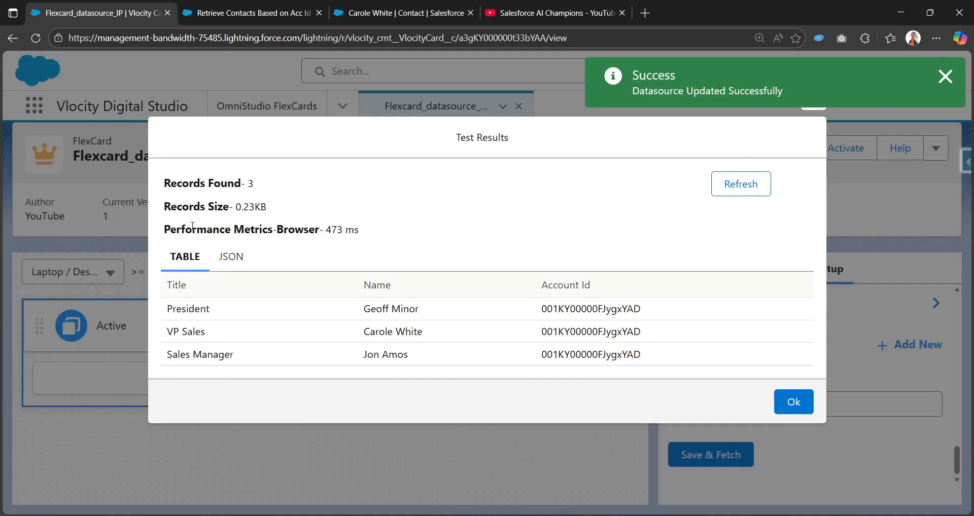
drag(638, 359, 226, 266)
click(225, 266)
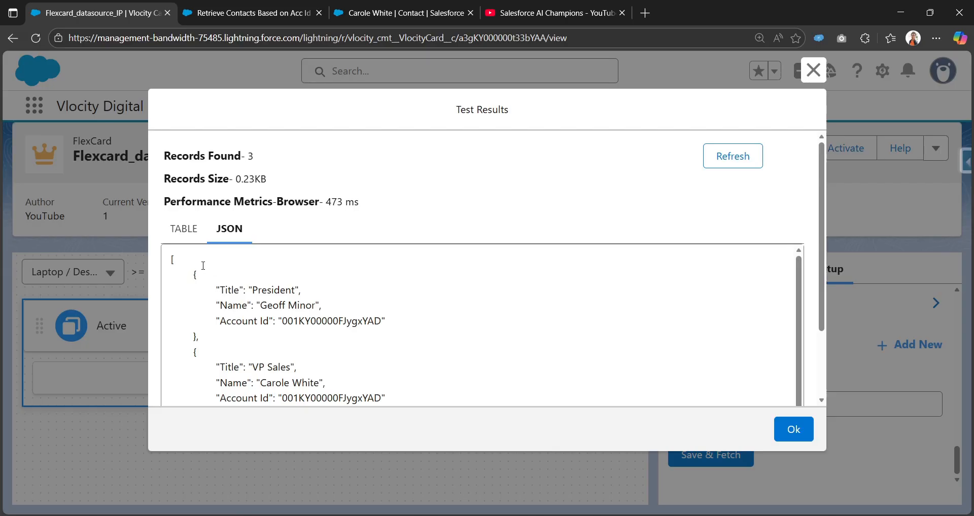
scroll(204, 266, down, 2)
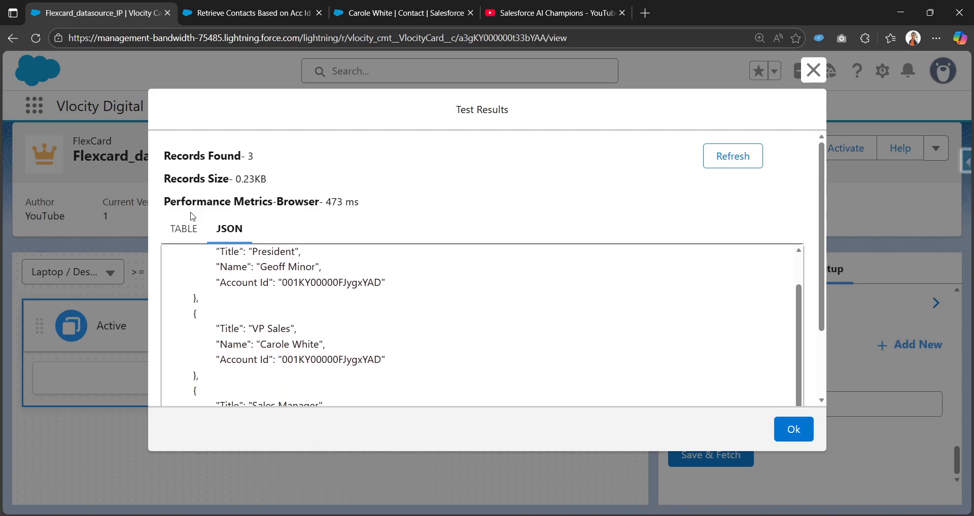
click(187, 229)
click(793, 401)
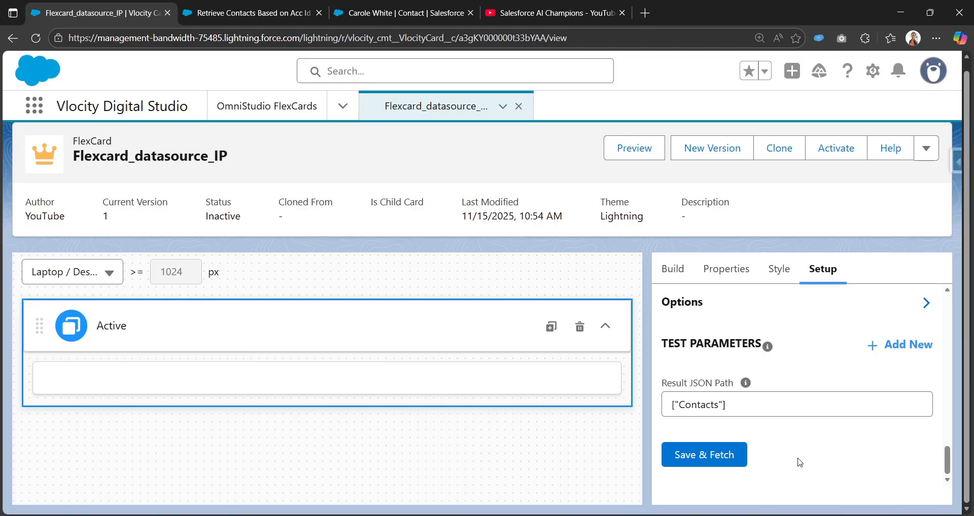
Review the data source's input map, result path and integration procedure settings.
scroll(779, 436, up, 3)
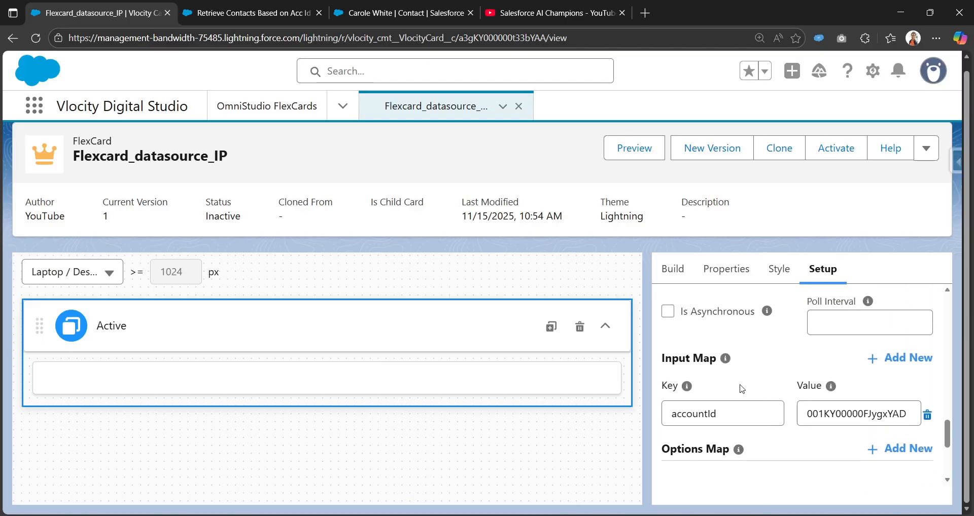
scroll(742, 388, up, 1)
scroll(743, 386, down, 1)
mouse_move(725, 358)
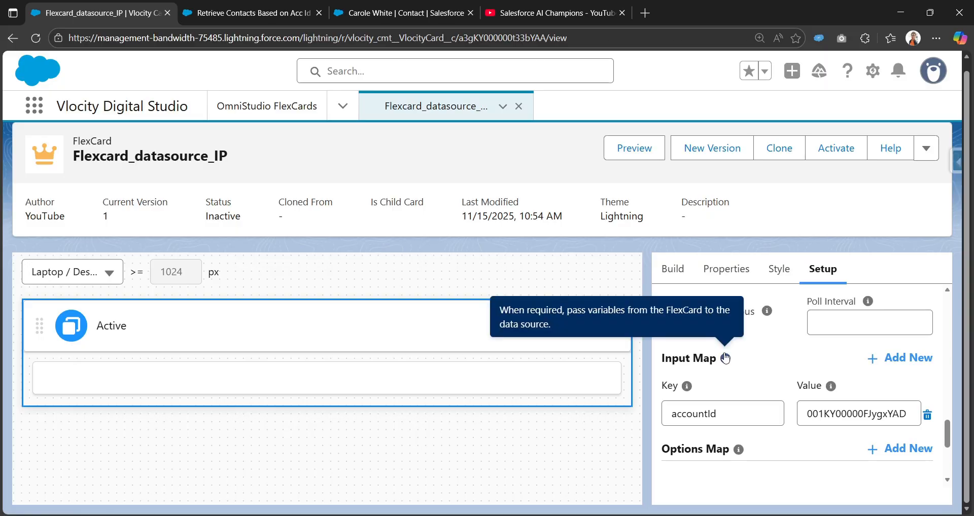
scroll(745, 372, down, 1)
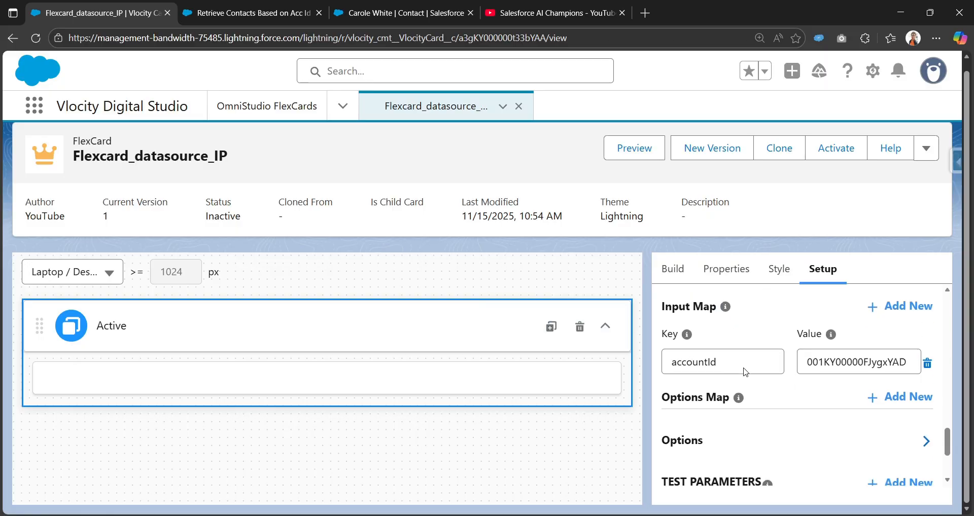
scroll(745, 372, down, 3)
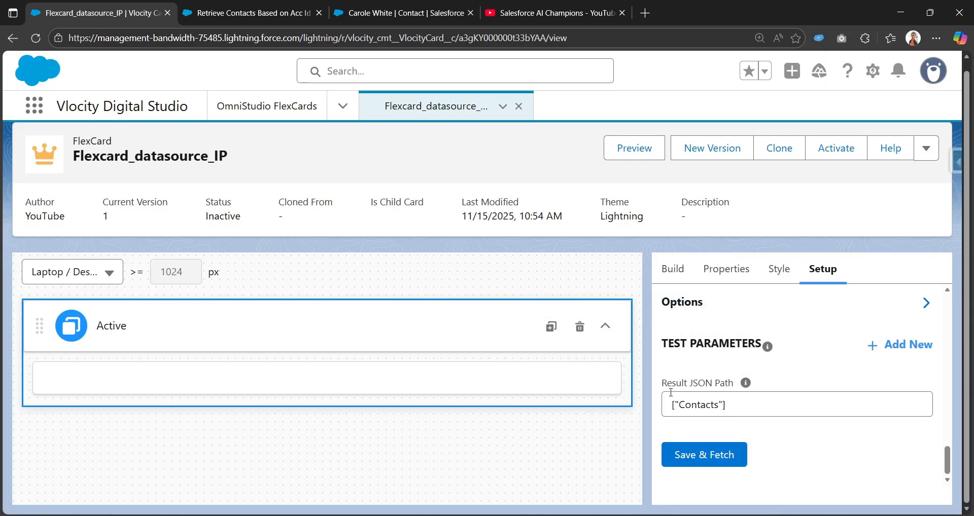
drag(662, 383, 731, 388)
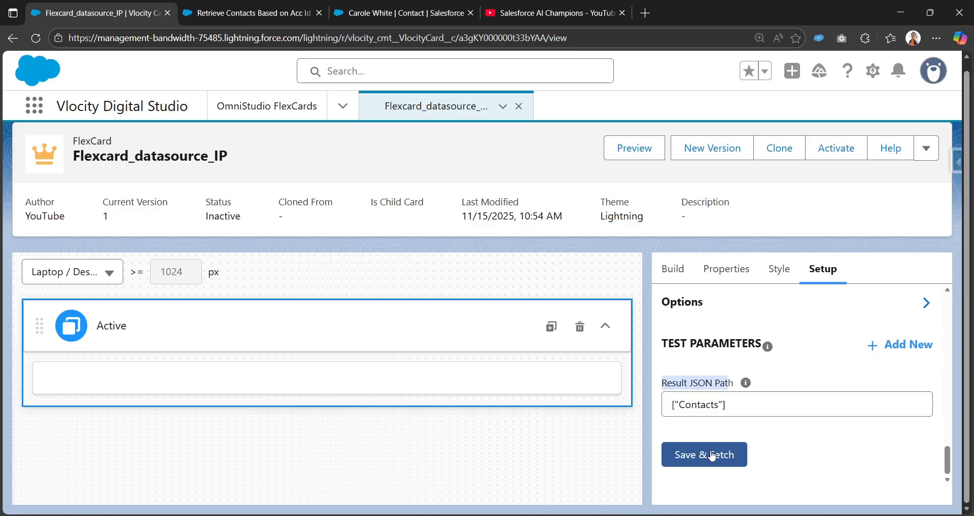
scroll(726, 375, up, 5)
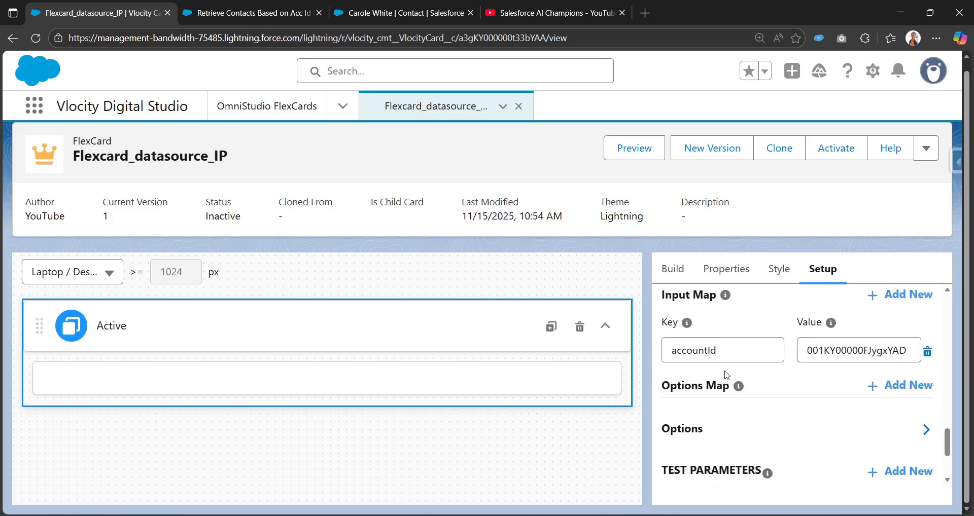
scroll(725, 373, up, 2)
scroll(727, 375, up, 2)
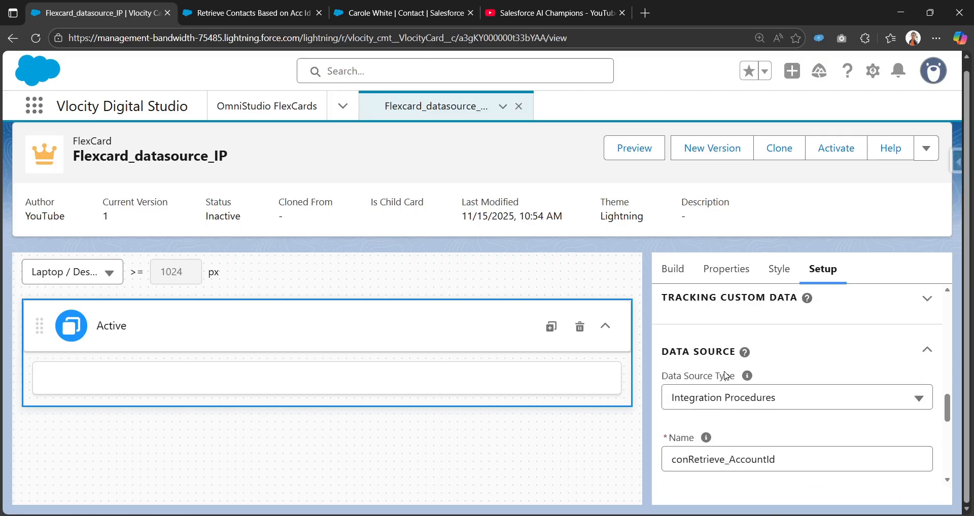